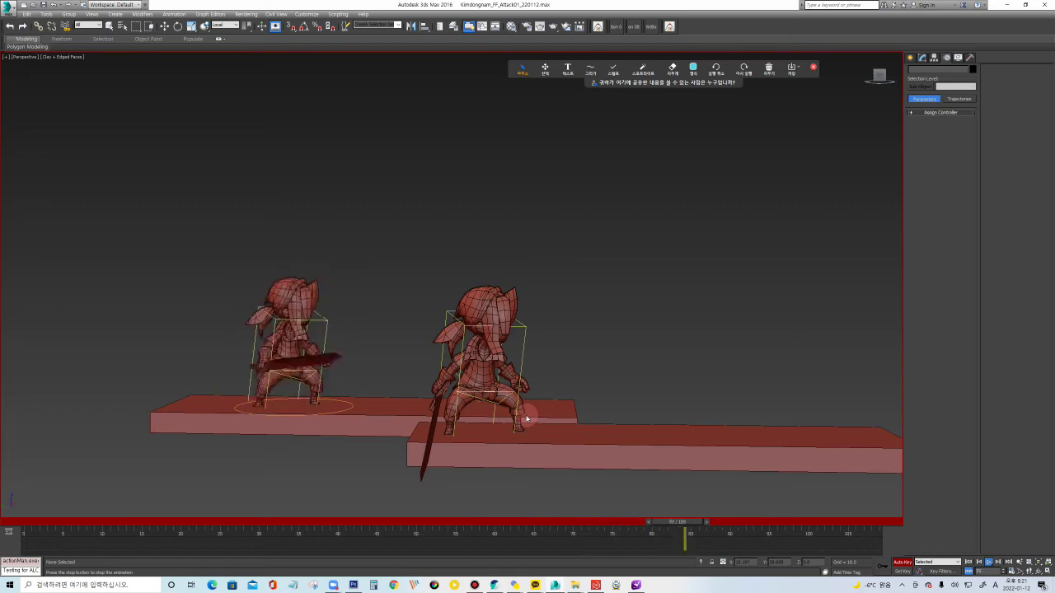
Select all keyed biped parts with the _ALLKEY quick selection and start the animation range at frame 28.
middle_drag(554, 411, 557, 405)
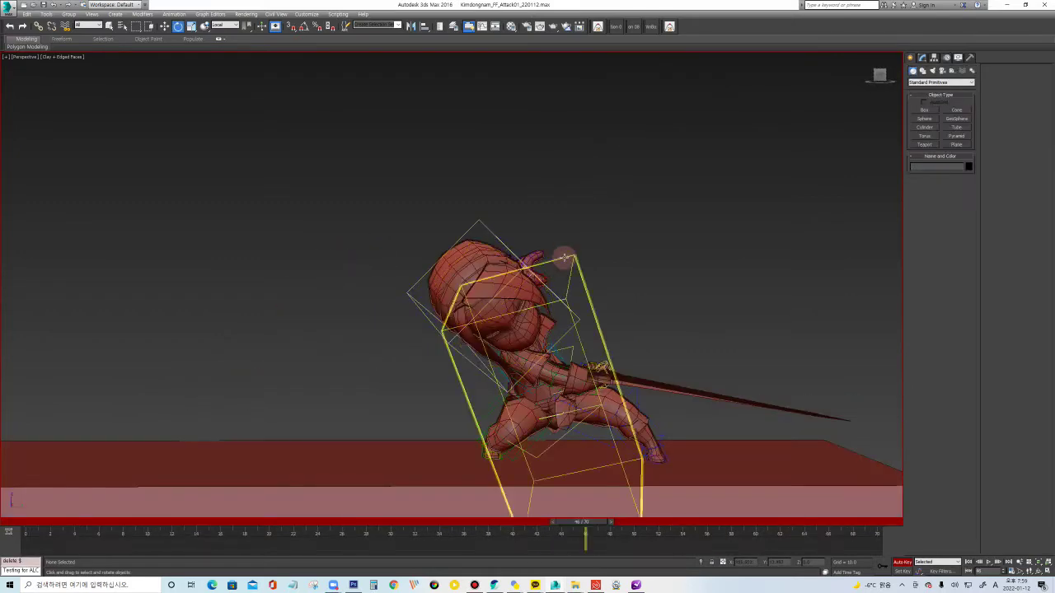
right_click(565, 257)
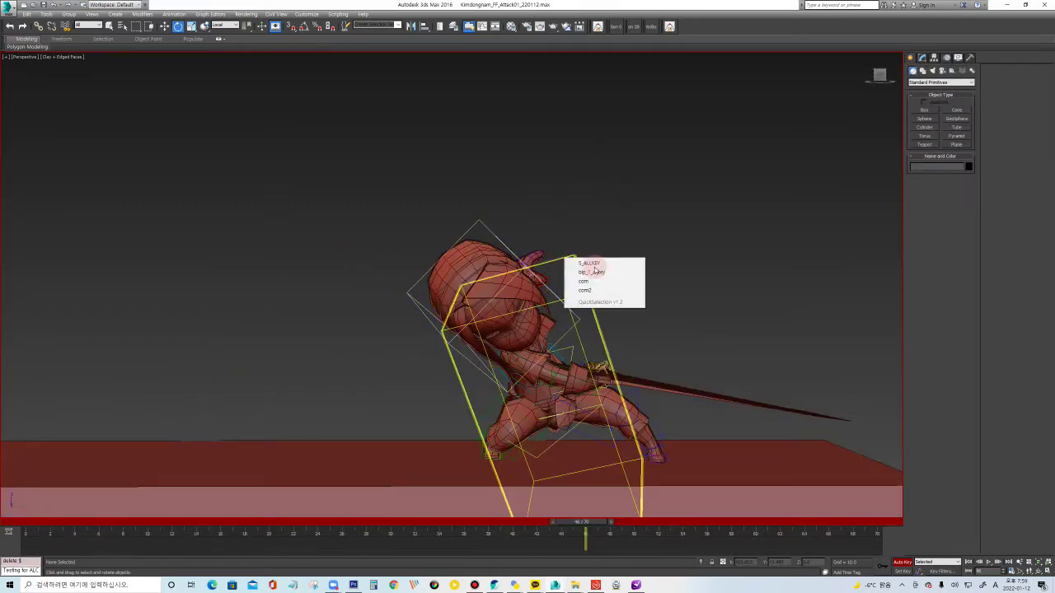
click(595, 263)
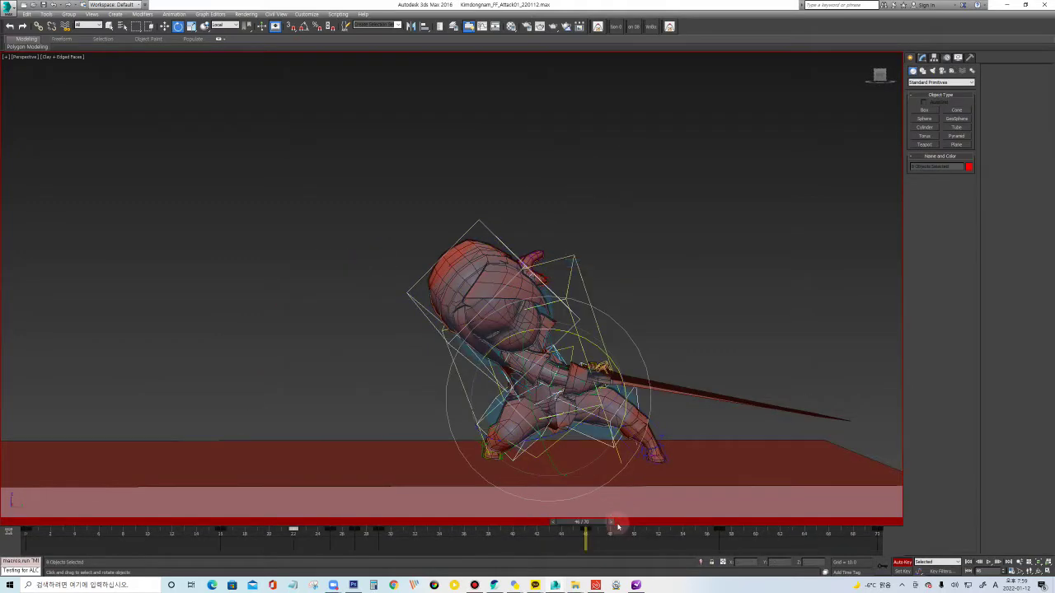
mouse_move(643, 540)
ctrl+alt+mouse_down()
mouse_move(136, 523)
mouse_move(411, 530)
ctrl+alt+mouse_up()
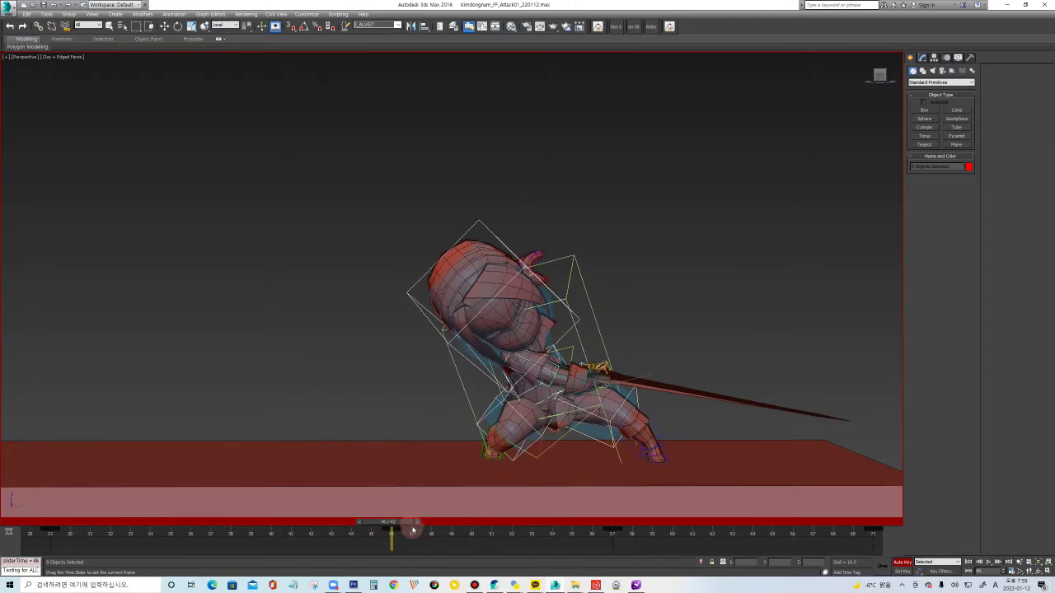
Scrub through the attack poses, select the right foot bone for rotation, and return to frame 46.
drag(413, 530, 618, 523)
key(e)
click(783, 449)
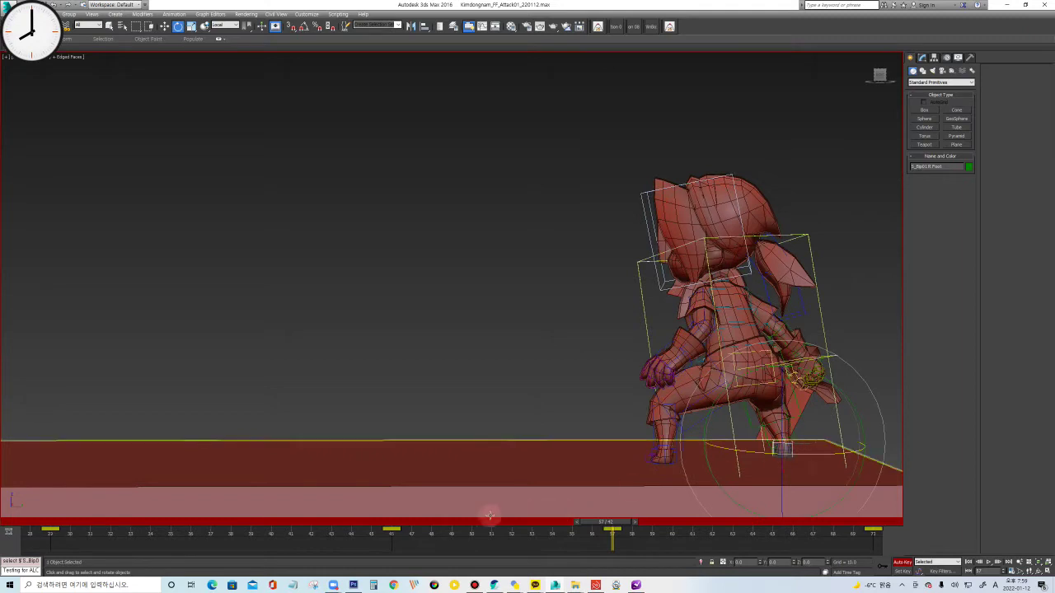
click(399, 524)
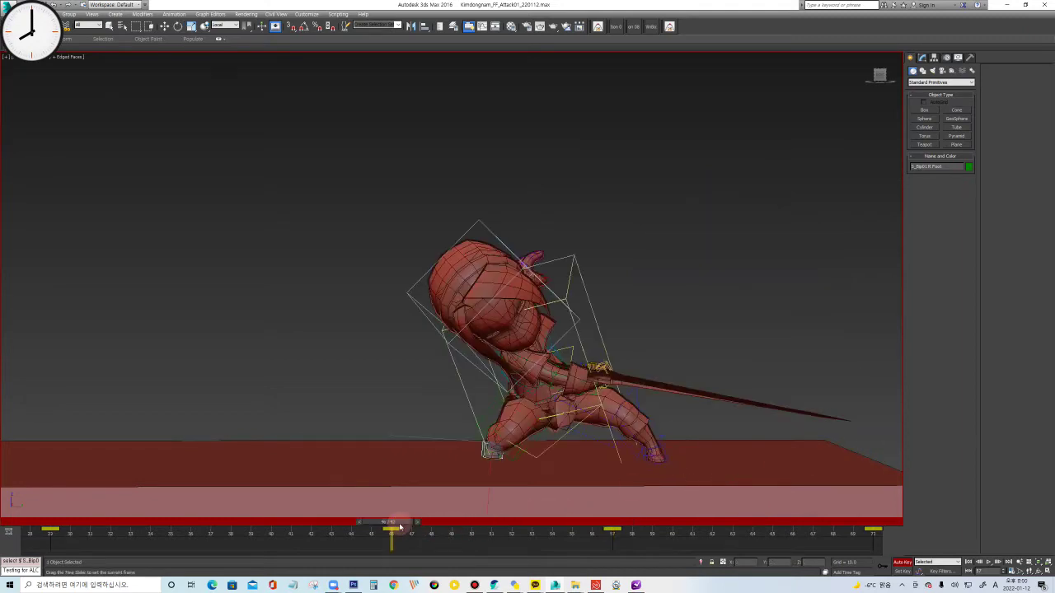
mouse_move(638, 313)
alt+middle_down()
mouse_move(624, 342)
mouse_move(900, 177)
alt+middle_up()
click(922, 71)
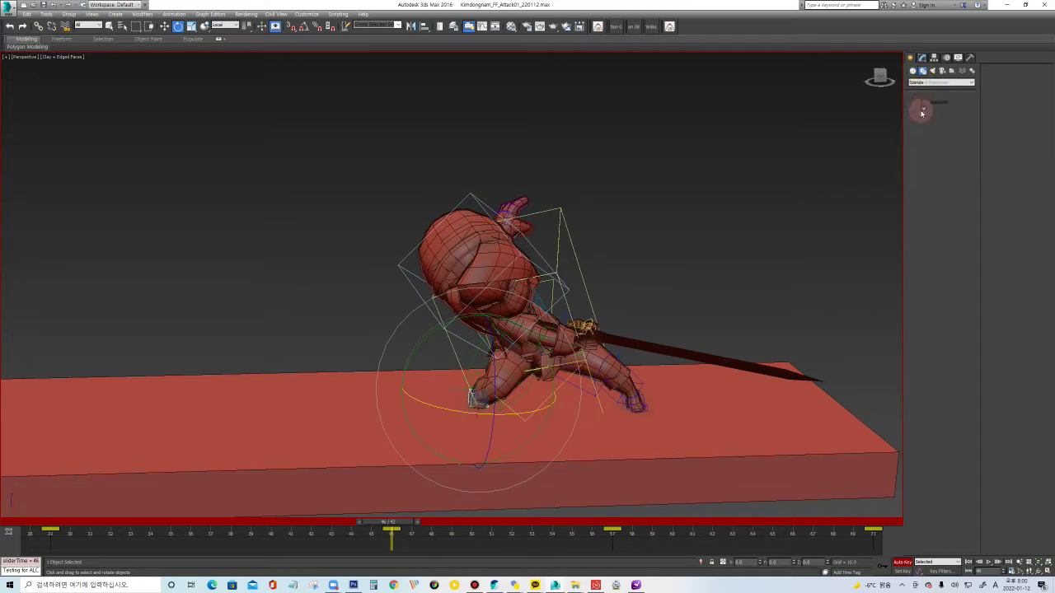
Draw a circle spline on the ground under the swordsman and scale it up around the feet.
click(925, 124)
drag(545, 400, 548, 371)
key(w)
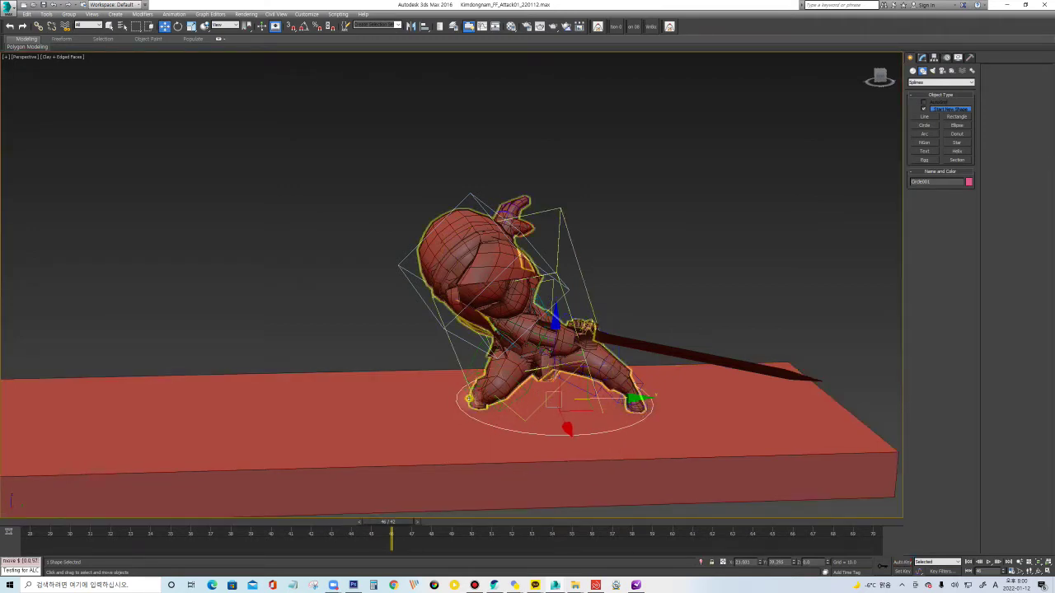
click(508, 406)
click(574, 434)
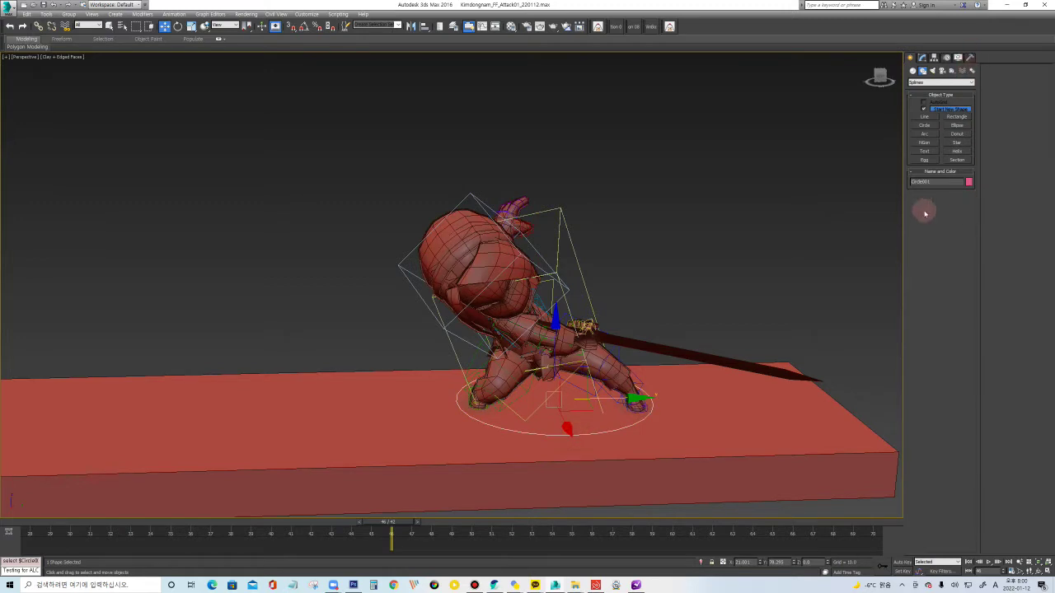
key(r)
drag(554, 404, 552, 381)
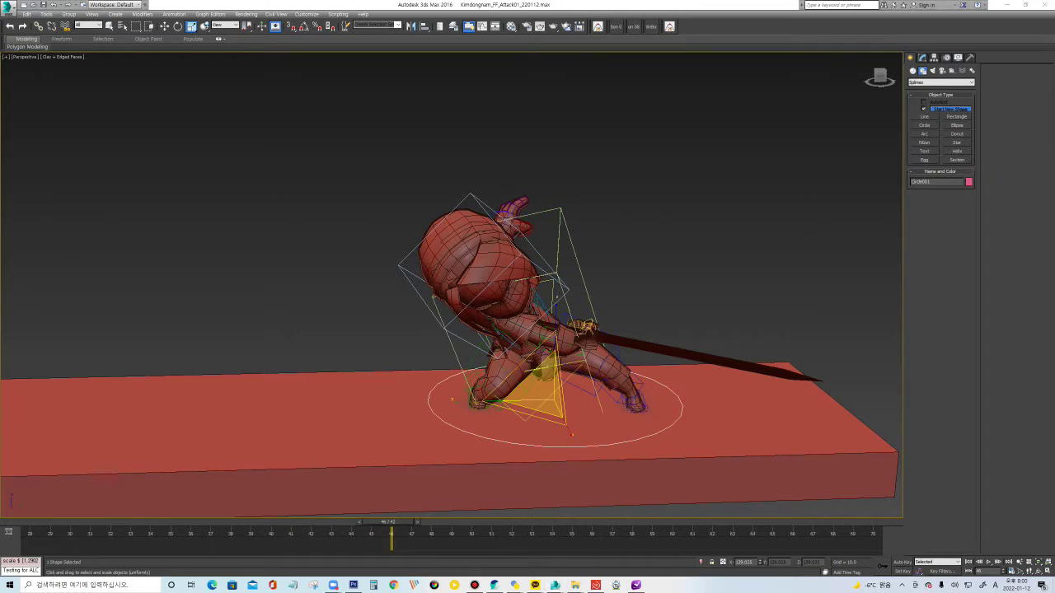
Bring up the circle's Object Color choices, move them aside, and clear the selection.
click(968, 181)
drag(663, 208, 196, 89)
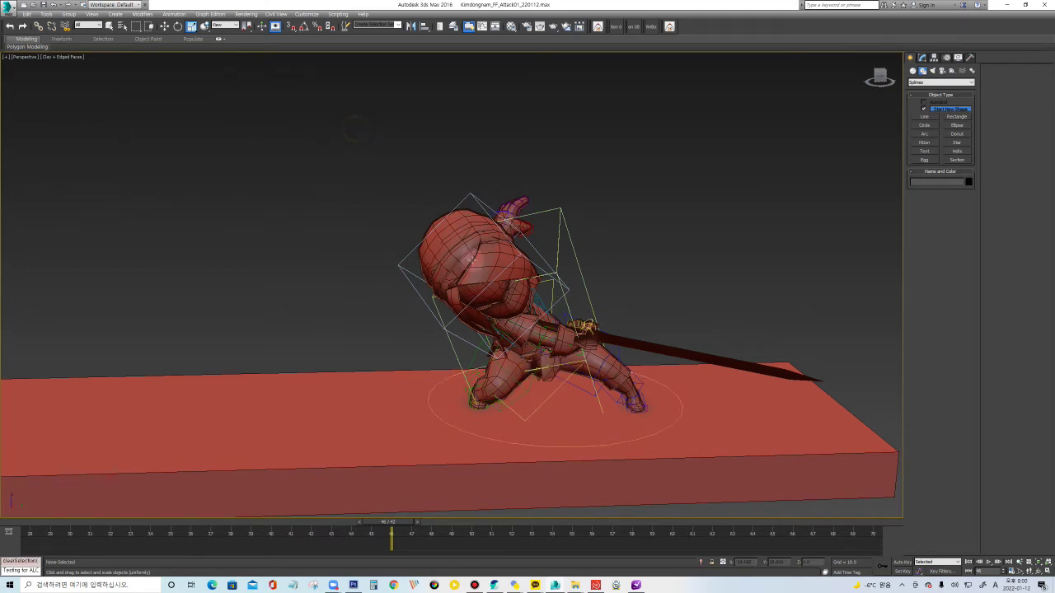
click(669, 297)
Scale the yellow triangular foot helper thin and turn on Auto Key.
click(643, 382)
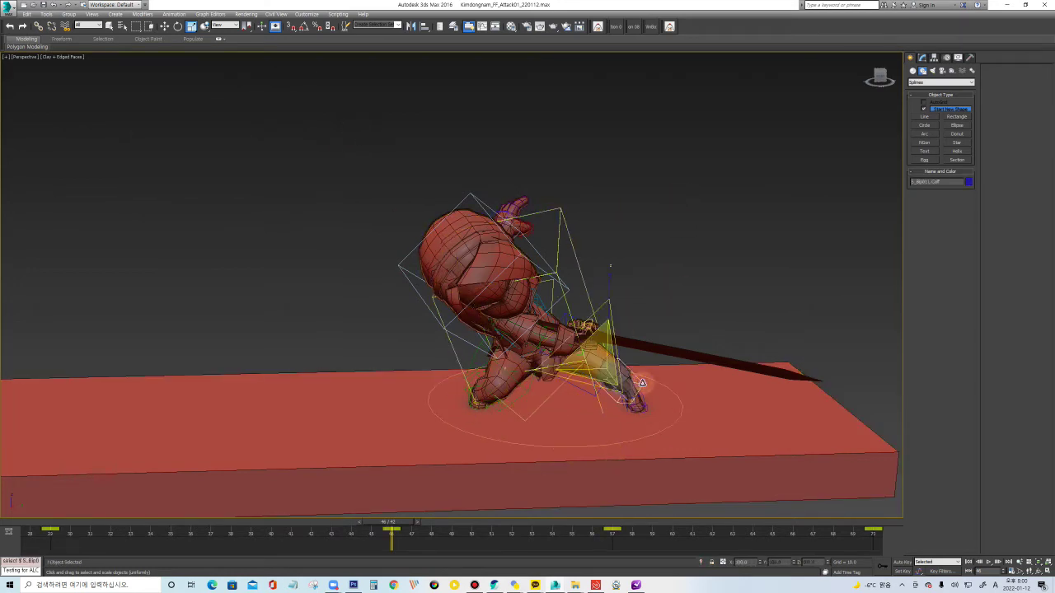
drag(609, 349, 614, 350)
key(n)
Go to the key at frame 57, open the Motion panel, and select the centre-of-mass triangle.
drag(391, 522, 616, 514)
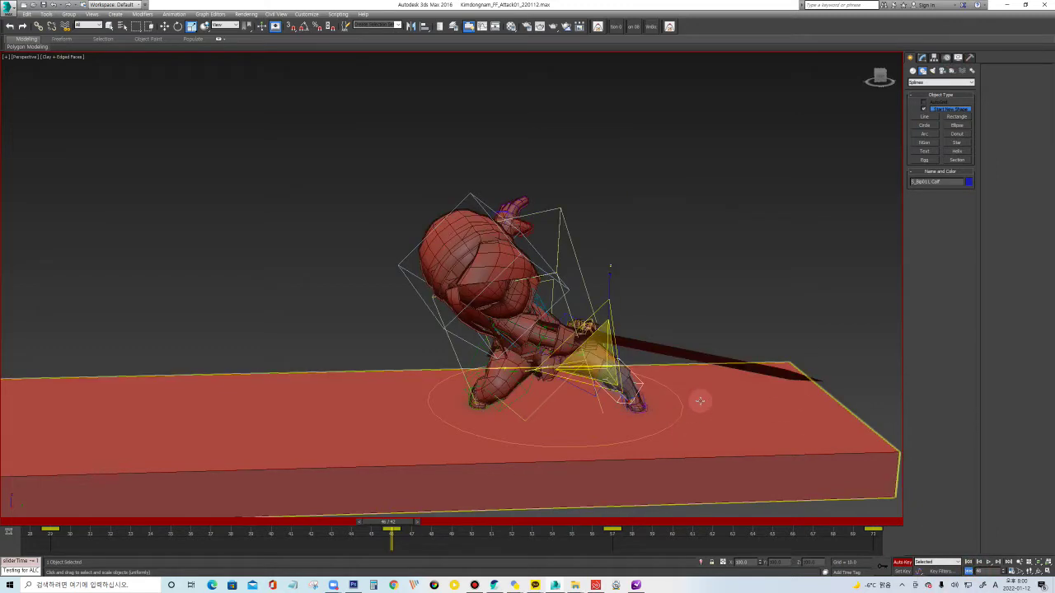
key(.)
click(945, 56)
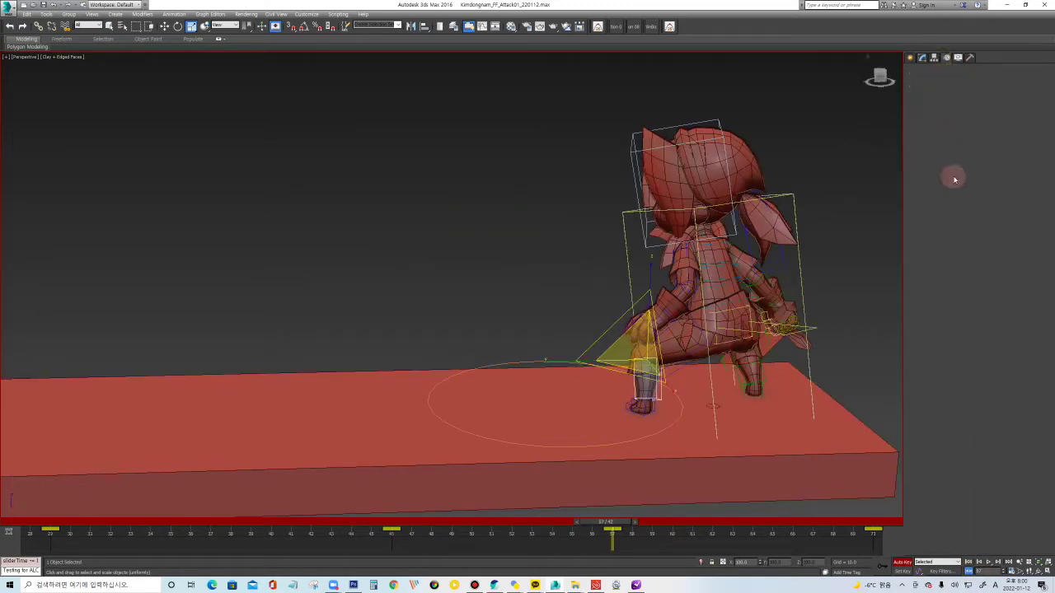
click(924, 195)
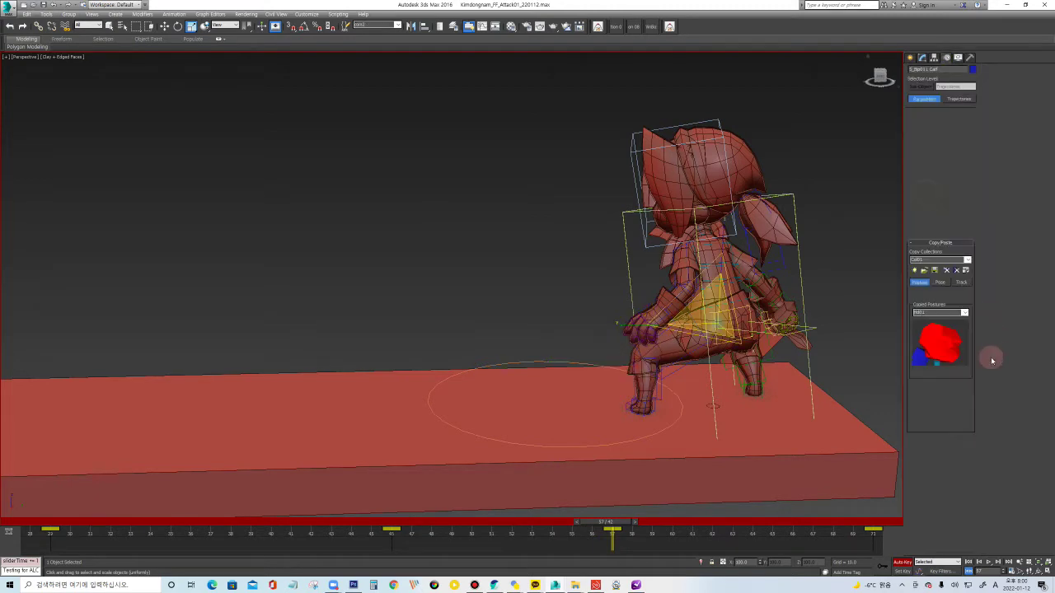
Create a new biped animation layer and move the COM to the left at frame 56.
click(371, 540)
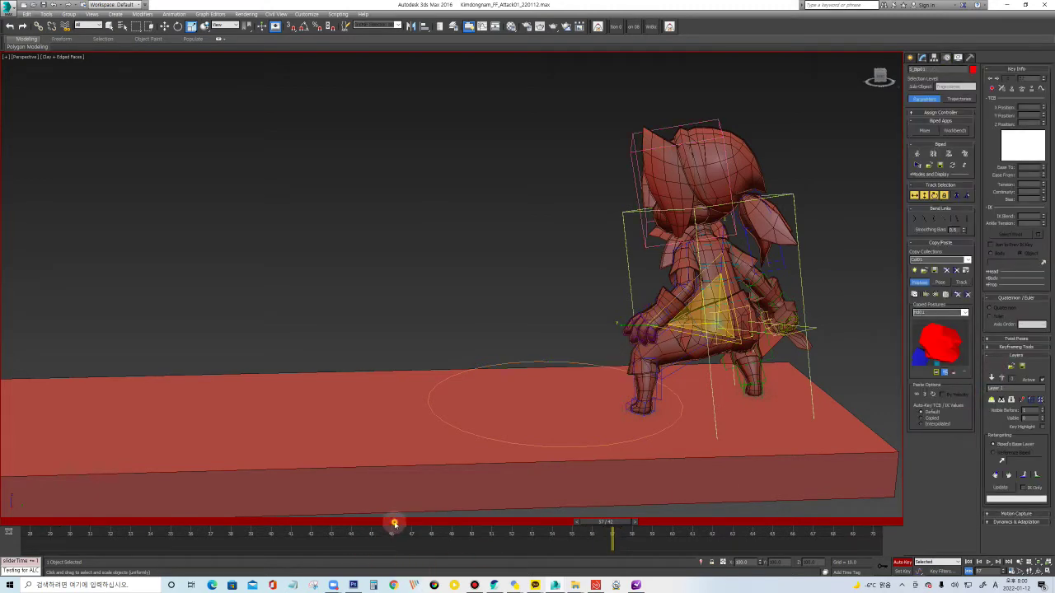
click(395, 525)
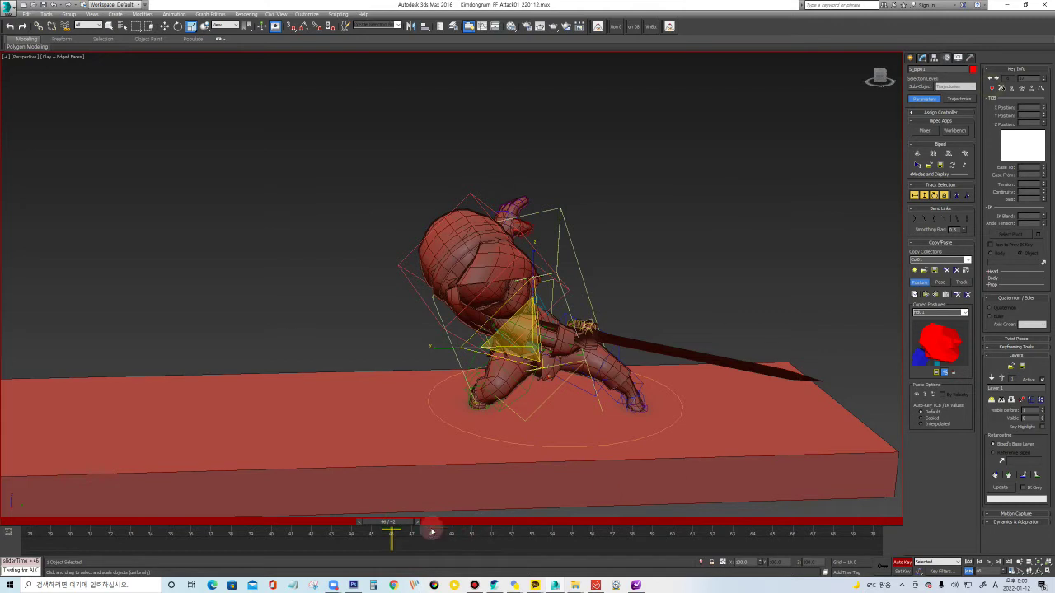
click(595, 524)
key(w)
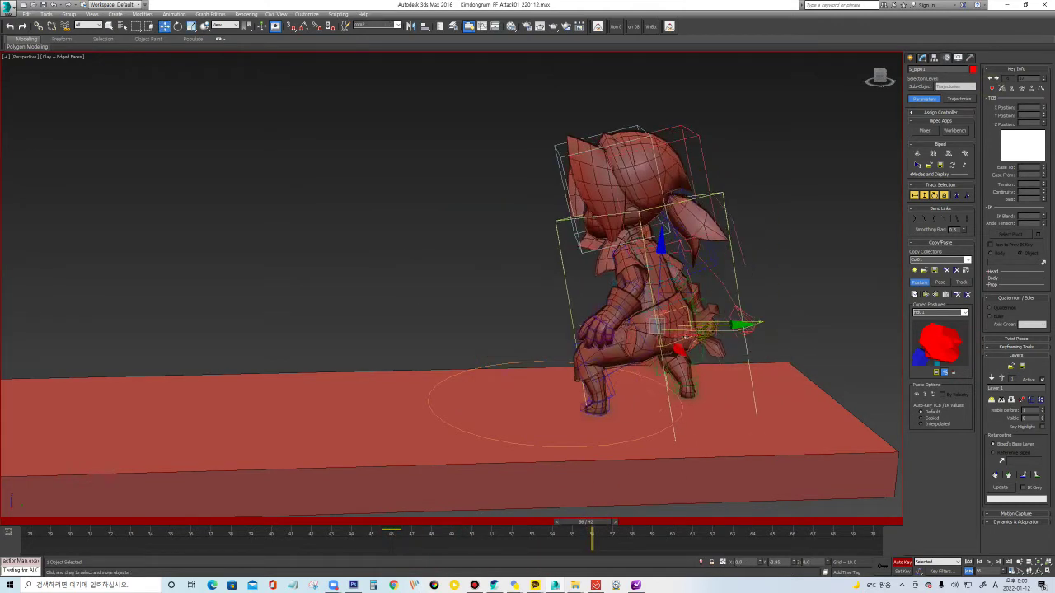
drag(718, 338, 649, 338)
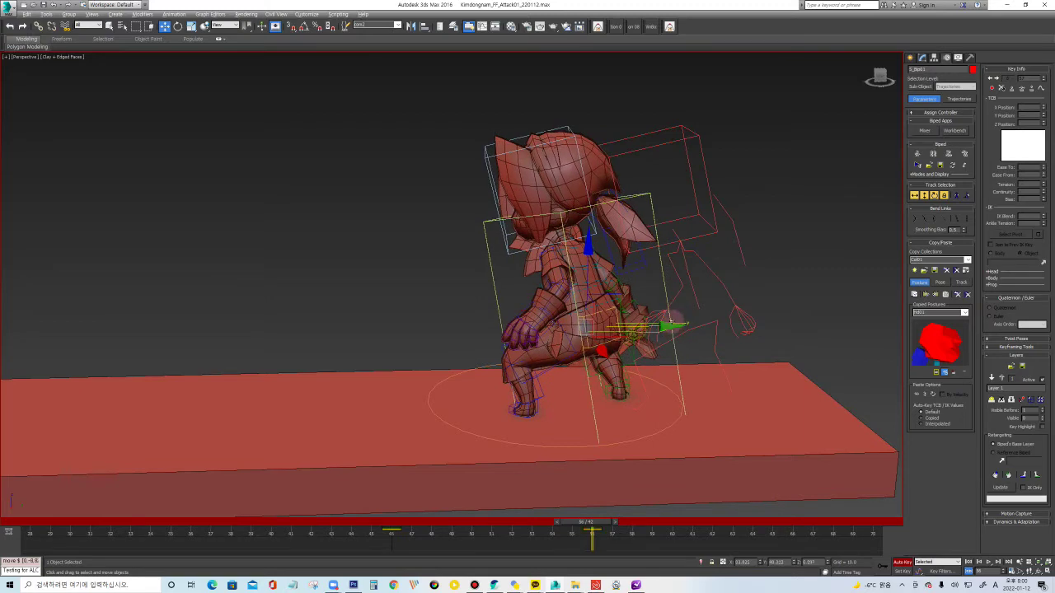
alt+middle_drag(671, 321, 666, 312)
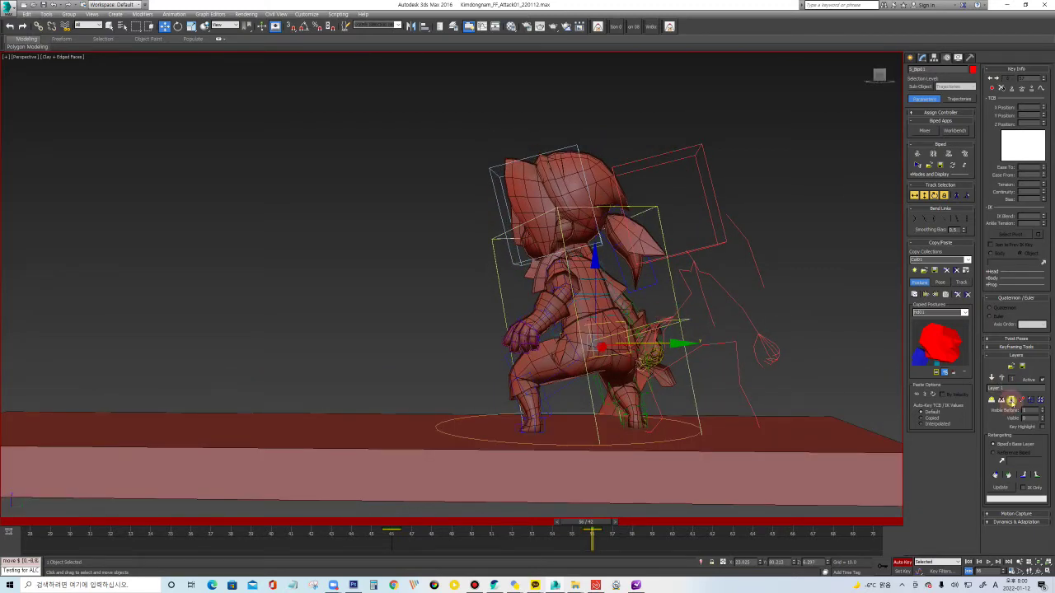
Compare with the Original layer pose, then play the attack from about frame 45 and stop.
click(1011, 402)
click(383, 530)
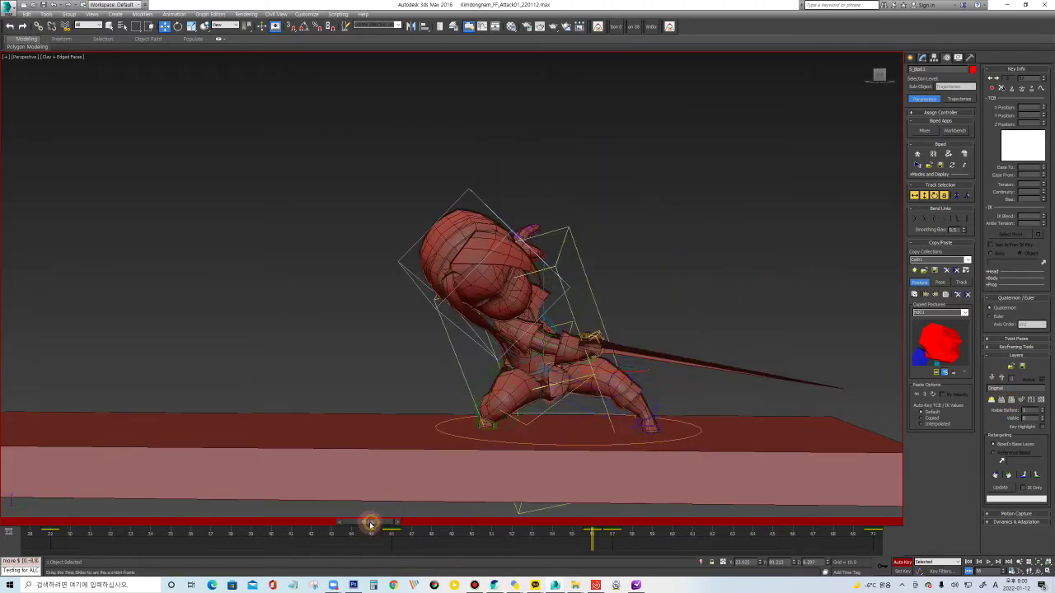
click(593, 532)
mouse_move(592, 531)
mouse_down()
mouse_move(301, 532)
mouse_move(373, 525)
mouse_up()
key(slash)
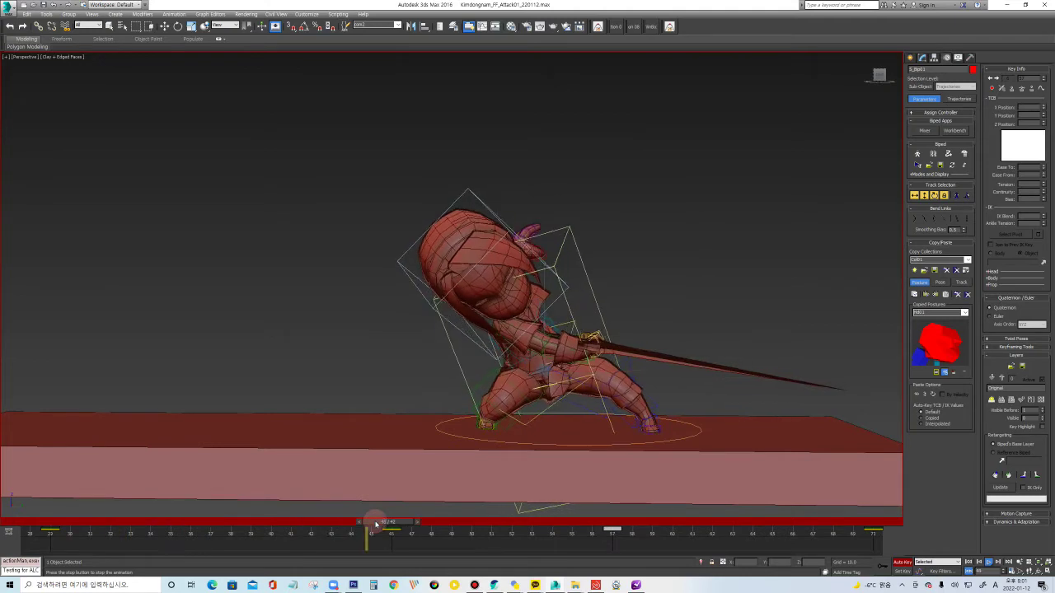
key(slash)
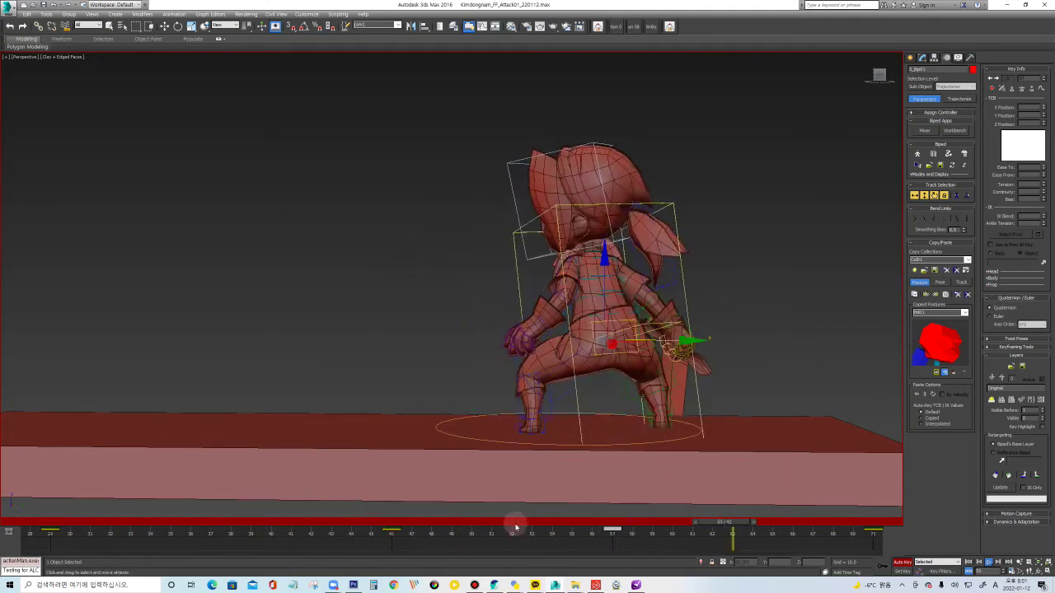
Select the keyed bones' selection set, extend the animation range to about frame 80, and shift the later keys.
right_click(596, 343)
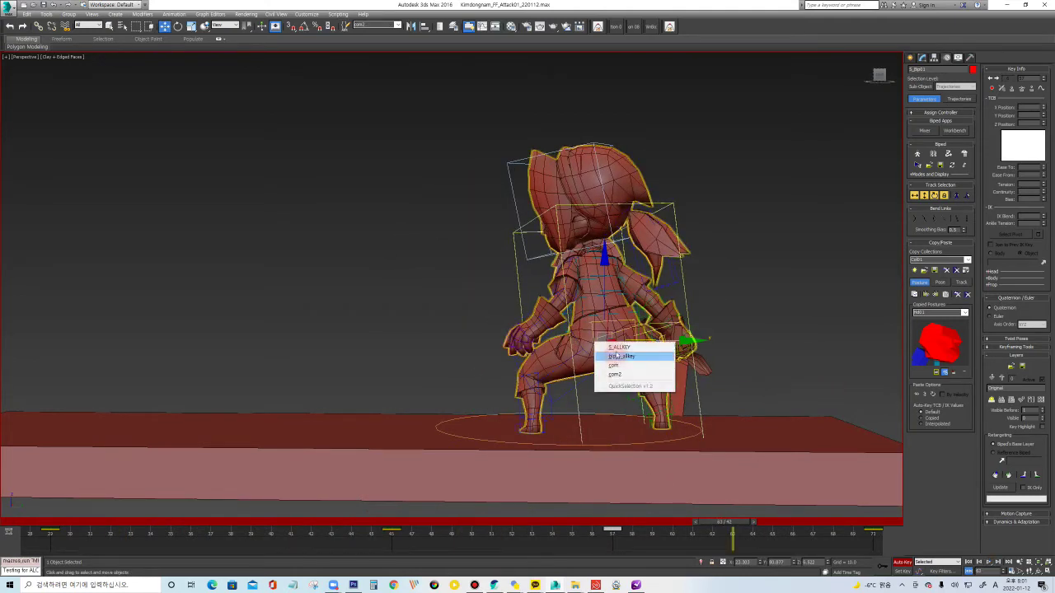
click(619, 356)
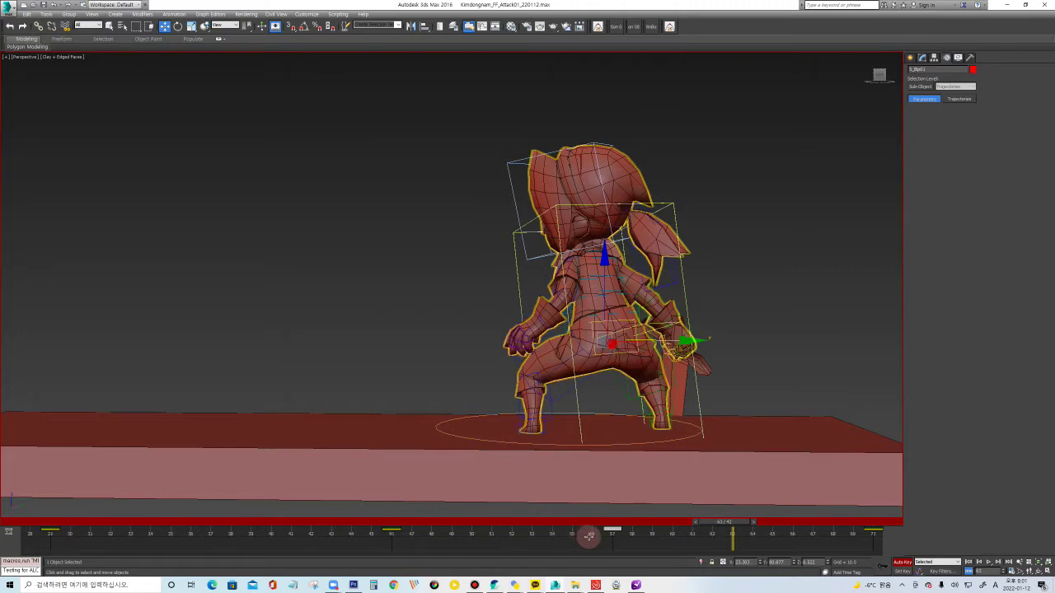
ctrl+alt+right_drag(481, 538, 655, 545)
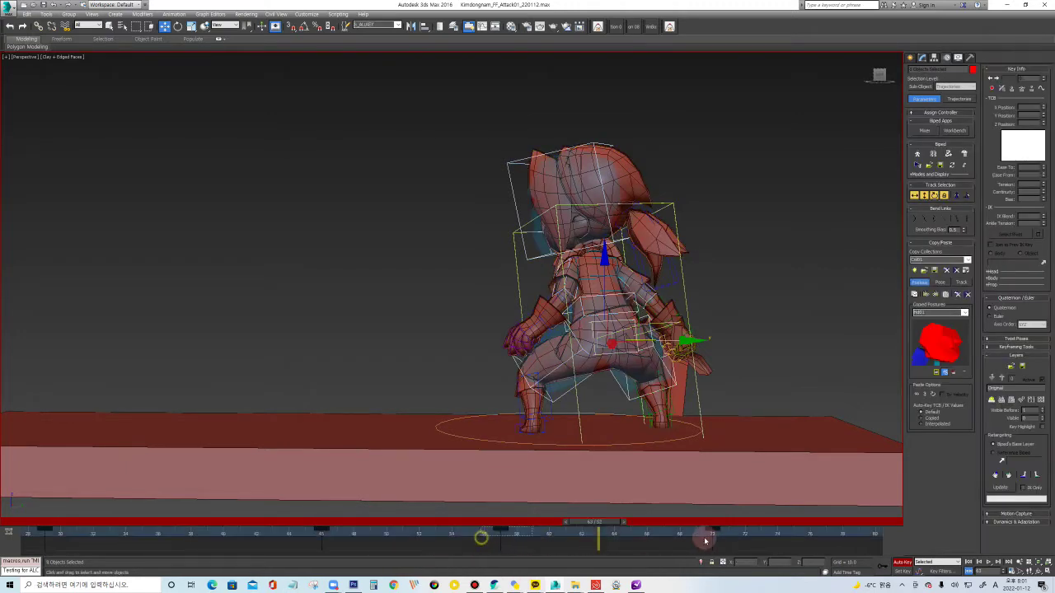
click(513, 521)
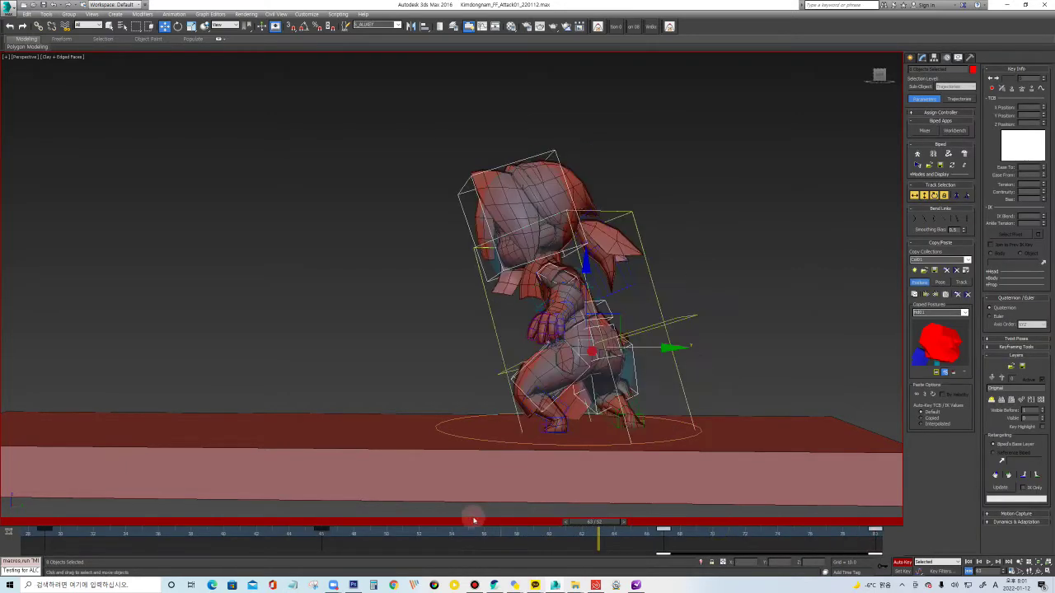
Play and scrub the retimed swing, then select the foot bone for moving.
key(slash)
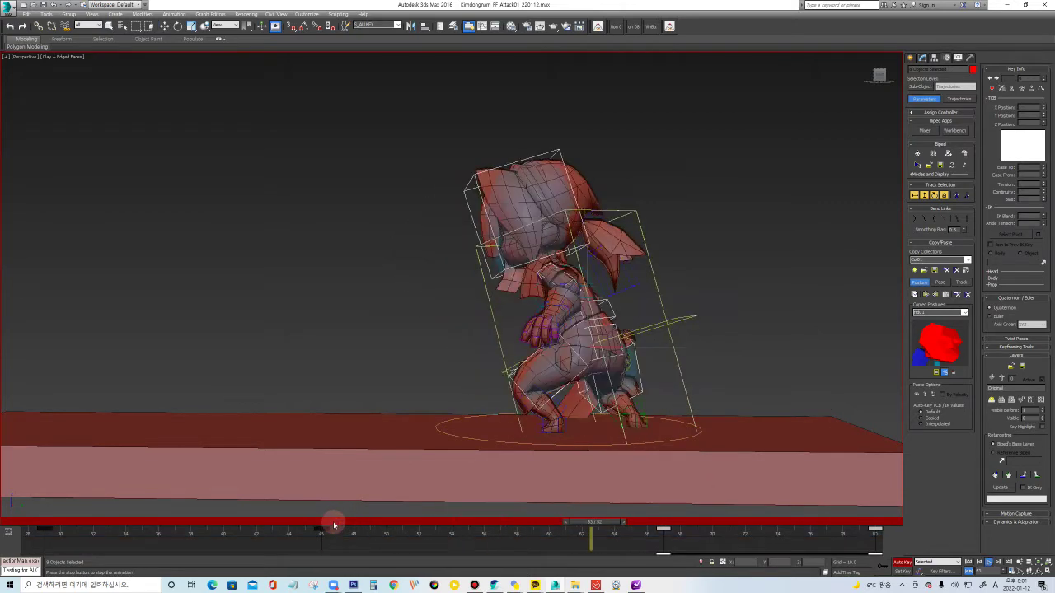
mouse_move(334, 523)
mouse_down()
mouse_move(496, 534)
mouse_move(321, 534)
mouse_up()
key(w)
click(472, 410)
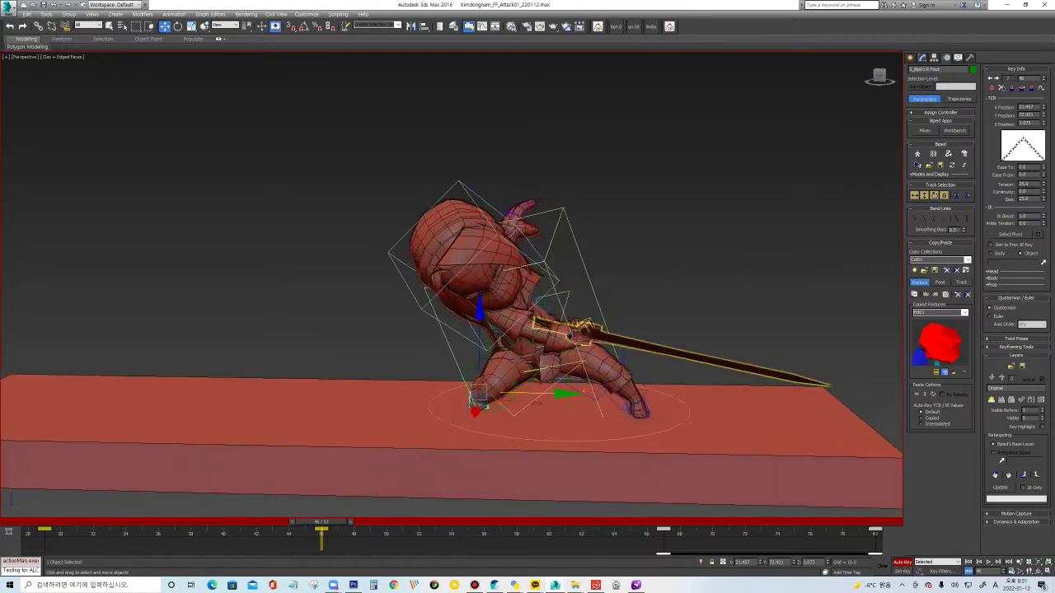
Zoom in on the character and step to the frame-46 lunge pose.
scroll(506, 434, up, 3)
alt+middle_drag(506, 434, 631, 459)
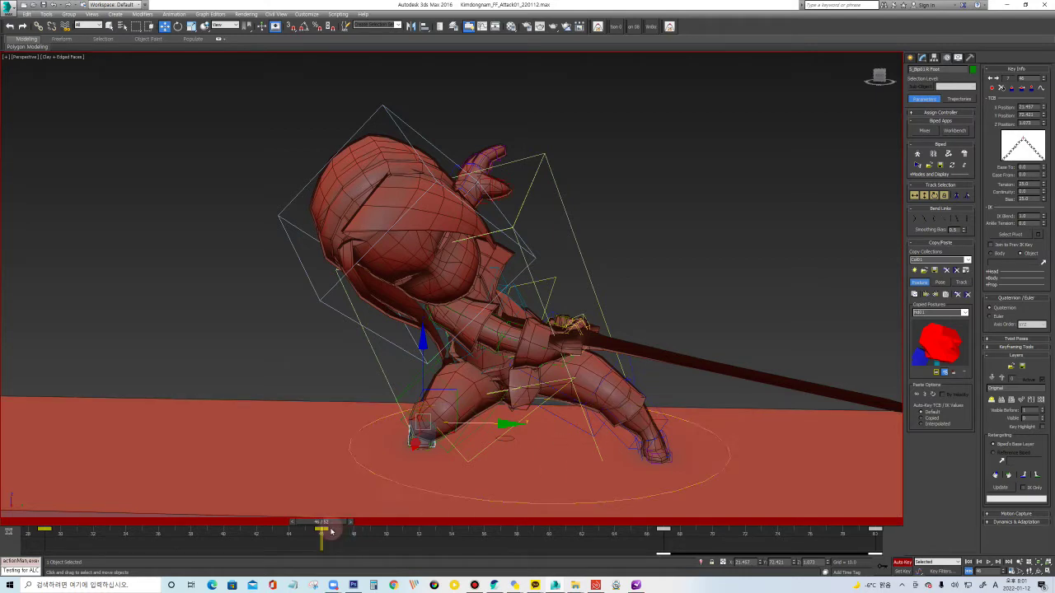
mouse_move(327, 524)
mouse_down()
mouse_move(400, 524)
mouse_move(321, 528)
mouse_up()
key(w)
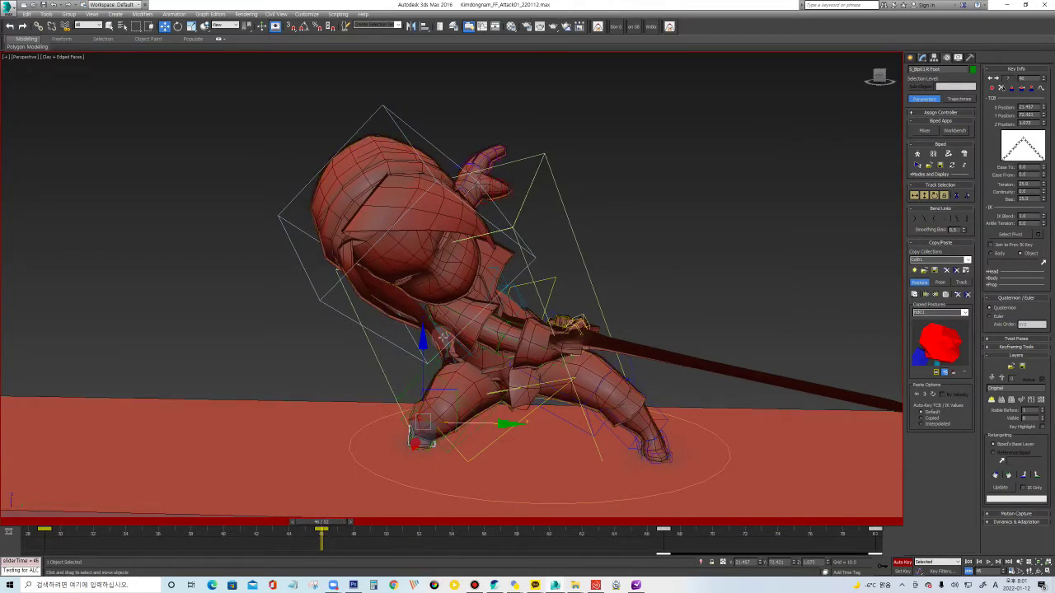
Orbit to see the swordsman from the other side and pick the annotation toolbar's Draw pen.
mouse_move(443, 337)
alt+middle_down()
mouse_move(569, 349)
mouse_move(560, 344)
mouse_move(696, 329)
alt+middle_up()
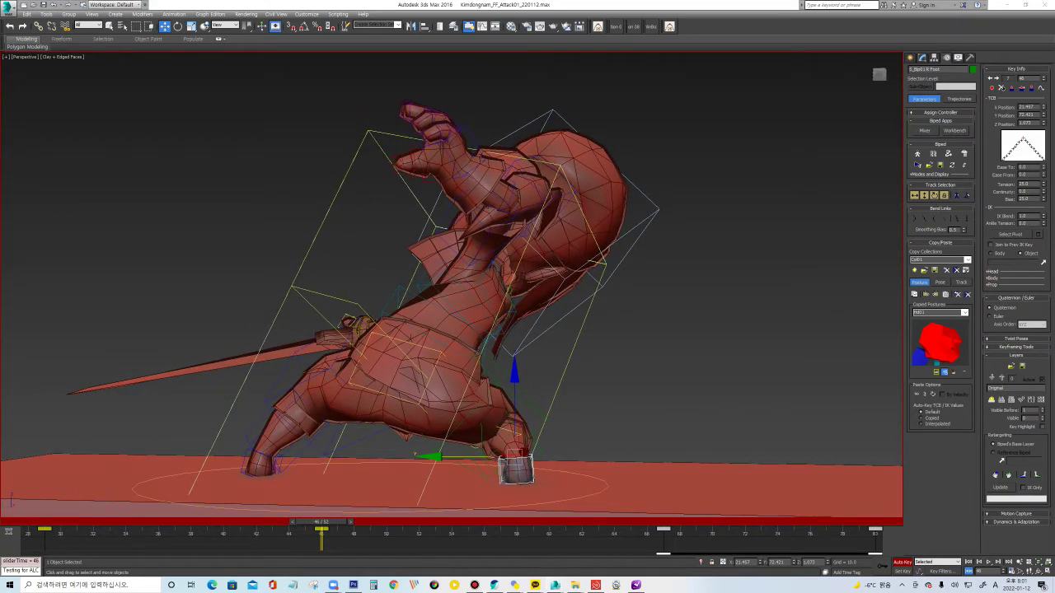
click(590, 67)
click(582, 88)
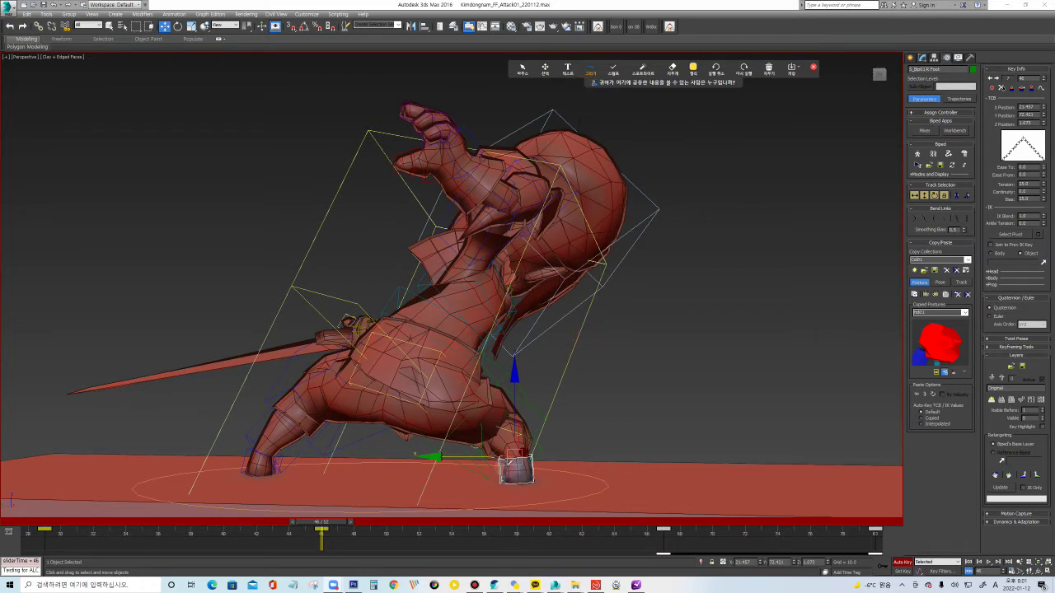
Sketch an arc for the body's swing path and a stroke for the foot's motion, then return to the pointer.
drag(426, 274, 513, 369)
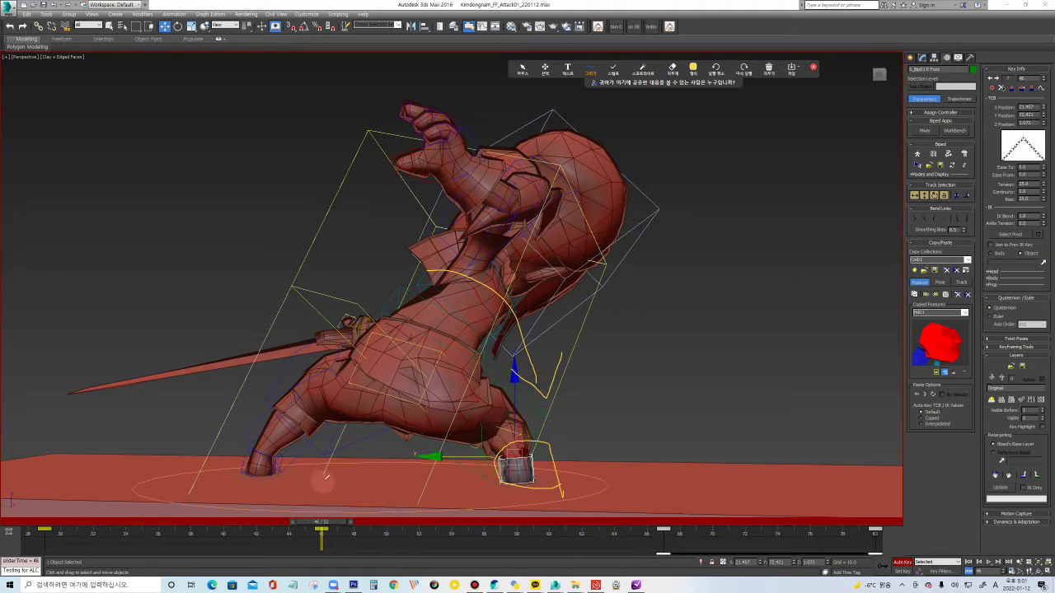
drag(586, 424, 559, 451)
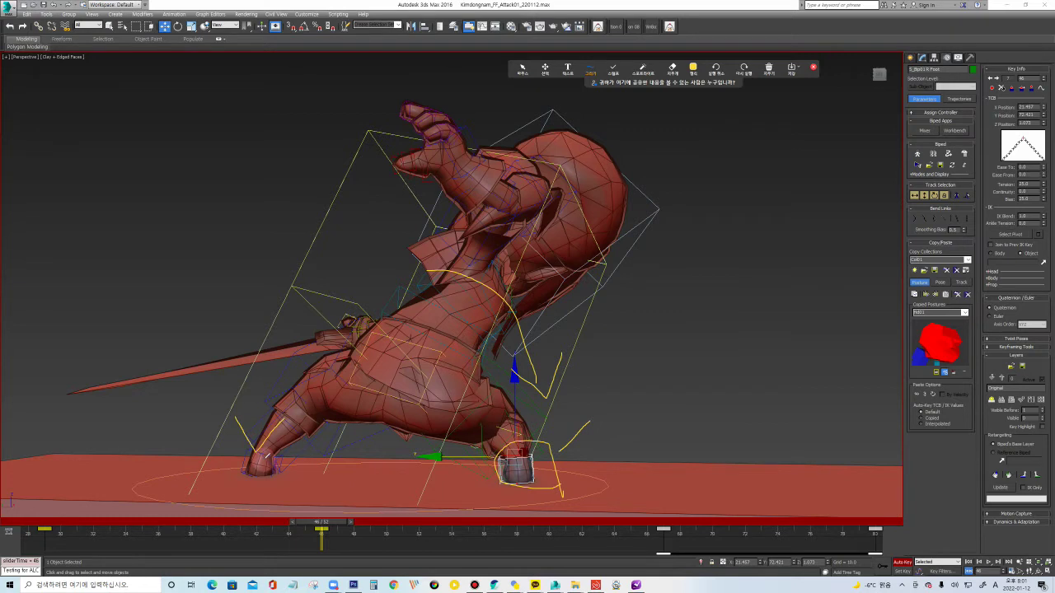
click(522, 69)
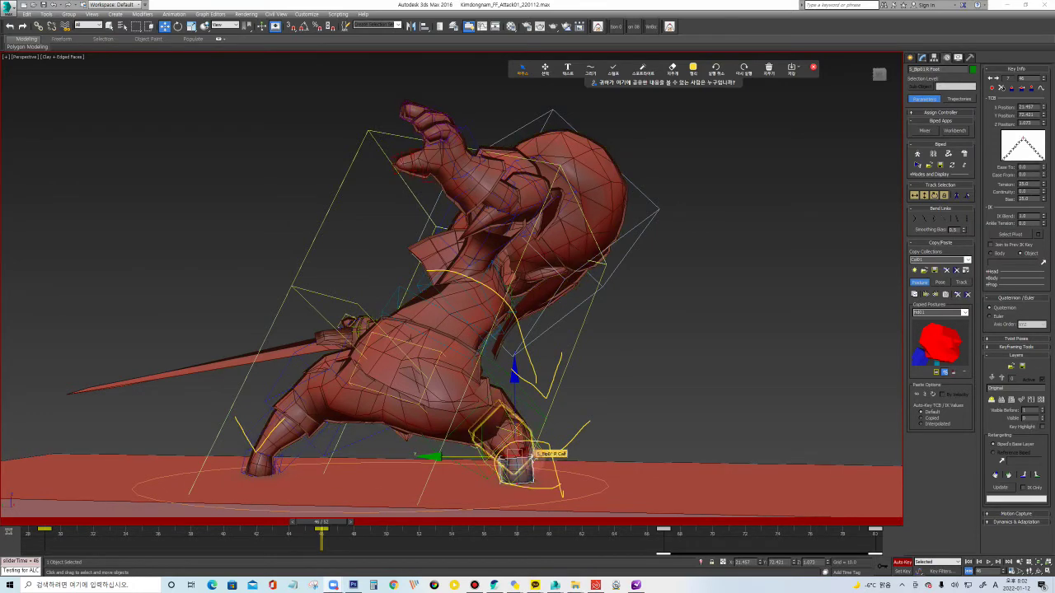
Deselect the track-bar keys and scrub the timeline to review the pose.
click(358, 538)
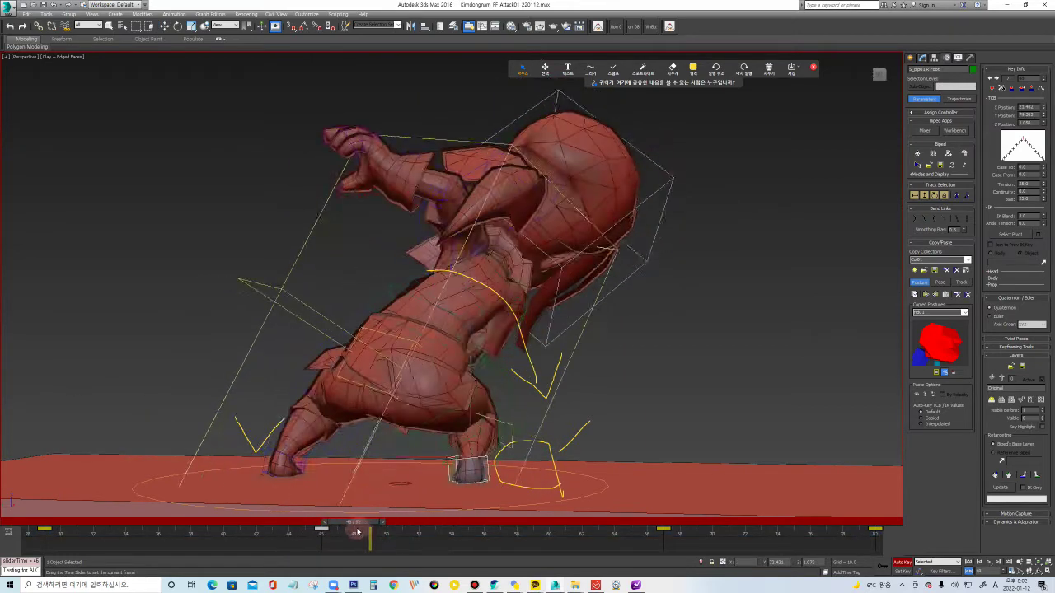
mouse_move(404, 526)
mouse_down()
mouse_move(338, 541)
mouse_move(444, 533)
mouse_up()
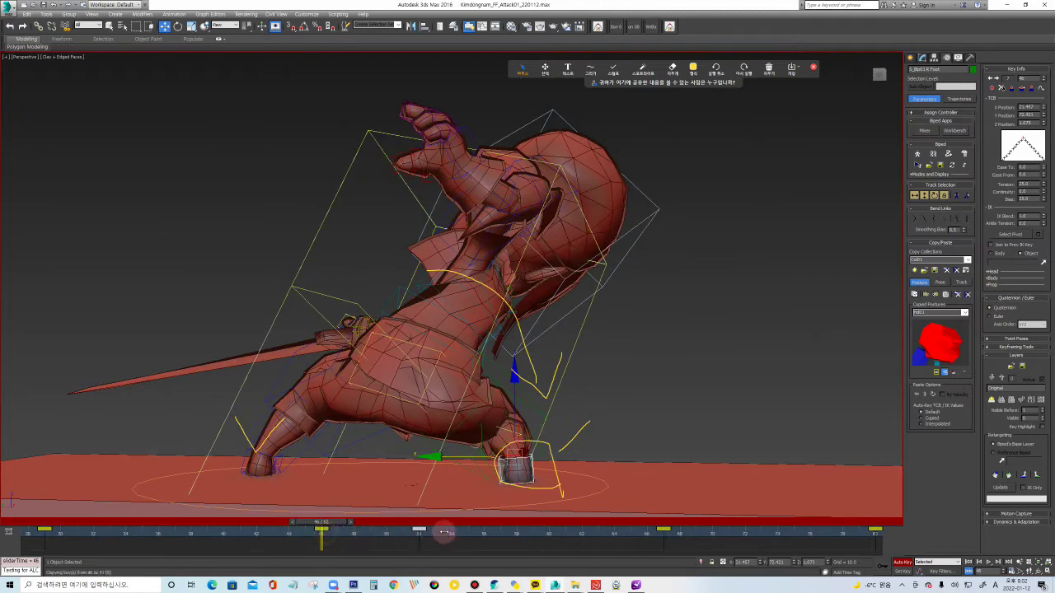
drag(335, 524, 491, 522)
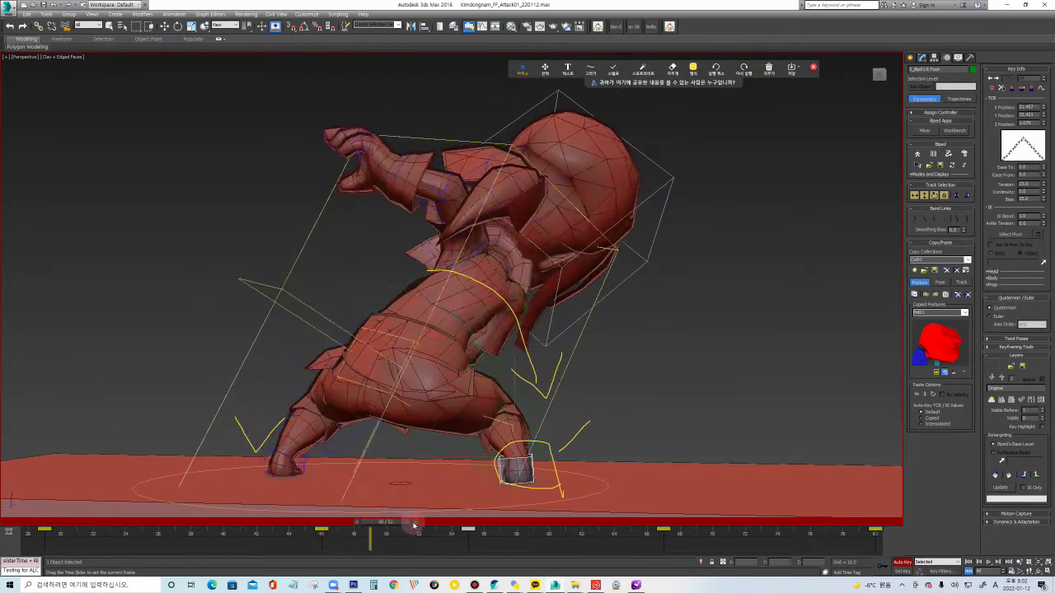
Select the Bip01 COM and move the body's centre to the right.
key(w)
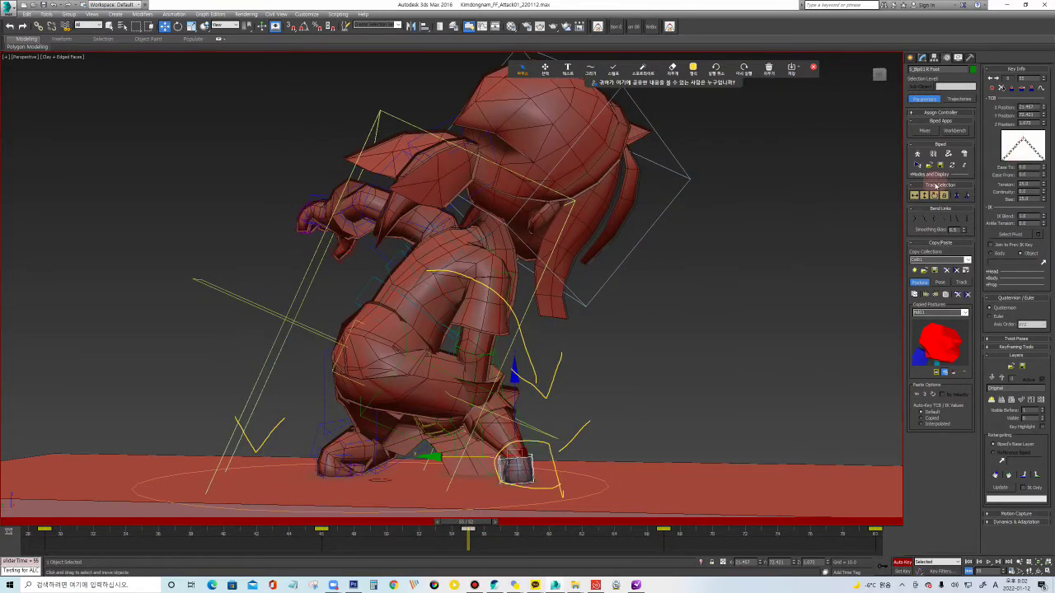
click(367, 339)
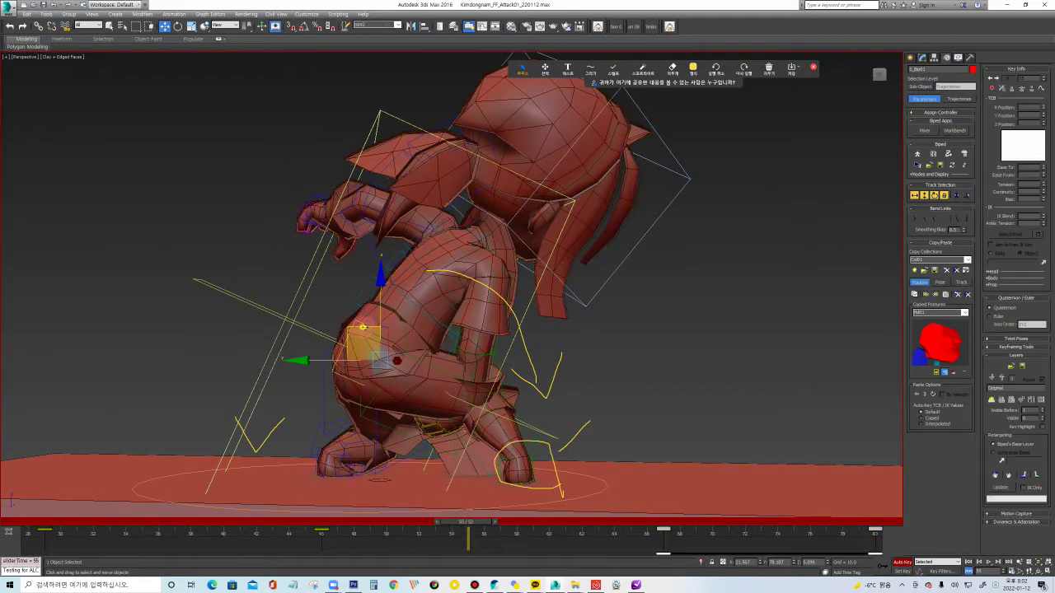
alt+middle_drag(371, 329, 404, 308)
mouse_move(404, 308)
mouse_down()
mouse_move(430, 307)
mouse_move(486, 336)
mouse_move(515, 371)
mouse_up()
Rotate the body's centre and bend the right calf about 34 degrees, checking the pose at frame 55.
key(e)
click(520, 379)
drag(520, 380, 474, 391)
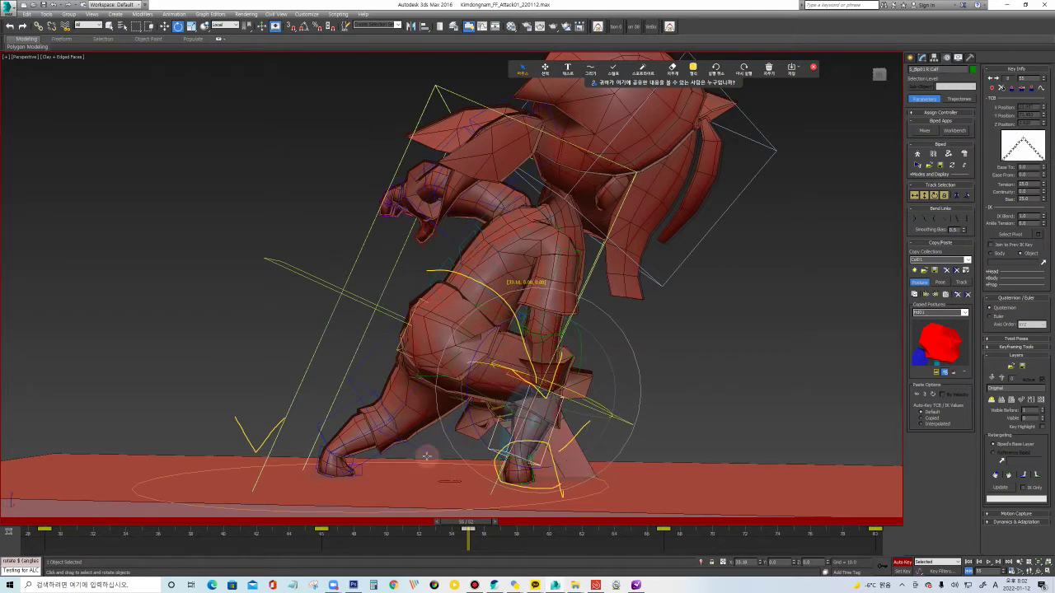
drag(335, 522, 468, 522)
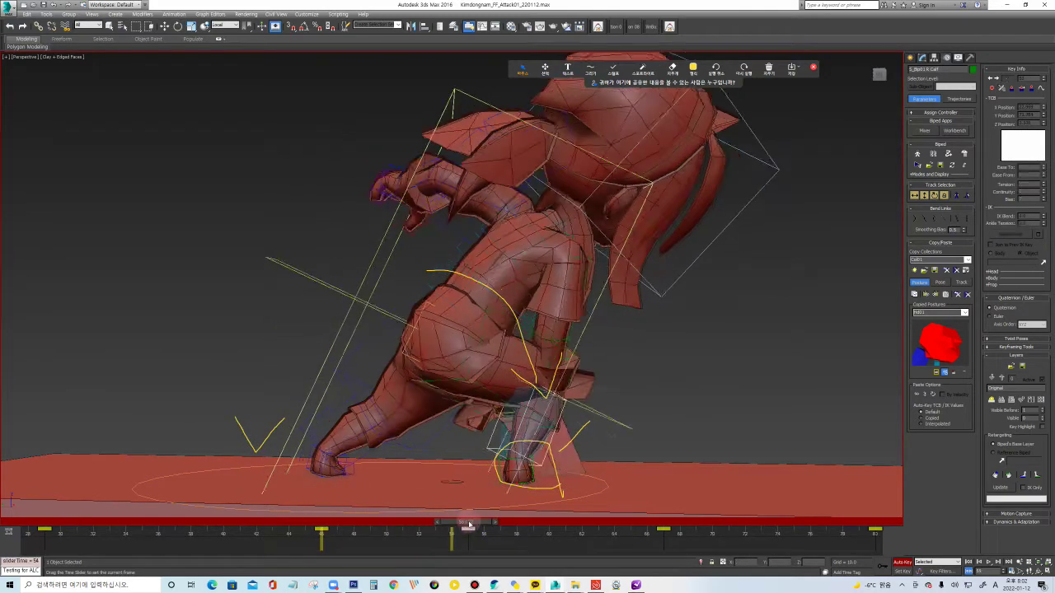
mouse_move(495, 508)
alt+middle_down()
mouse_move(640, 353)
mouse_move(627, 353)
alt+middle_up()
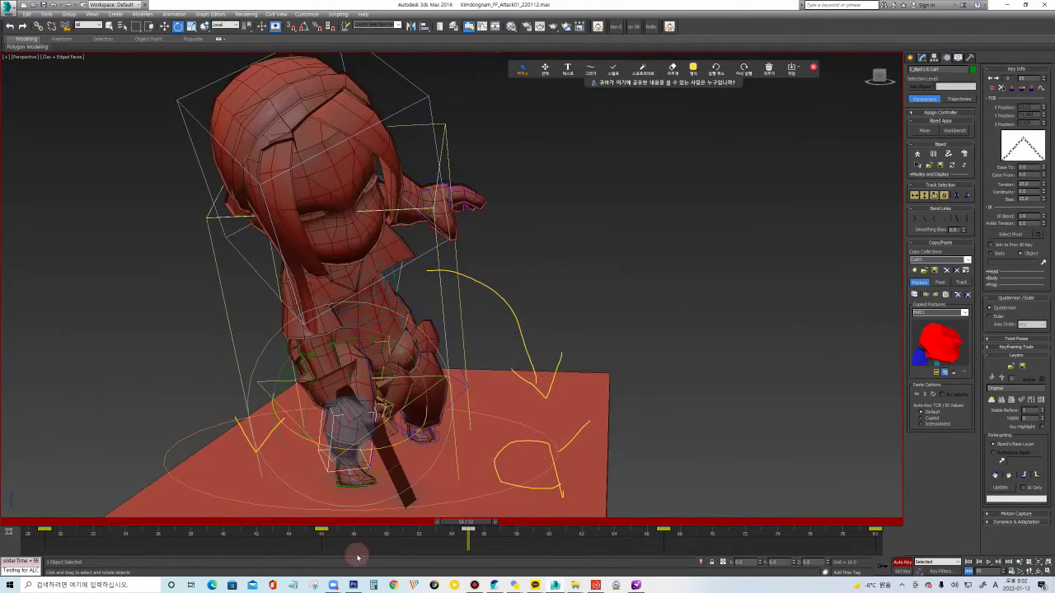
drag(326, 529, 468, 529)
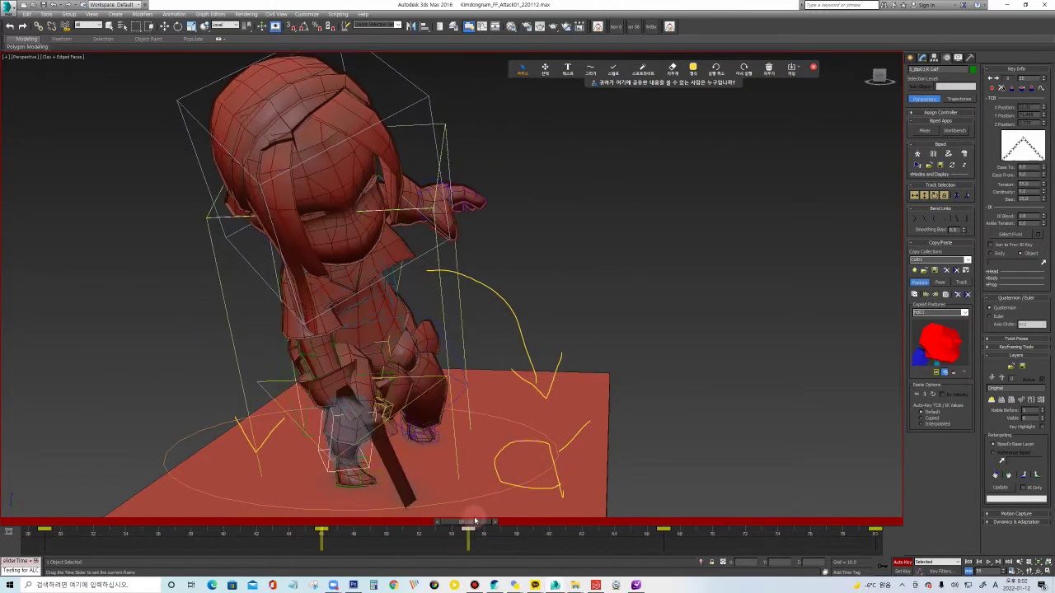
Select the left foot and tilt it about 16 degrees.
click(375, 367)
mouse_move(536, 365)
alt+middle_down()
mouse_move(488, 358)
mouse_move(527, 433)
alt+middle_up()
click(533, 434)
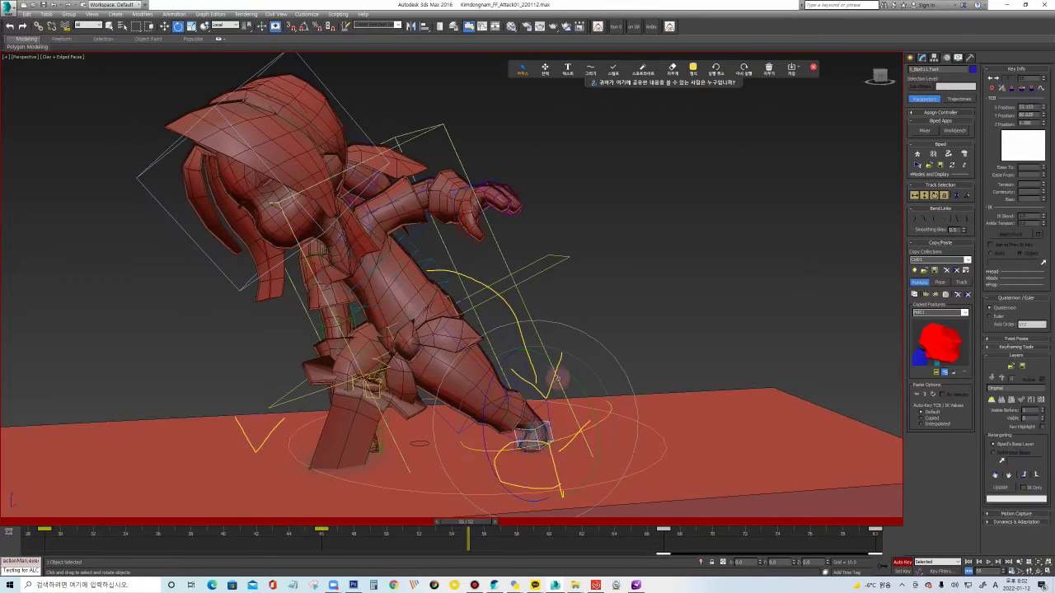
mouse_move(547, 358)
mouse_down()
mouse_move(496, 378)
mouse_move(503, 429)
mouse_up()
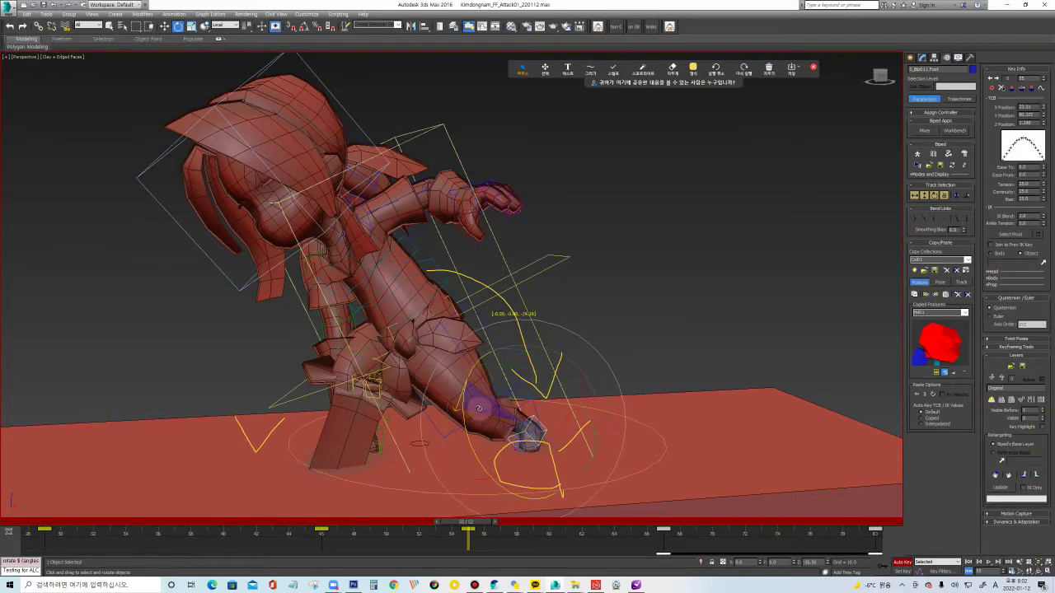
Replay frames 45 to 63 to check the follow-through, then return to frame 55.
drag(311, 525, 481, 530)
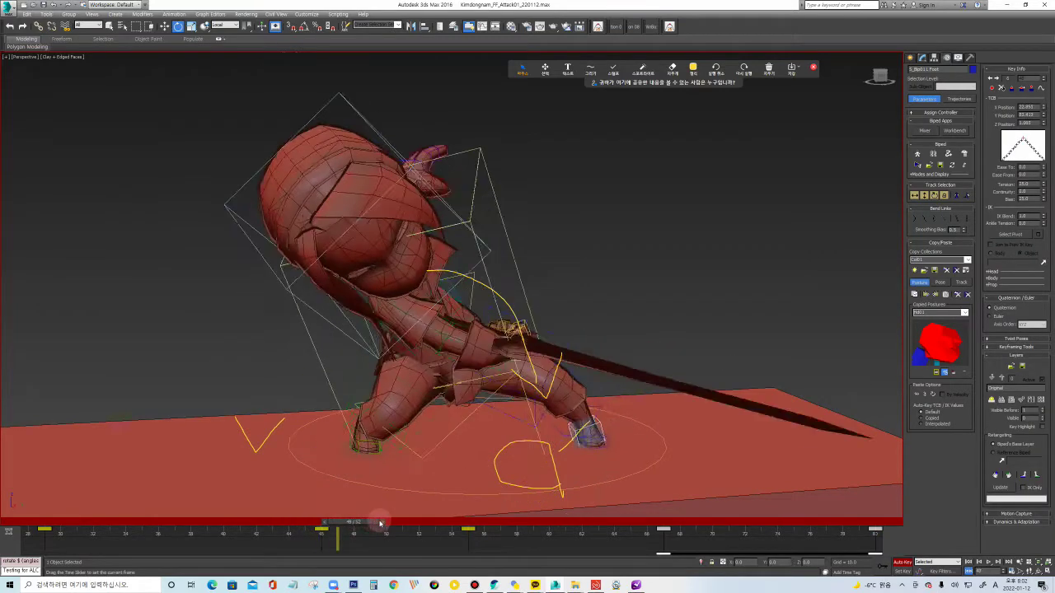
drag(492, 529, 607, 527)
drag(530, 530, 474, 527)
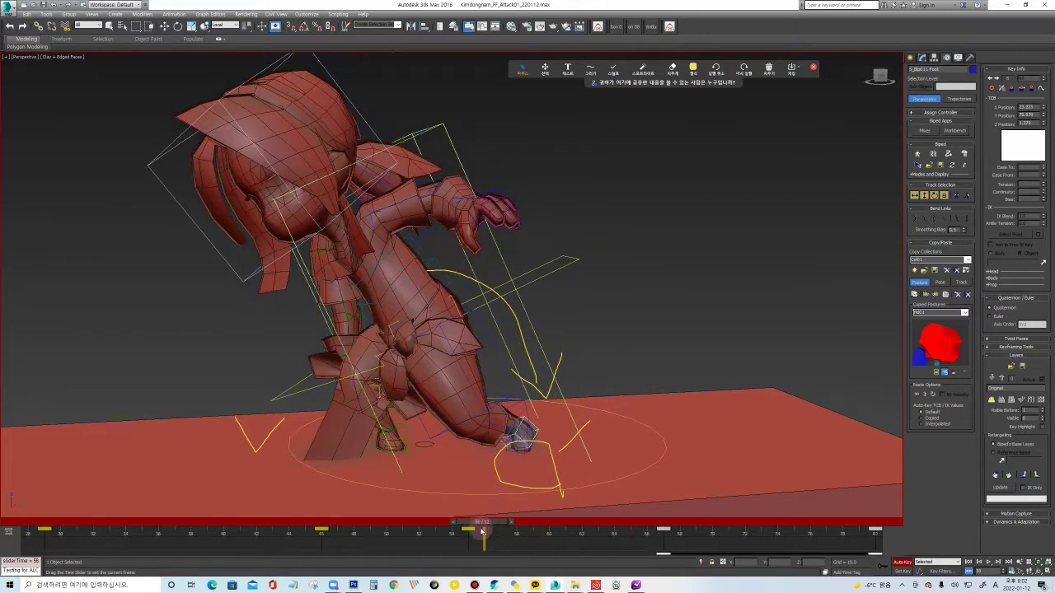
right_click(714, 346)
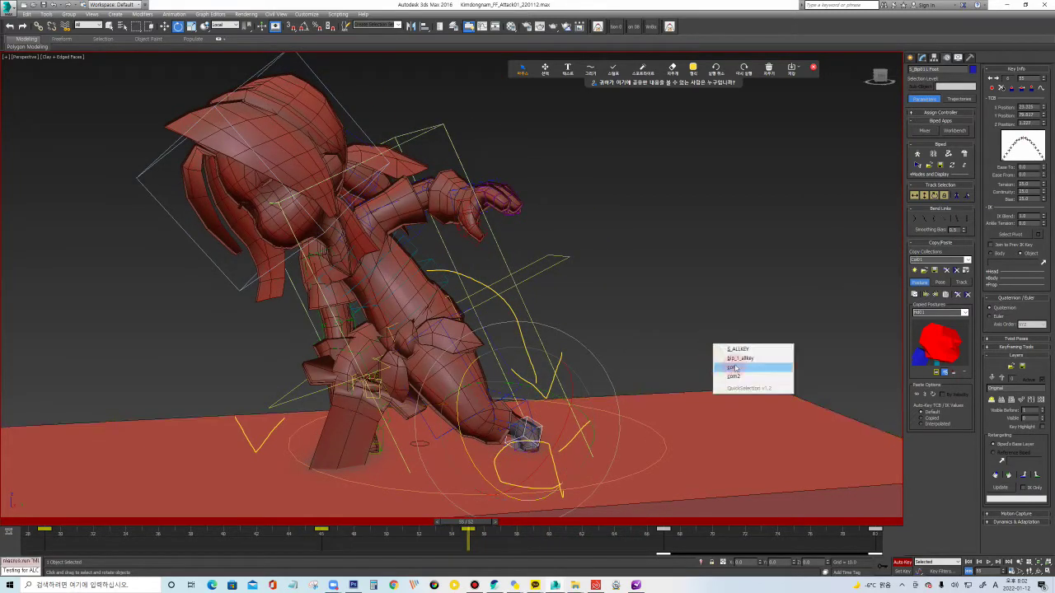
Select all keyed parts via ALLKEY, slide the selected keys along the track bar, and select the foot.
click(731, 350)
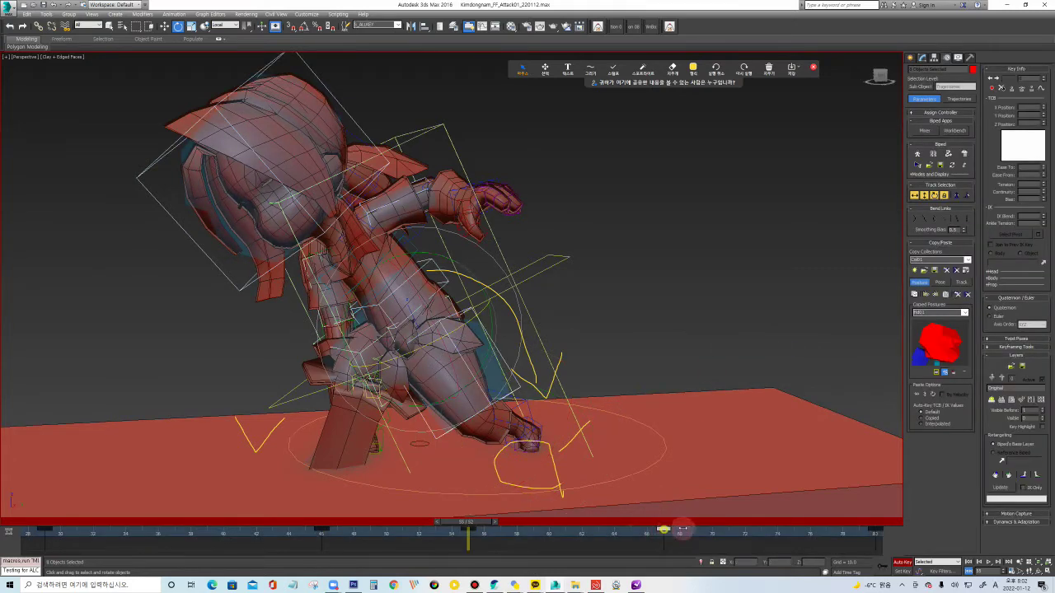
drag(875, 524, 875, 526)
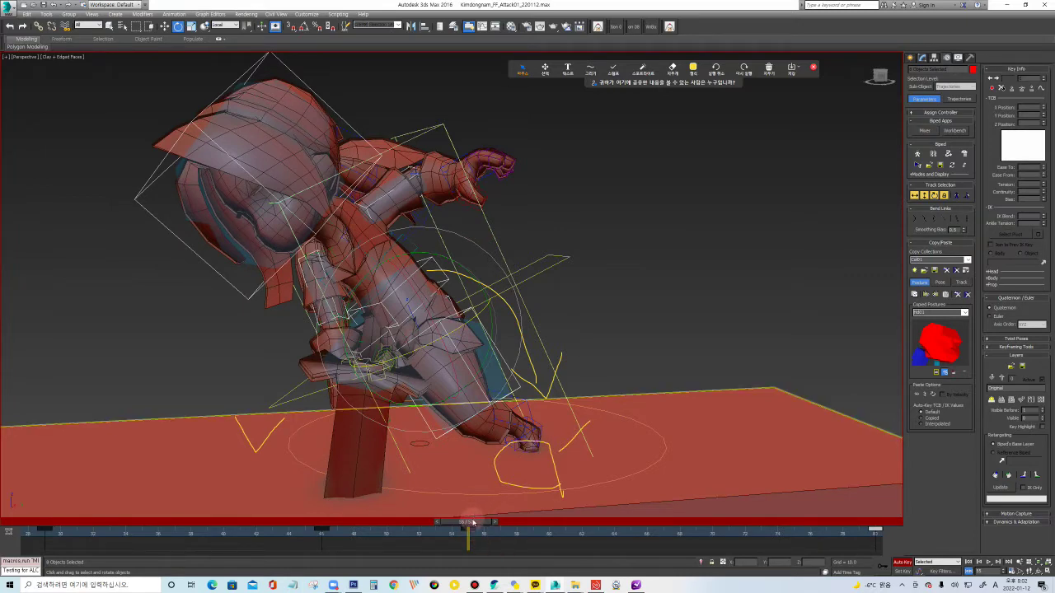
alt+middle_drag(442, 448, 493, 550)
click(470, 485)
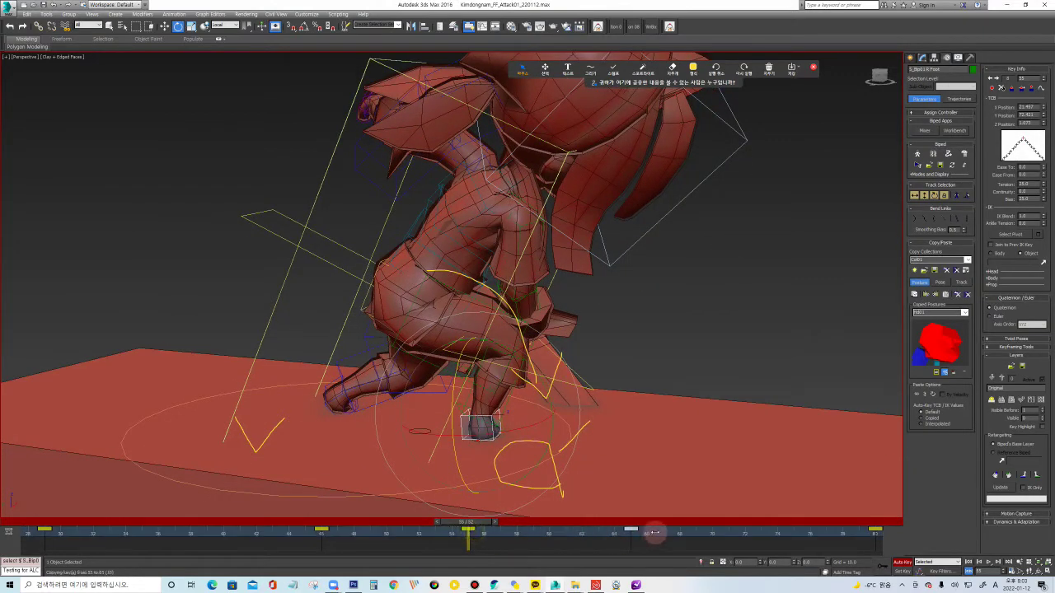
Play forward from frame 55 to 65 and select the other foot from a low front-side view.
drag(478, 523, 647, 523)
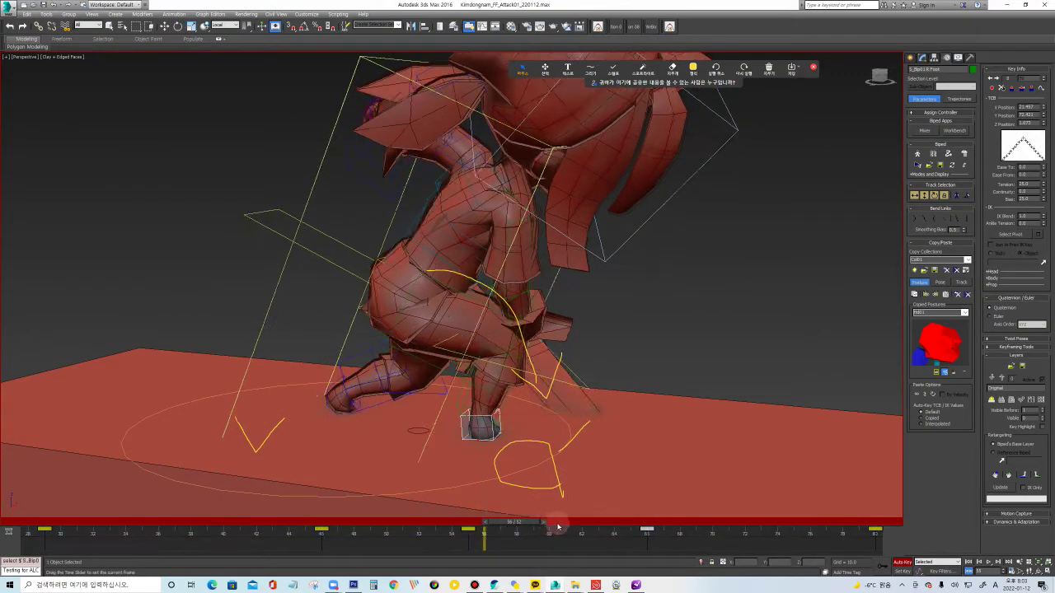
key(e)
alt+middle_drag(667, 361, 527, 494)
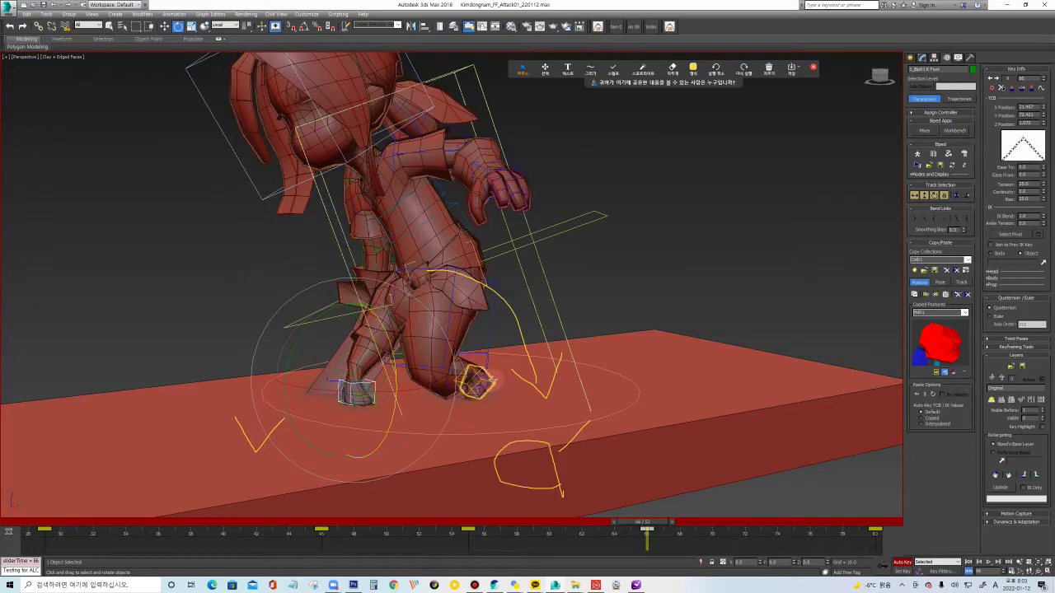
click(488, 381)
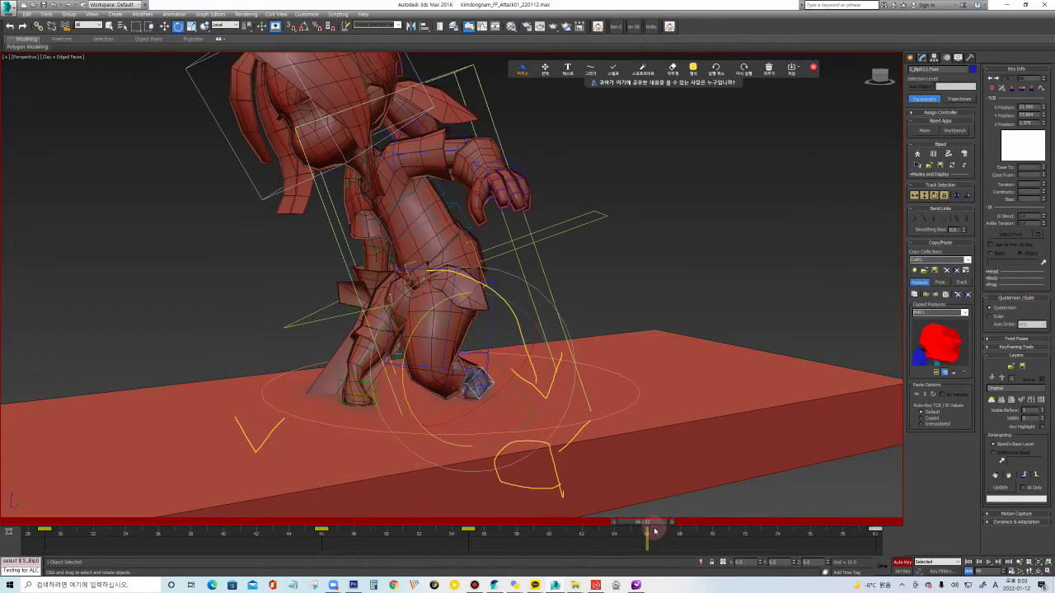
Preview frames 67 to 80, scrub back to about frame 63, and select the foot to adjust its key.
mouse_move(719, 525)
mouse_down()
mouse_move(898, 520)
mouse_move(870, 524)
mouse_up()
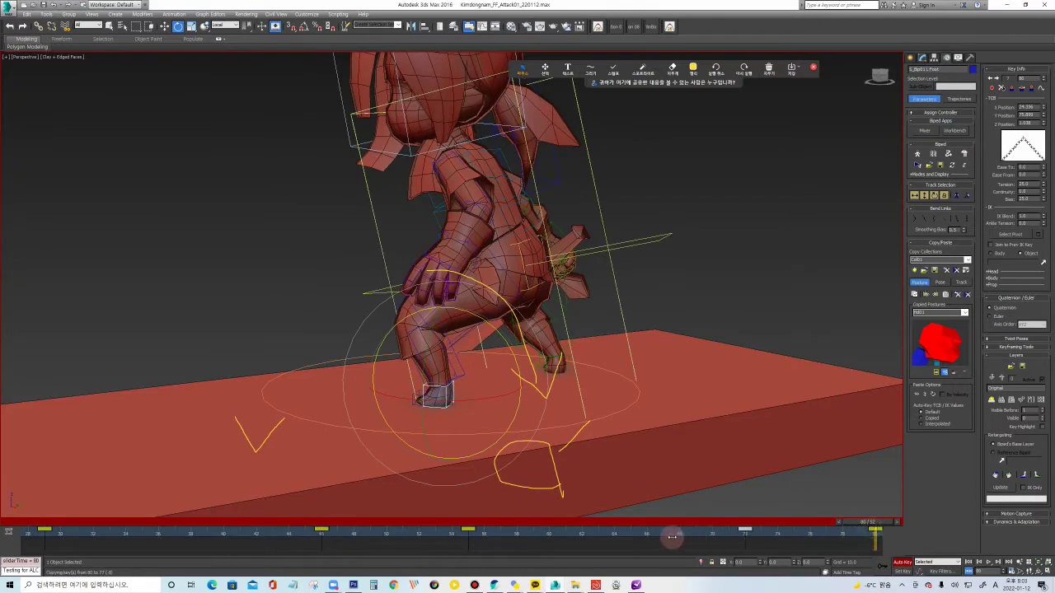
mouse_move(461, 522)
mouse_down()
mouse_move(448, 519)
mouse_move(659, 530)
mouse_up()
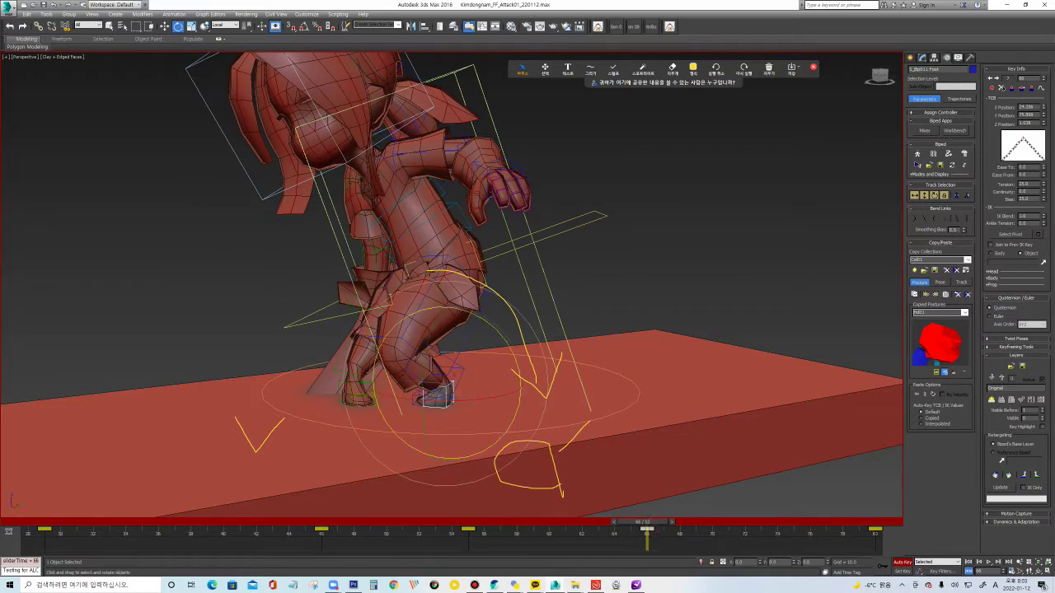
click(435, 401)
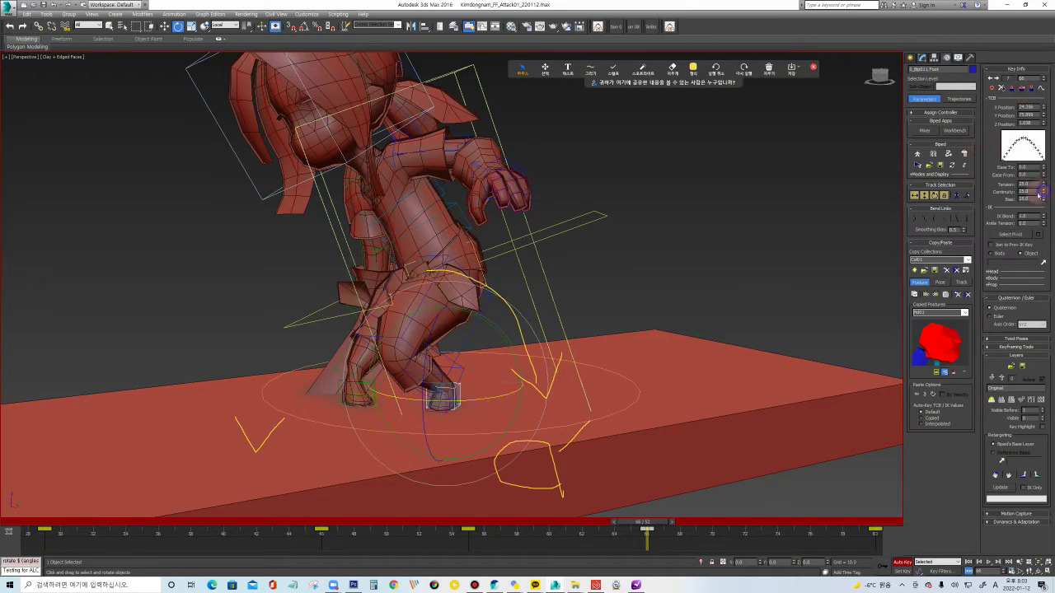
mouse_move(501, 335)
alt+middle_down()
mouse_move(504, 280)
mouse_move(468, 418)
alt+middle_up()
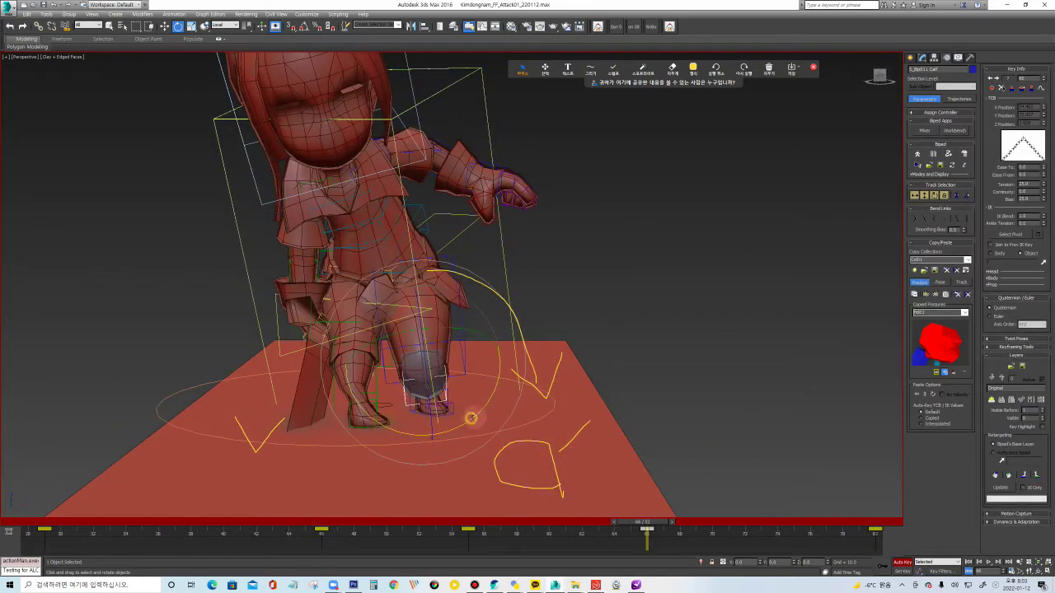
Rotate the leg into a new pose and preview it across frames 45 to 54.
drag(471, 418, 478, 387)
click(926, 196)
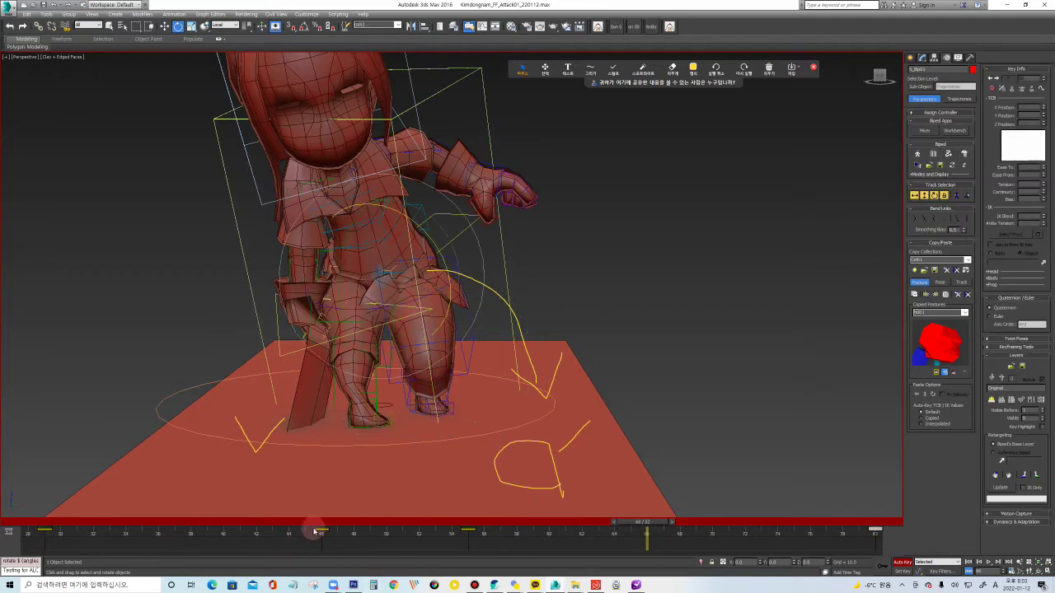
mouse_move(315, 524)
mouse_down()
mouse_move(449, 533)
mouse_move(334, 539)
mouse_move(492, 536)
mouse_move(387, 535)
mouse_move(477, 536)
mouse_up()
Tilt the upper body forward and shift the character's body lower.
key(w)
click(411, 283)
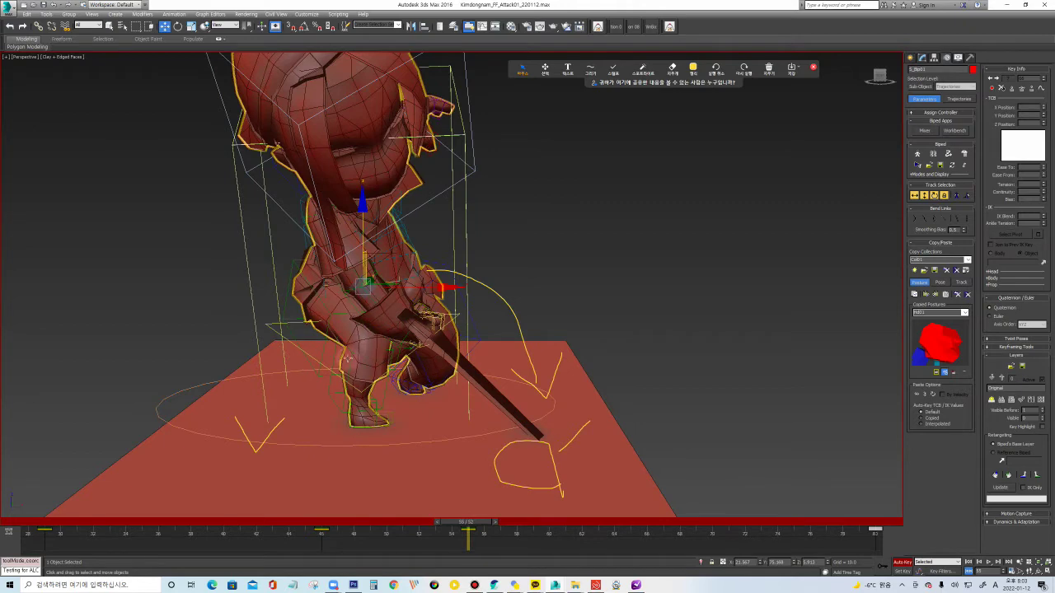
key(e)
click(399, 236)
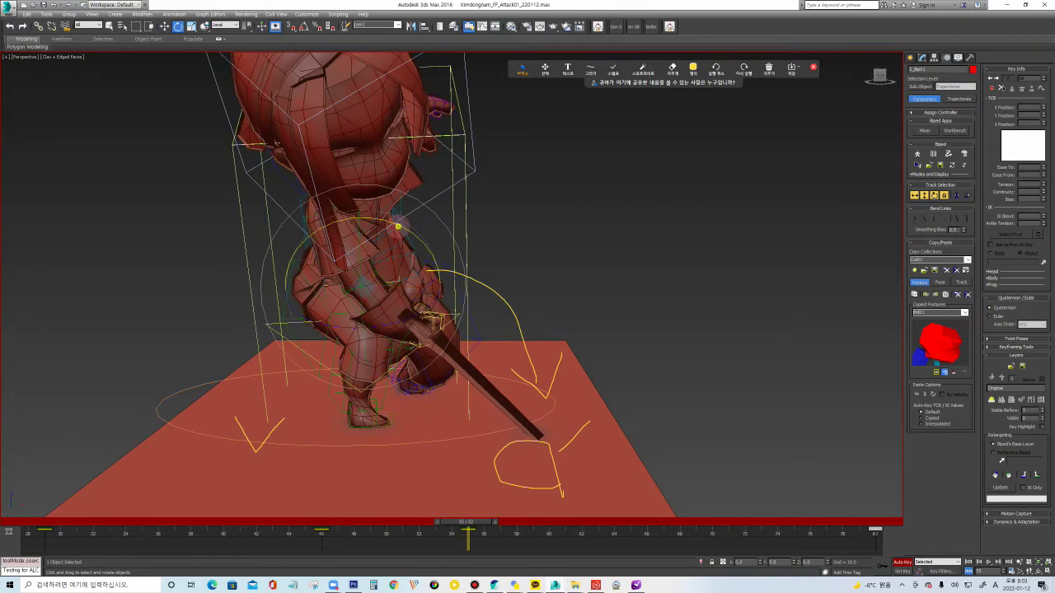
drag(398, 226, 395, 224)
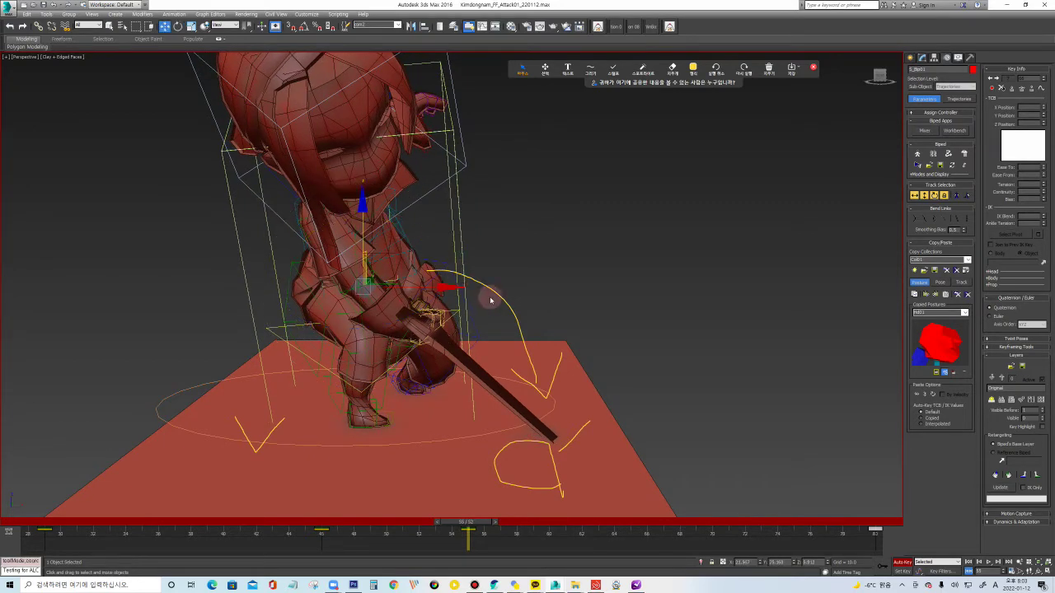
alt+middle_drag(491, 301, 430, 282)
right_click(431, 284)
click(454, 298)
mouse_move(440, 283)
mouse_down()
mouse_move(454, 290)
mouse_move(370, 403)
mouse_up()
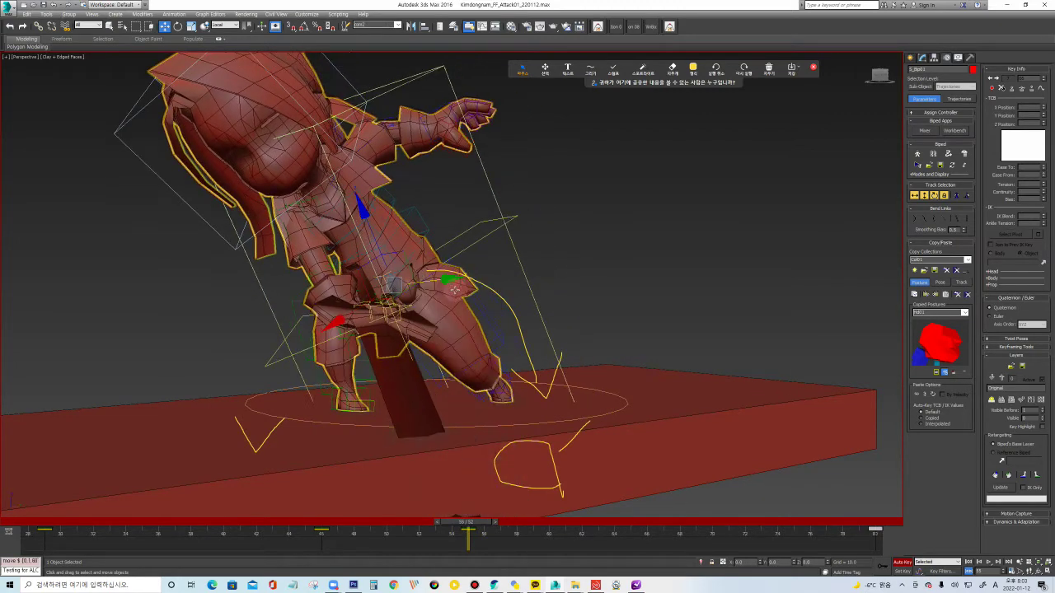
Rotate the foot bone and preview the animation, returning to frame 55.
click(370, 390)
key(e)
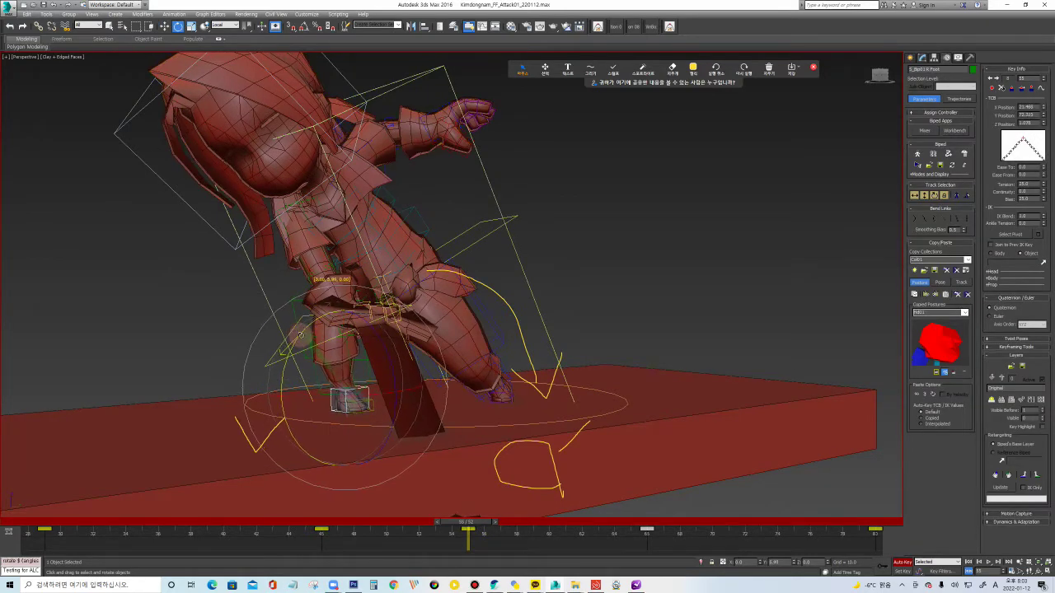
drag(326, 527, 645, 522)
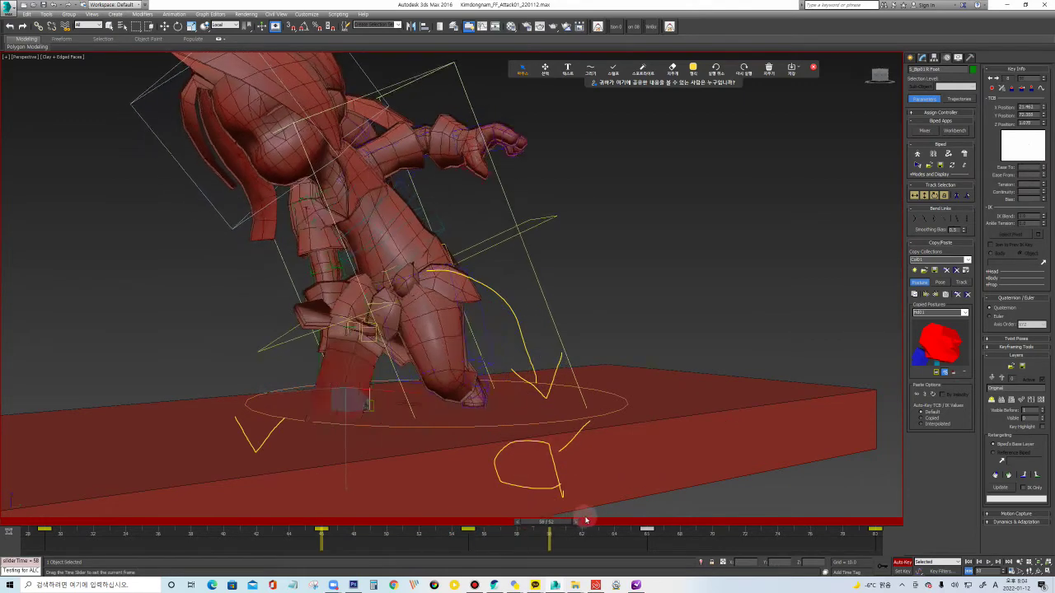
Move the COM left and slightly up in world coordinates, then rotate the body upright.
click(925, 197)
alt+middle_drag(601, 285, 584, 366)
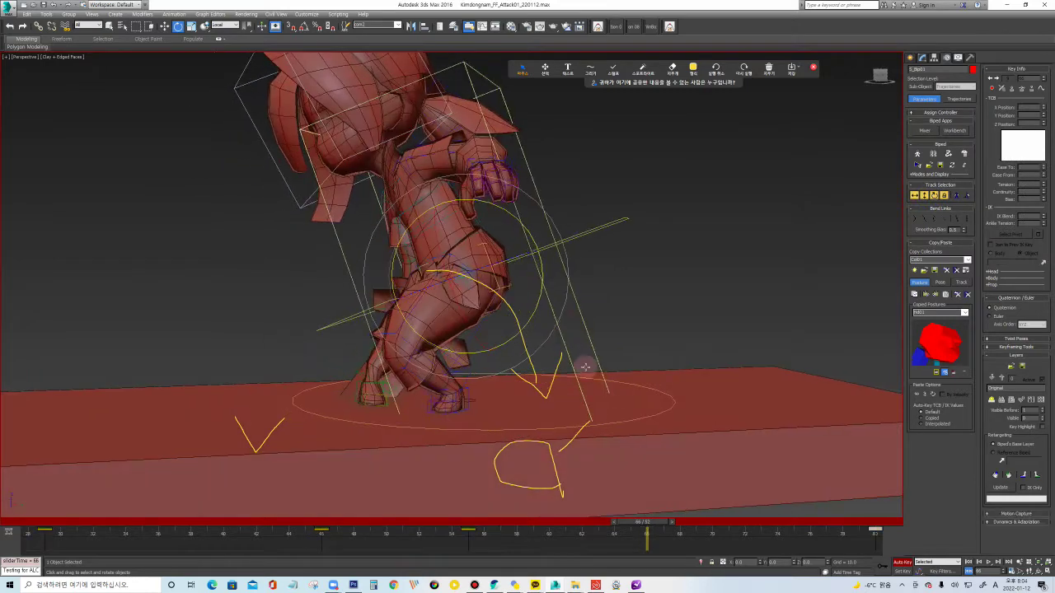
key(w)
right_click(517, 234)
click(530, 222)
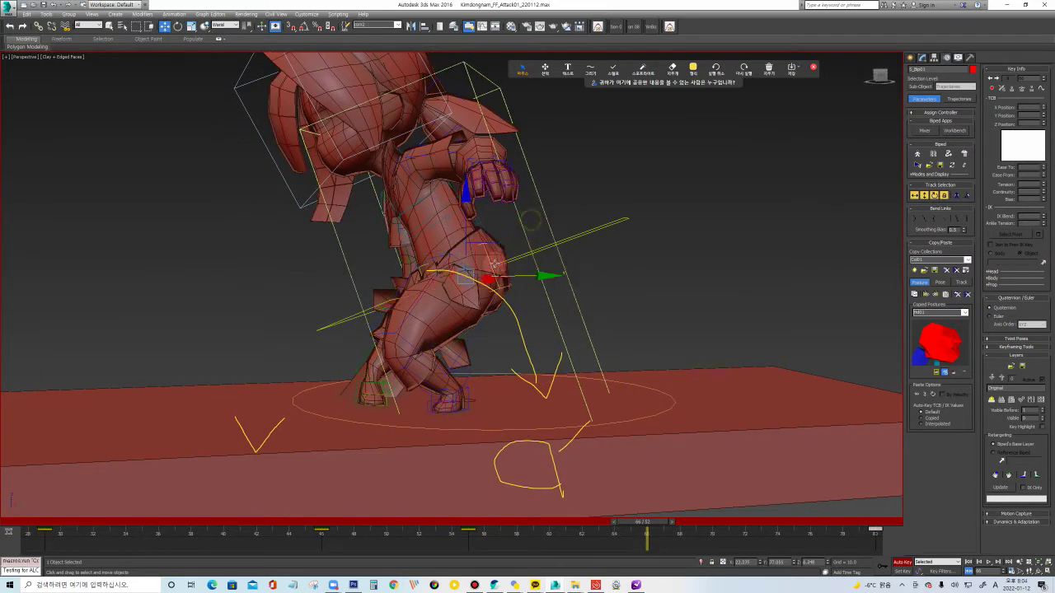
drag(504, 248, 451, 246)
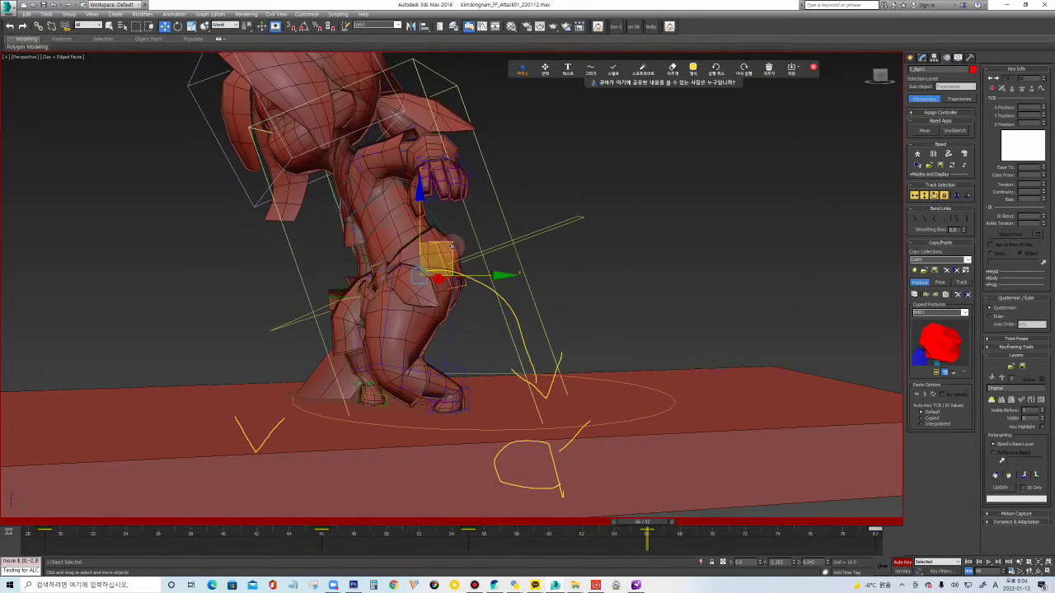
alt+middle_drag(513, 253, 428, 404)
key(e)
drag(419, 229, 375, 372)
click(375, 371)
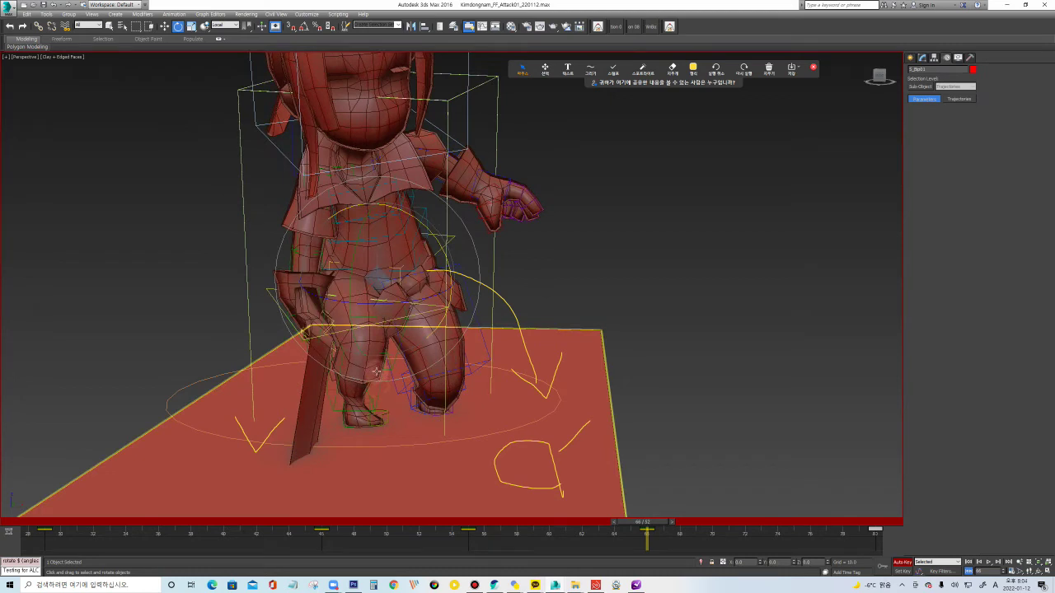
Shift the Bip COM slightly right and preview the pose through the frames.
click(381, 382)
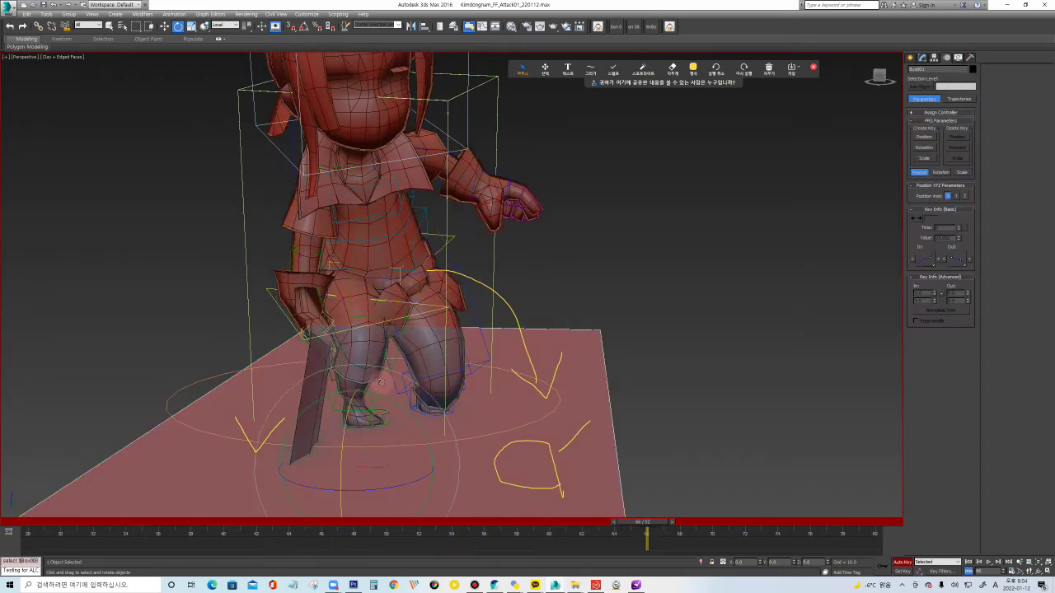
click(618, 132)
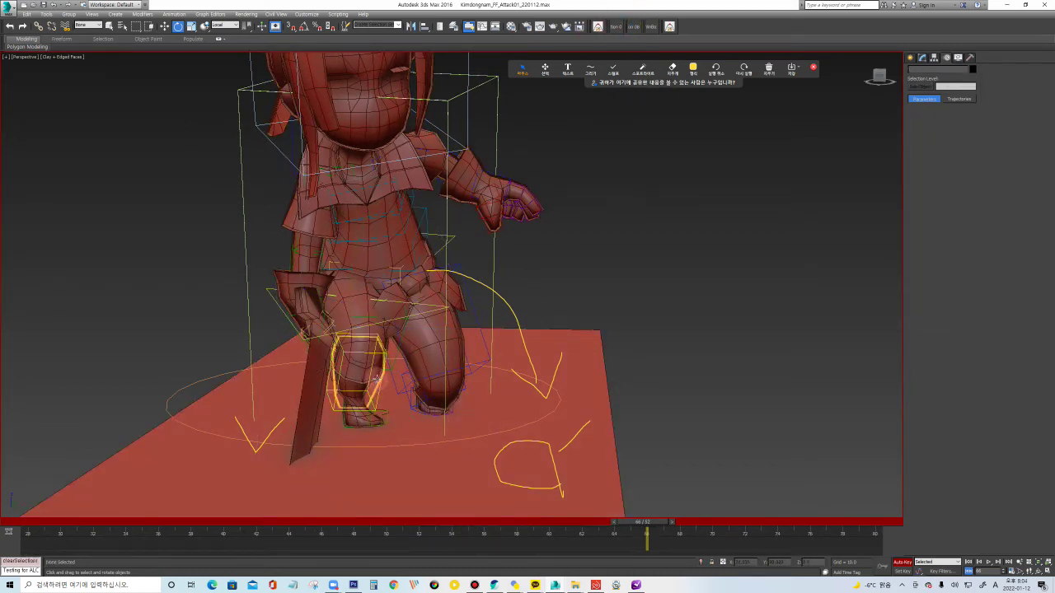
click(364, 384)
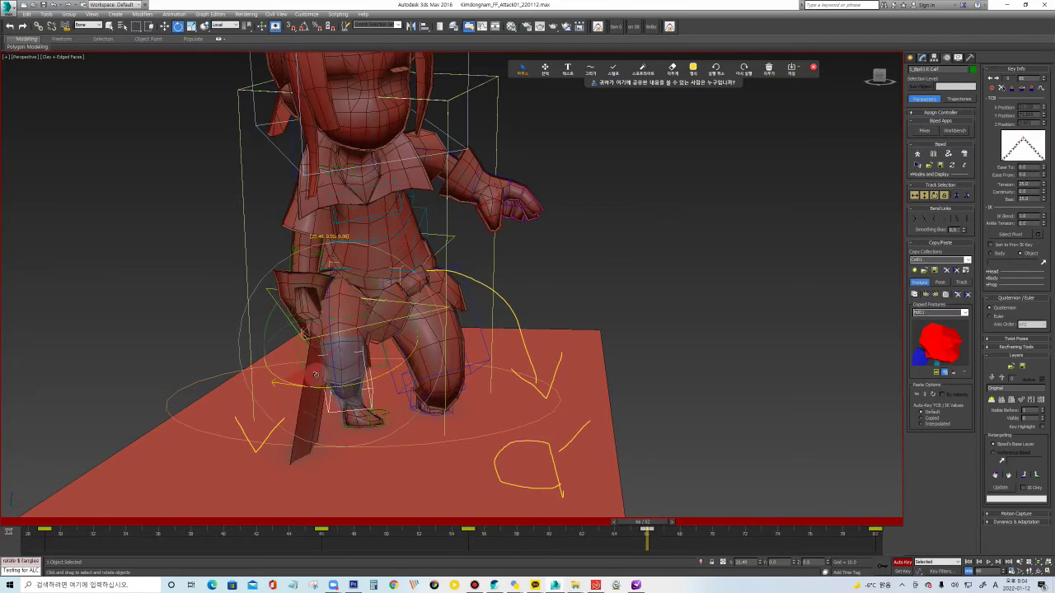
click(926, 196)
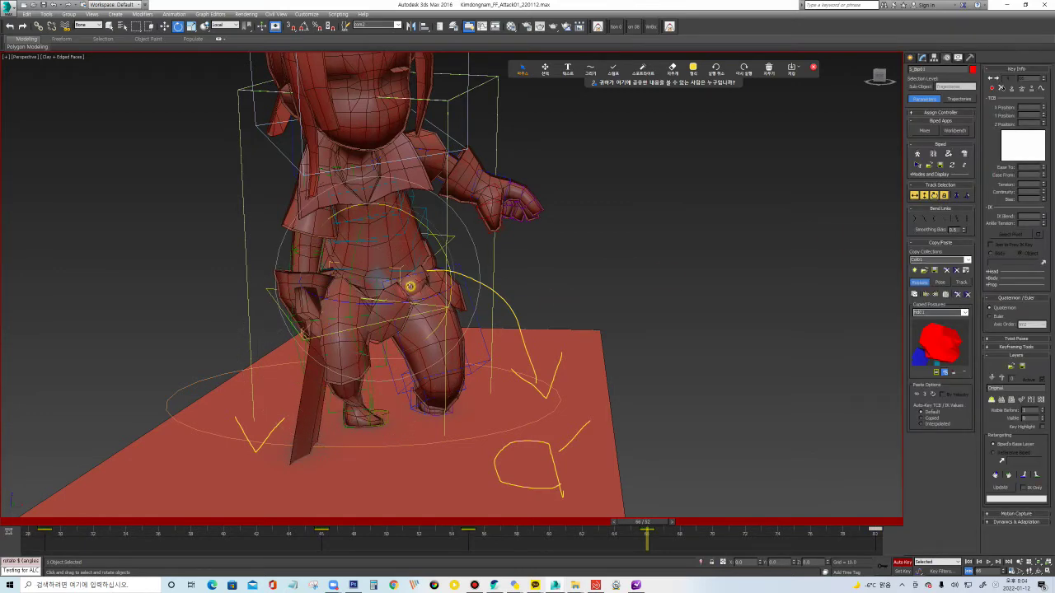
key(w)
drag(406, 244, 435, 241)
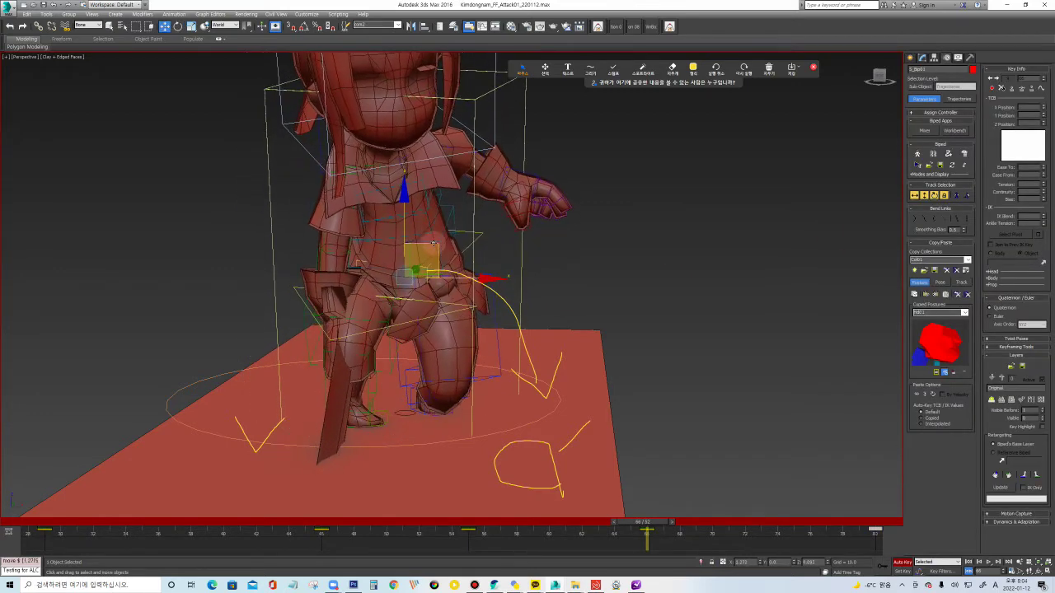
mouse_move(479, 520)
mouse_down()
mouse_move(579, 540)
mouse_move(631, 537)
mouse_move(370, 541)
mouse_move(649, 534)
mouse_up()
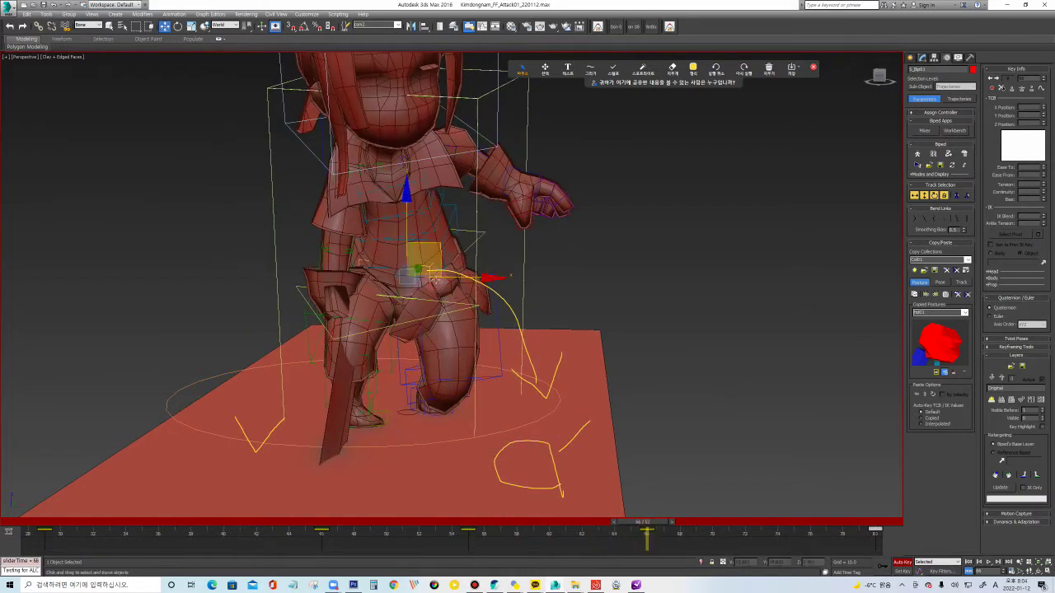
Raise the COM so the kneeling pose sits higher, check it, and play the attack.
drag(436, 244, 432, 223)
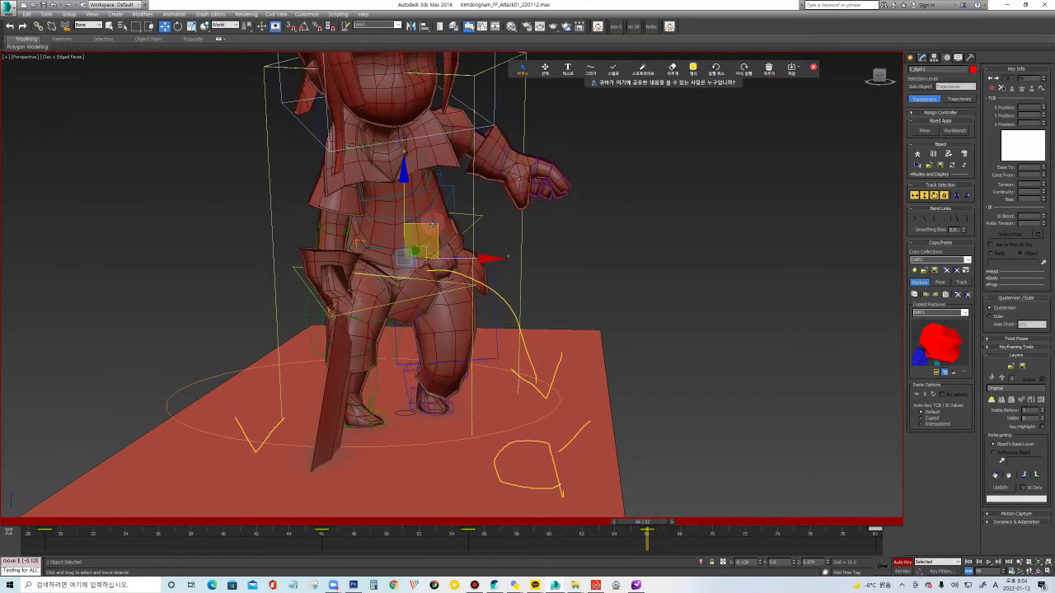
mouse_move(462, 529)
mouse_down()
mouse_move(784, 514)
mouse_move(944, 535)
mouse_up()
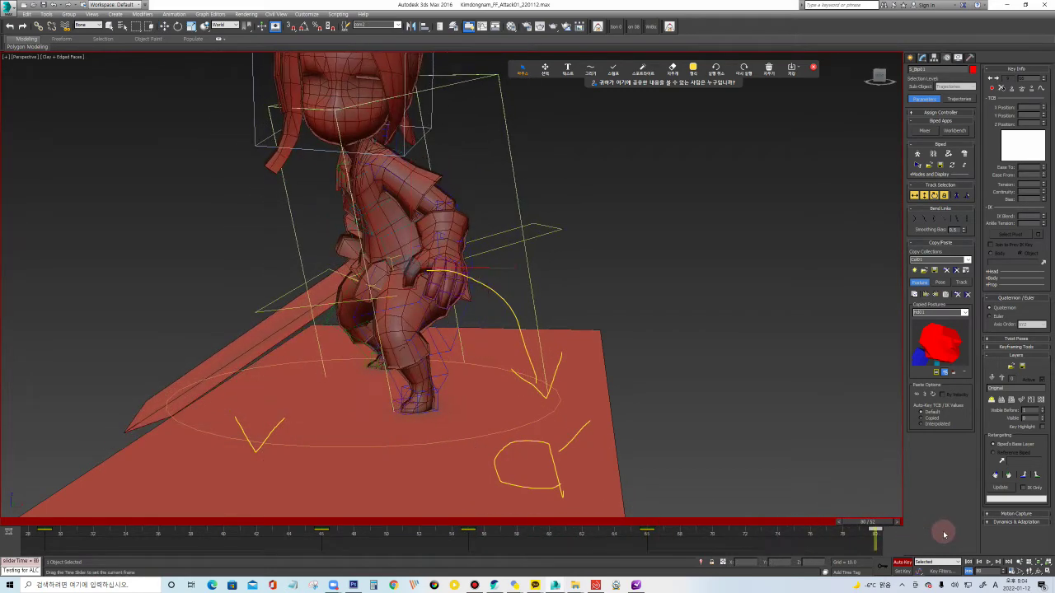
alt+middle_drag(746, 354, 762, 348)
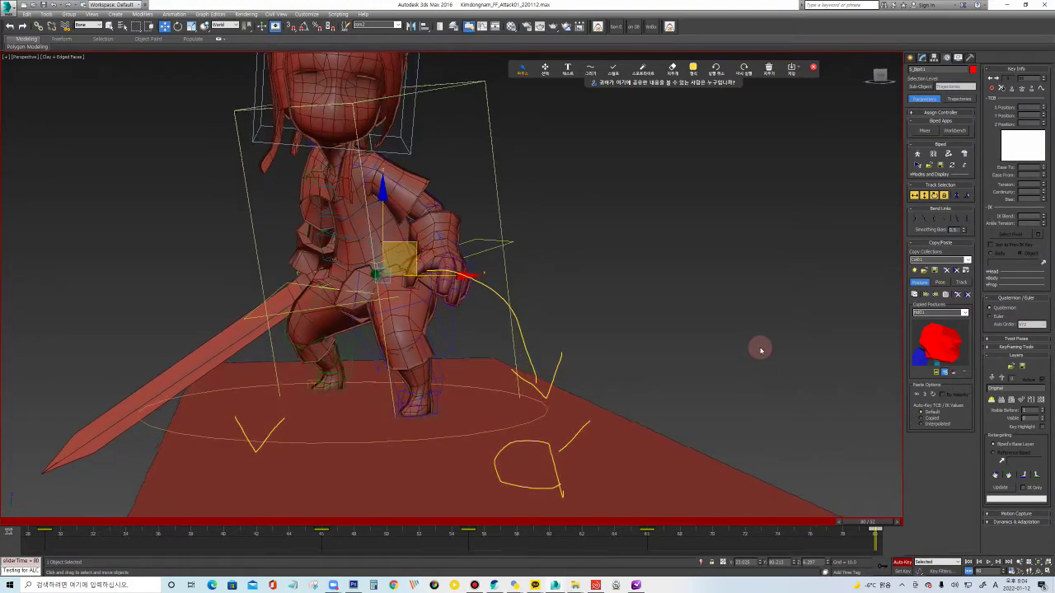
key(/)
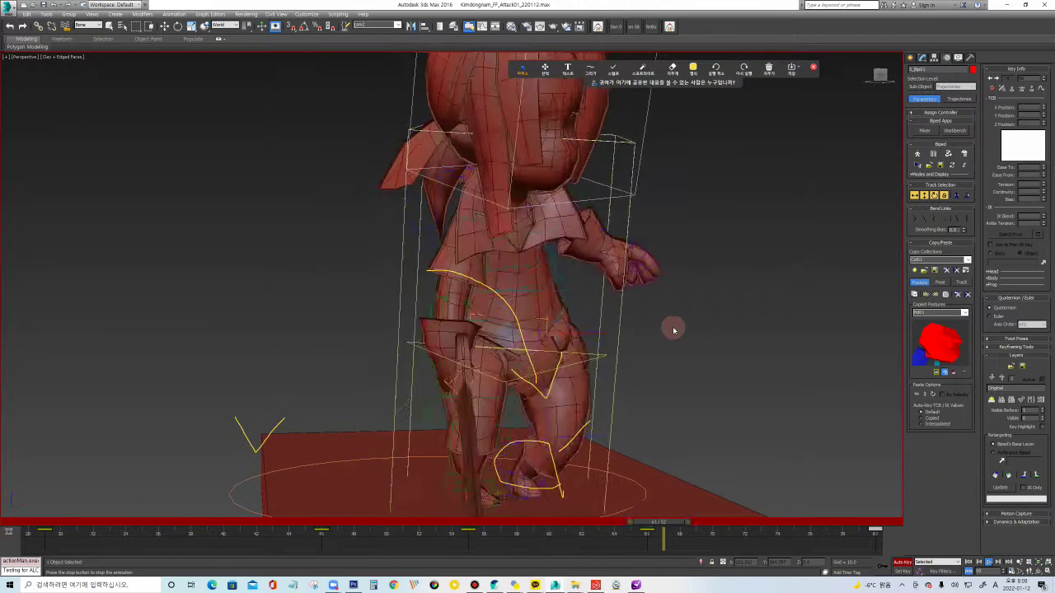
Stop playback at frame 80 and select all biped bones with Ctrl+A.
scroll(680, 323, down, 3)
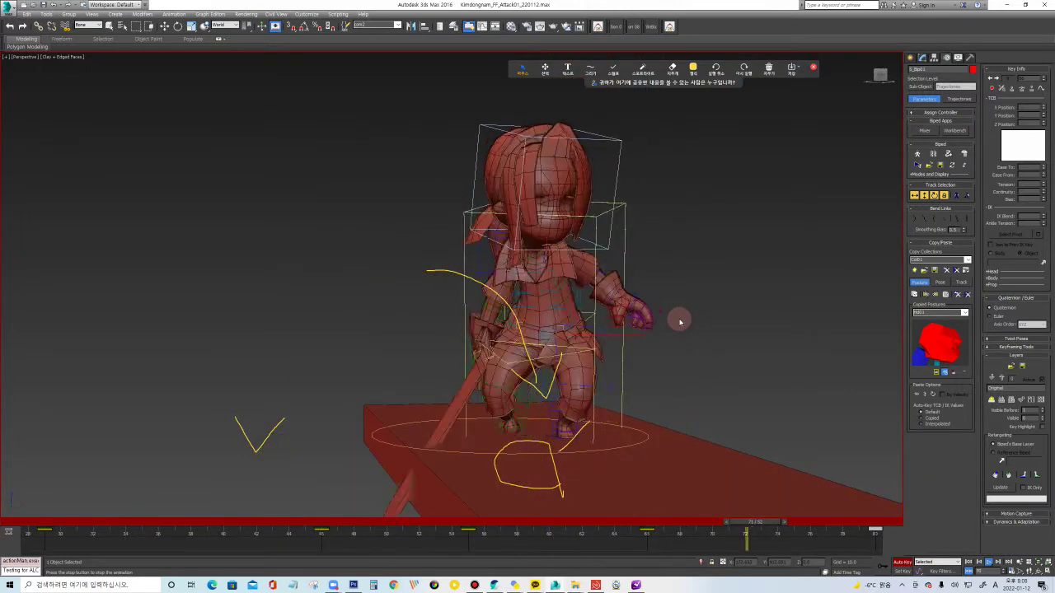
drag(857, 525, 874, 525)
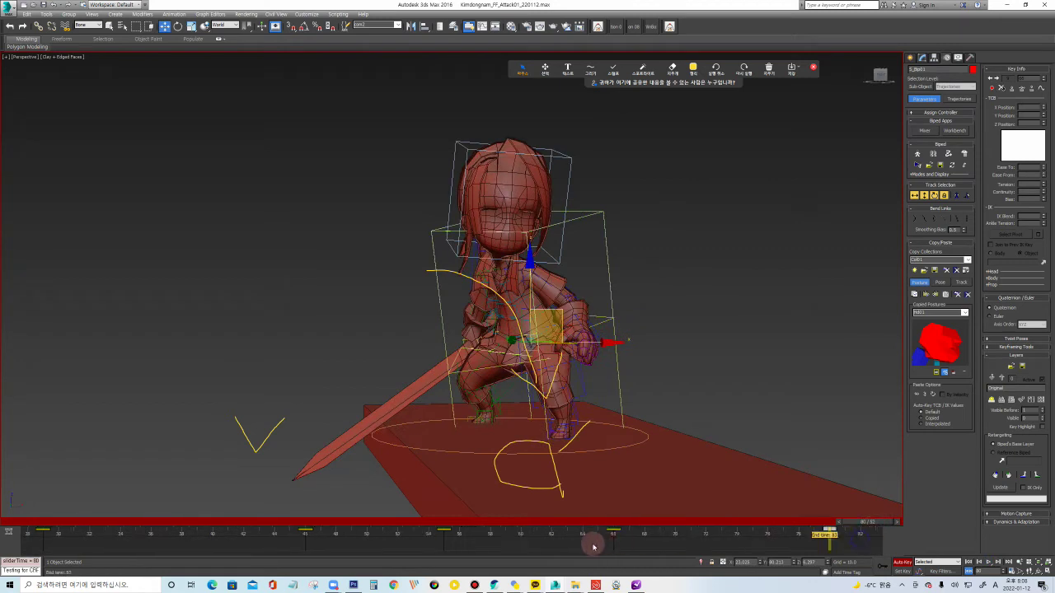
right_click(675, 395)
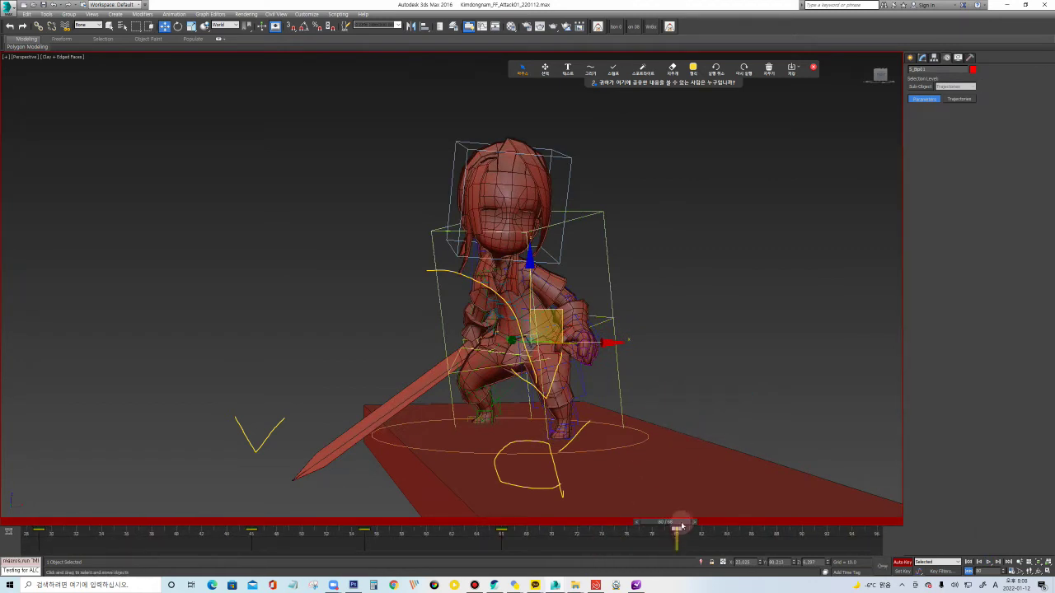
key(ctrl+a)
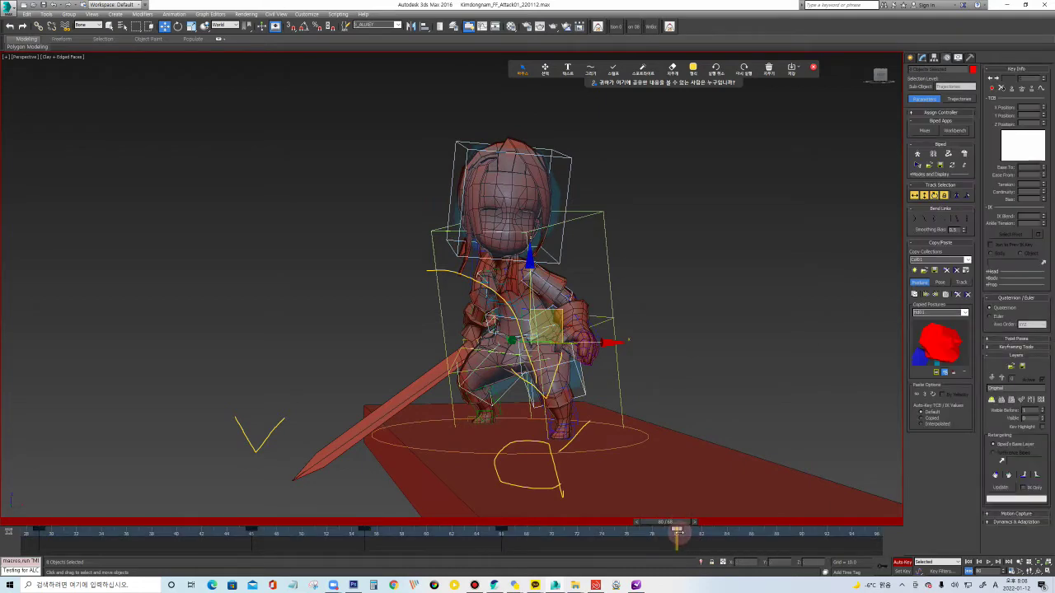
Extend the time range to start at frame 0, play from there, and scrub frames 50 to 63.
key(slash)
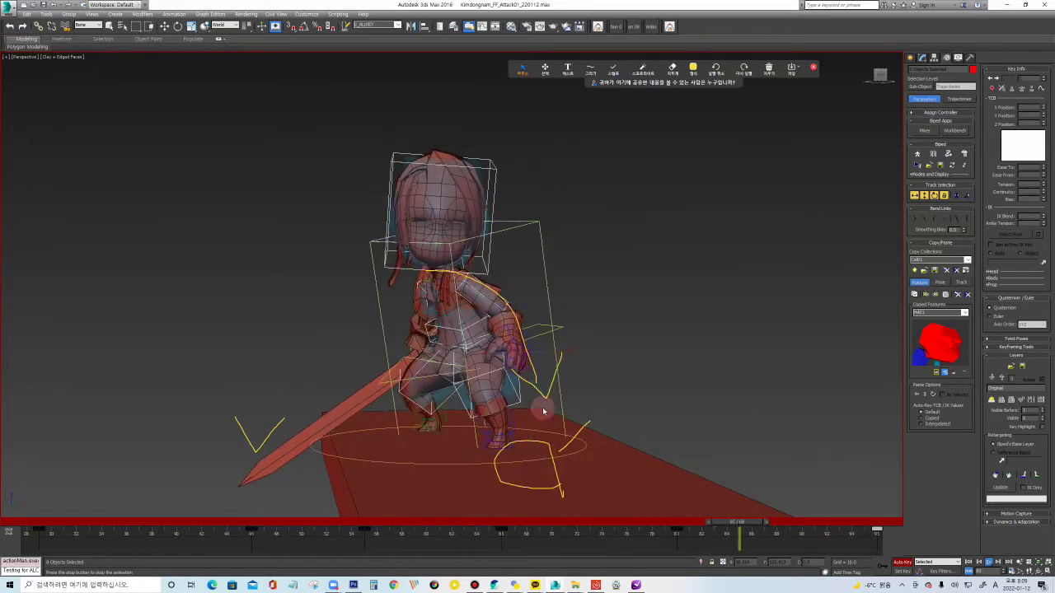
key(w)
ctrl+alt+drag(208, 542, 86, 547)
click(27, 527)
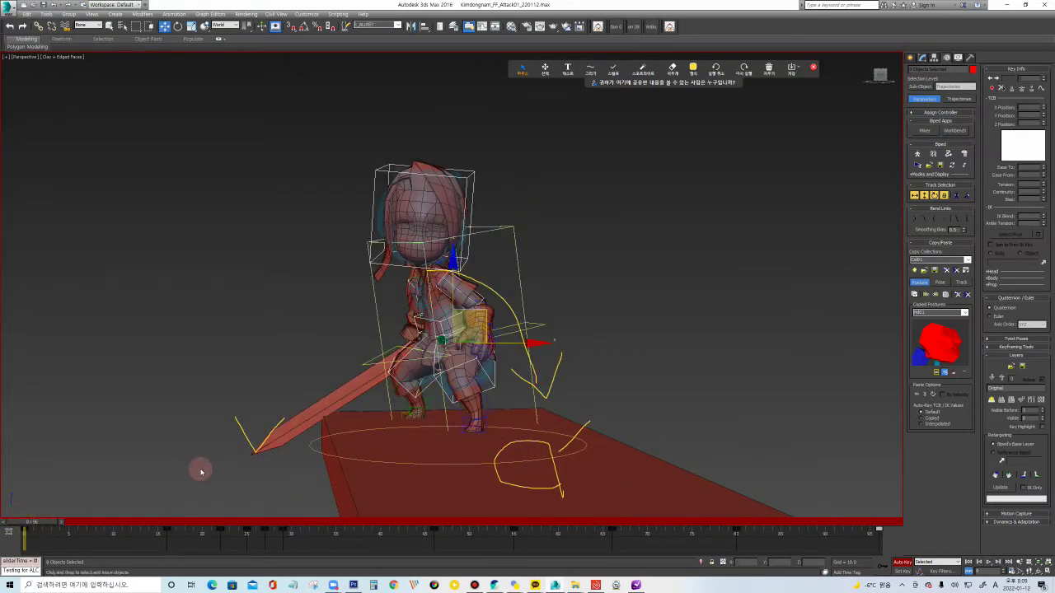
key(/)
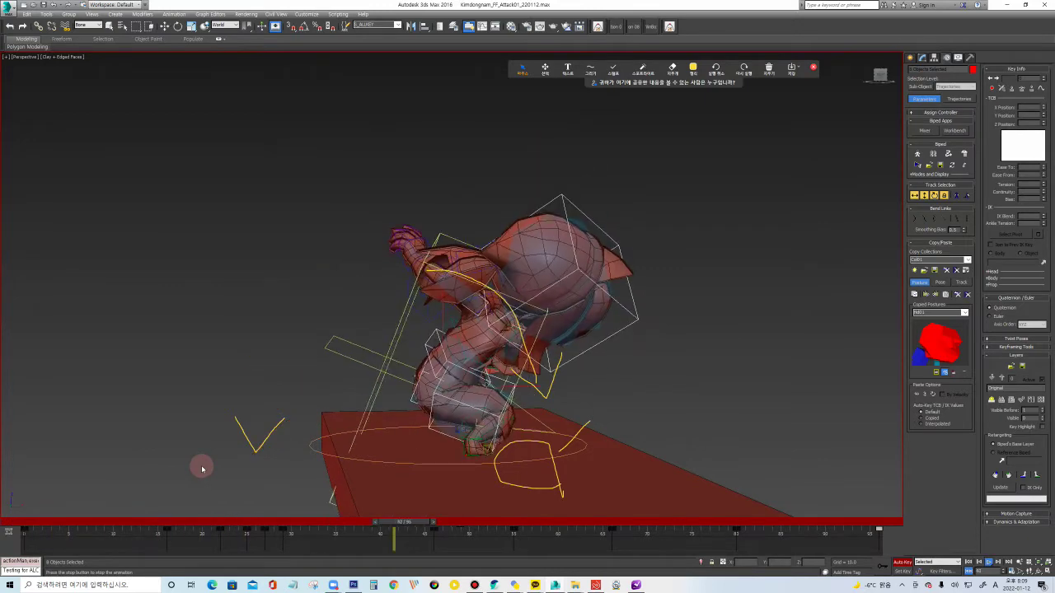
alt+middle_drag(201, 468, 591, 325)
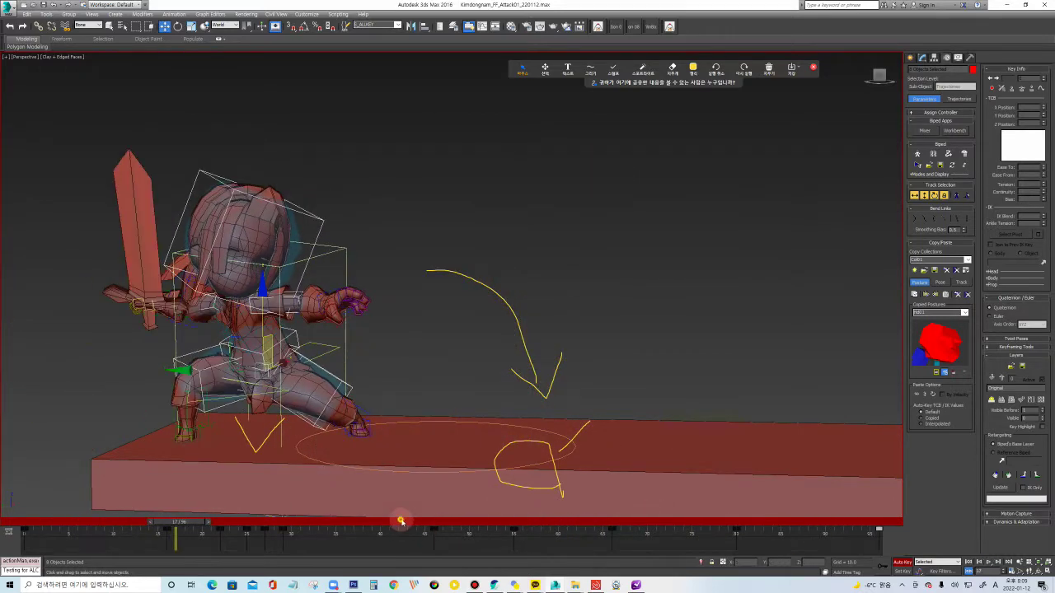
drag(505, 529, 620, 524)
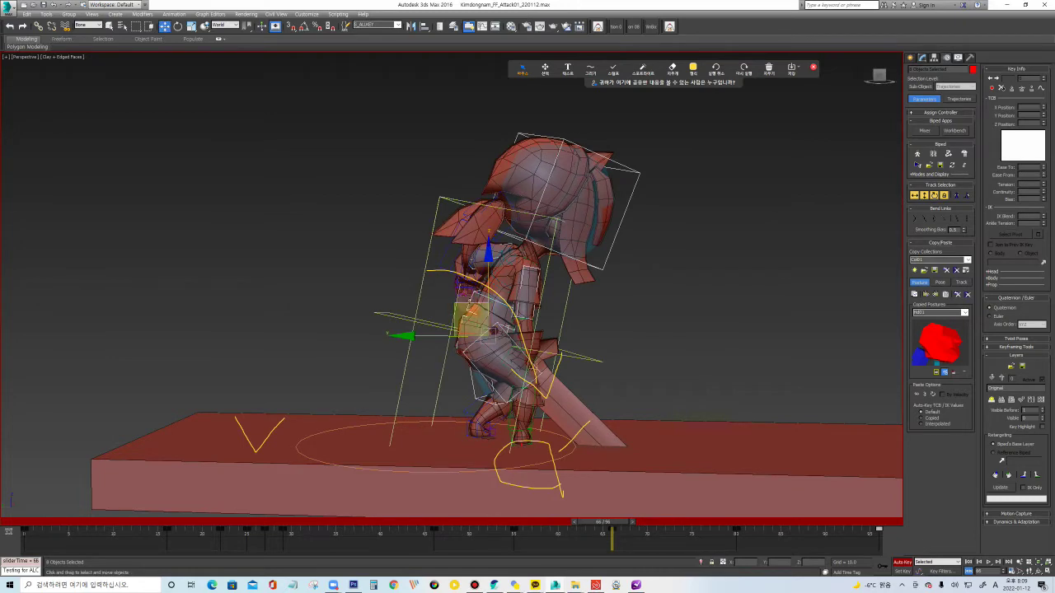
Scrub the swing between frames 45 and 64, select all biped bones, and settle near frame 54.
click(493, 247)
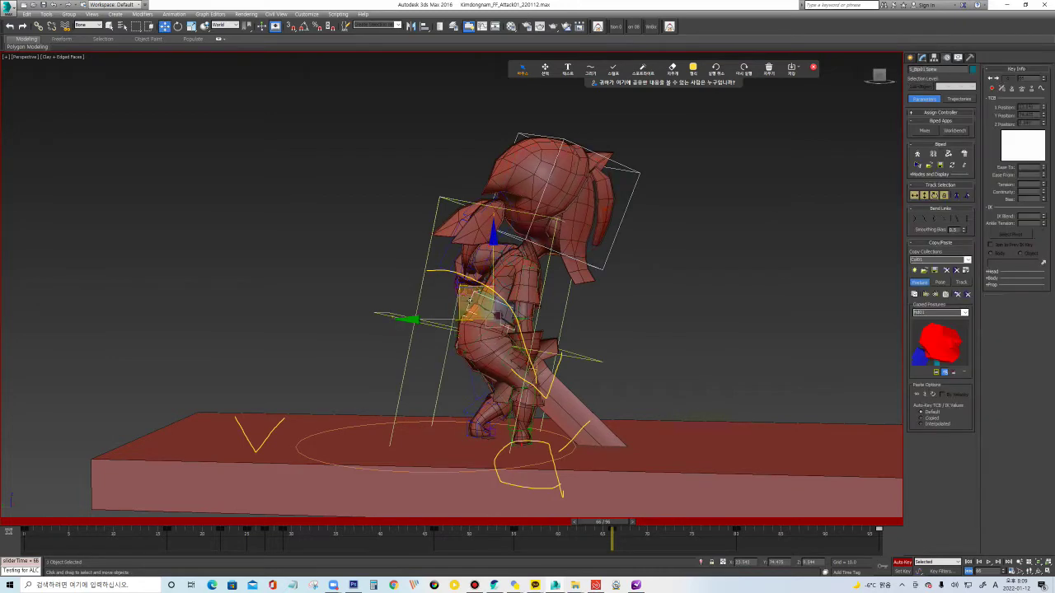
click(437, 525)
drag(462, 528, 598, 528)
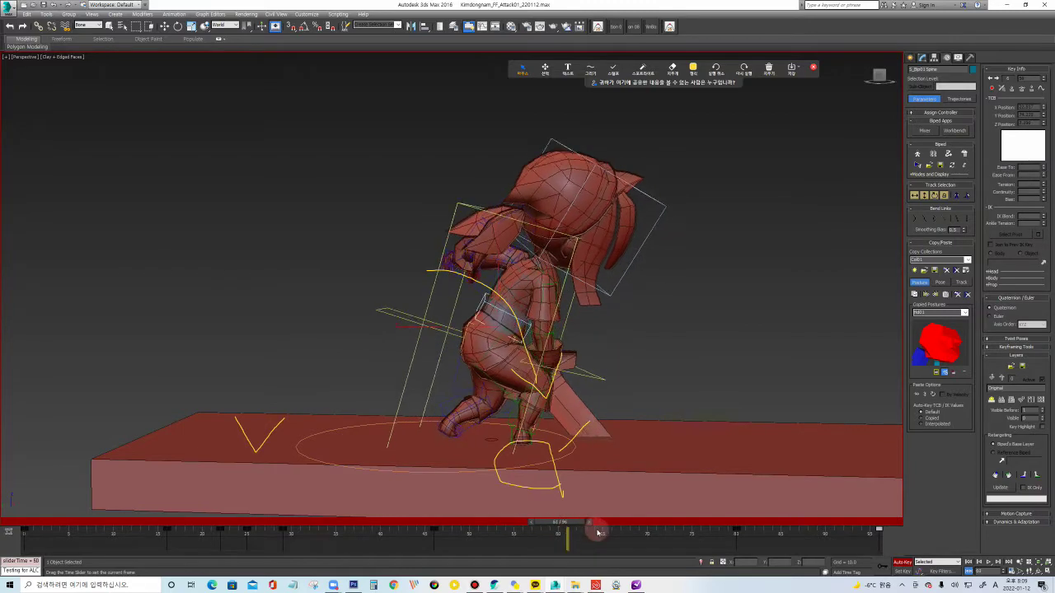
key(w)
drag(673, 378, 673, 381)
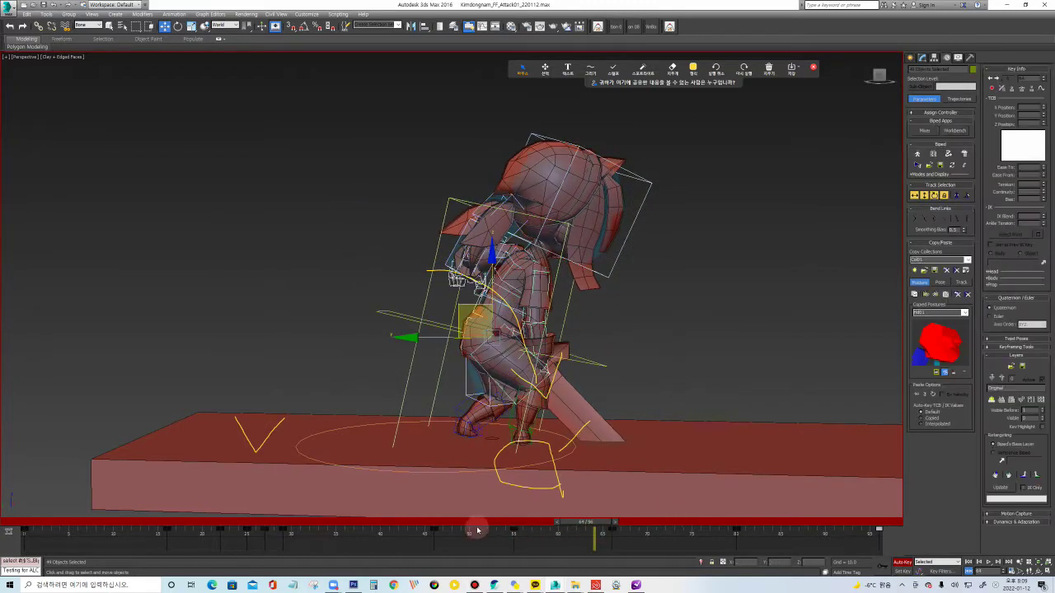
drag(477, 530, 617, 536)
drag(429, 534, 516, 535)
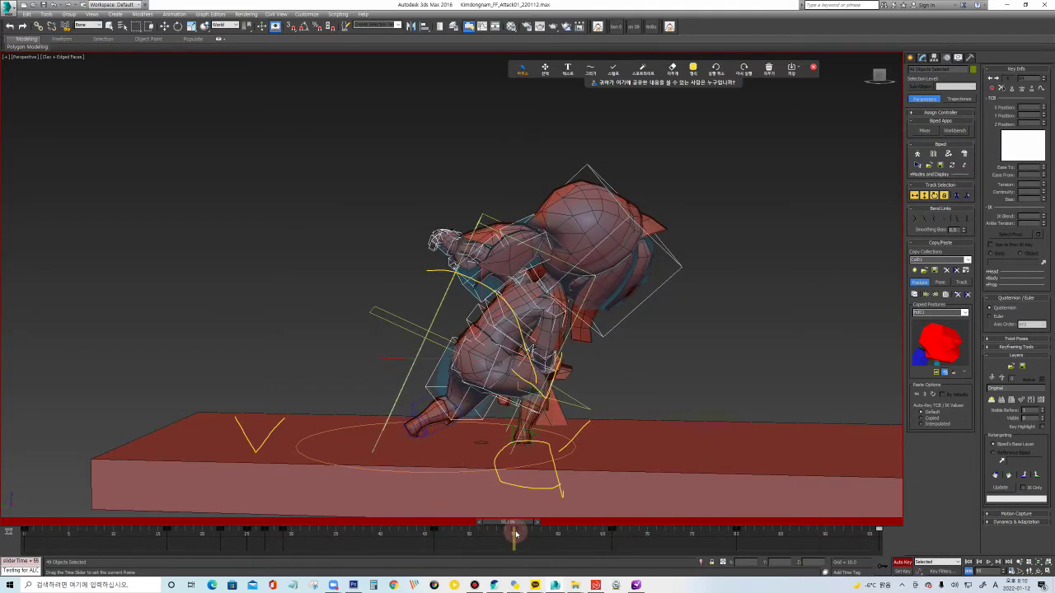
From a front view, tilt the head back and rotate the spine to re-pose the upper body.
click(693, 246)
alt+middle_drag(692, 245, 588, 278)
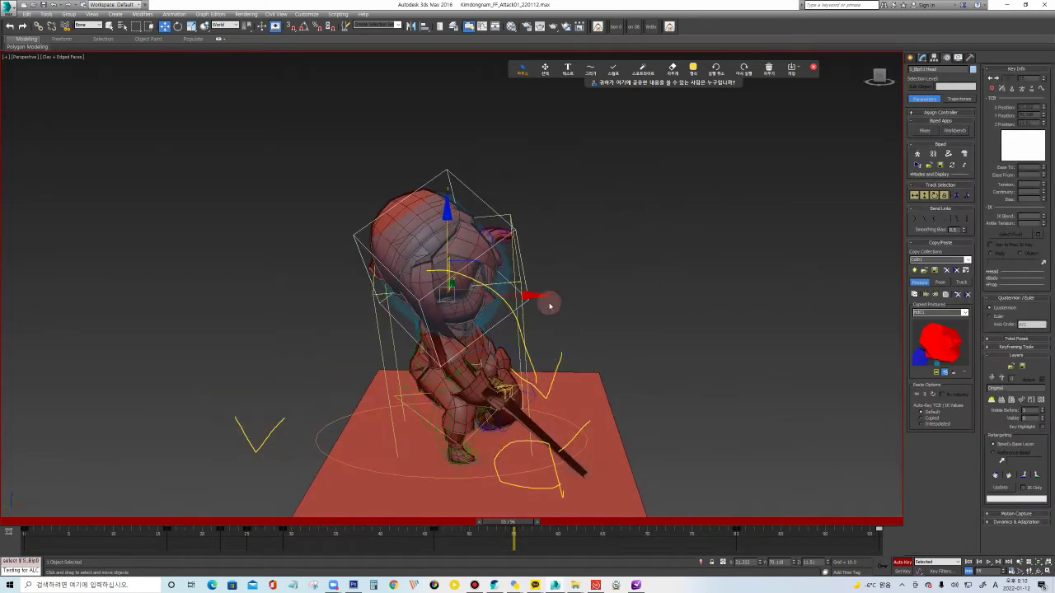
drag(456, 328, 478, 325)
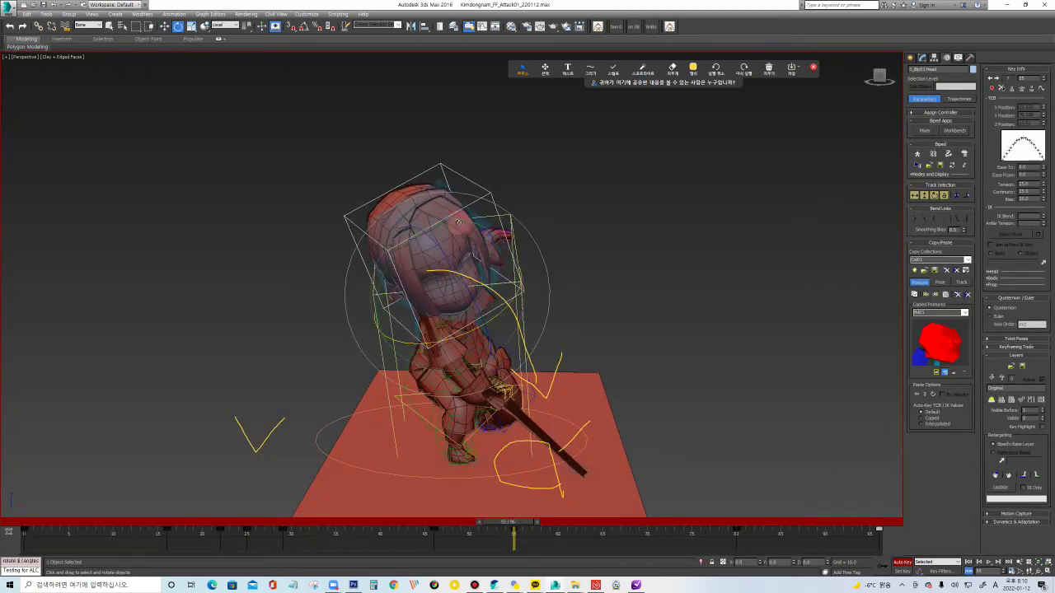
click(478, 328)
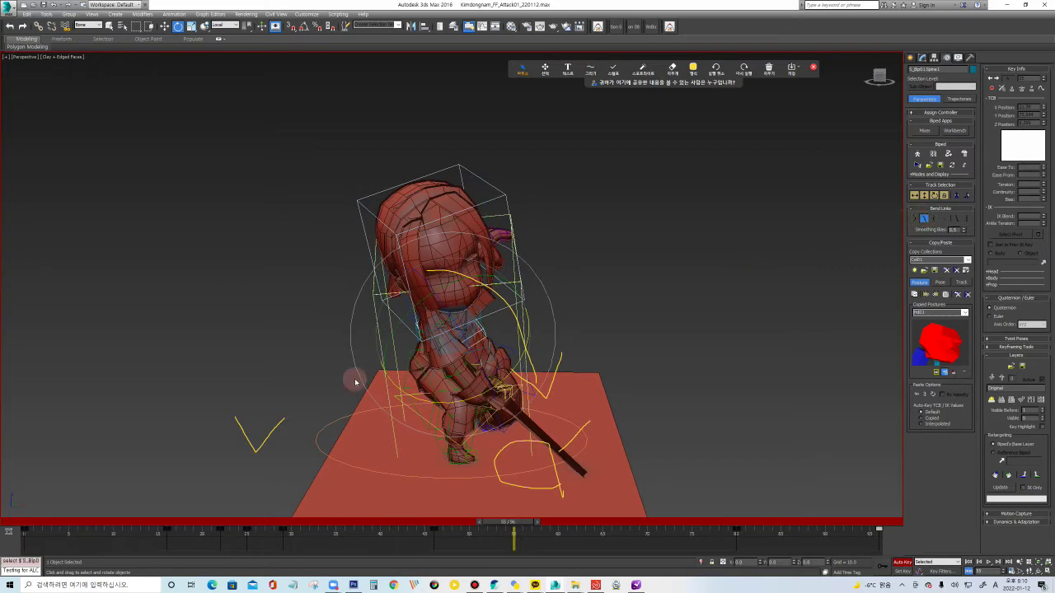
drag(430, 338, 461, 334)
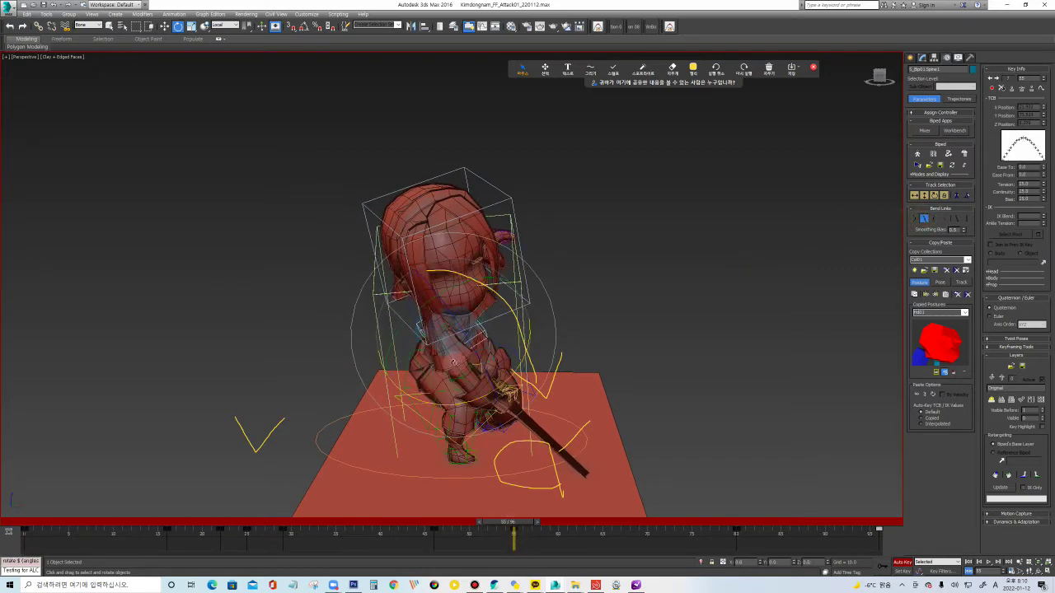
At frame 55, rotate the sword forearm so the blade swings out pointing up-right.
click(462, 356)
drag(425, 525, 515, 532)
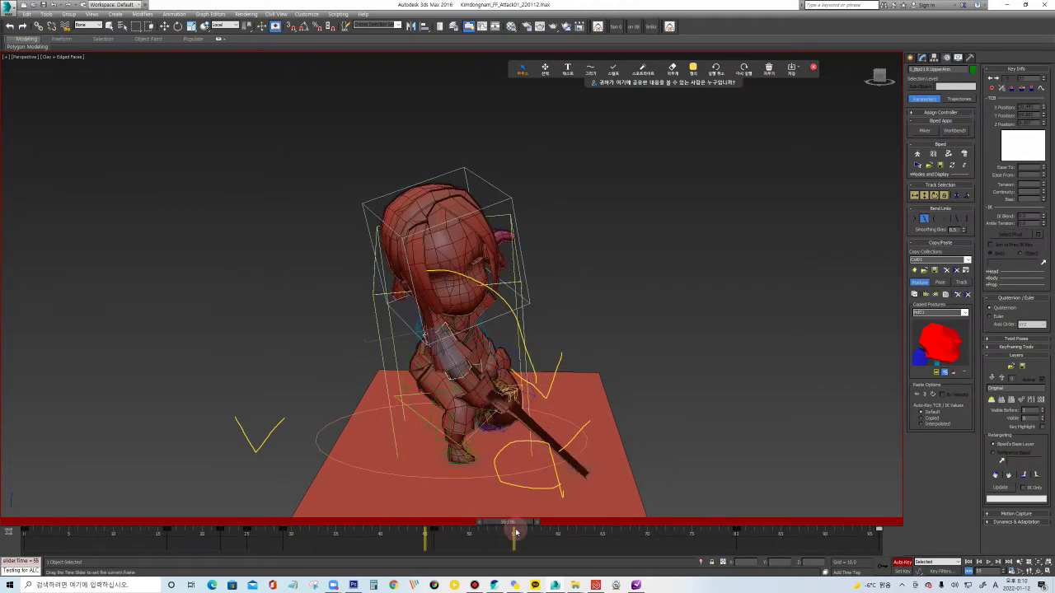
click(470, 350)
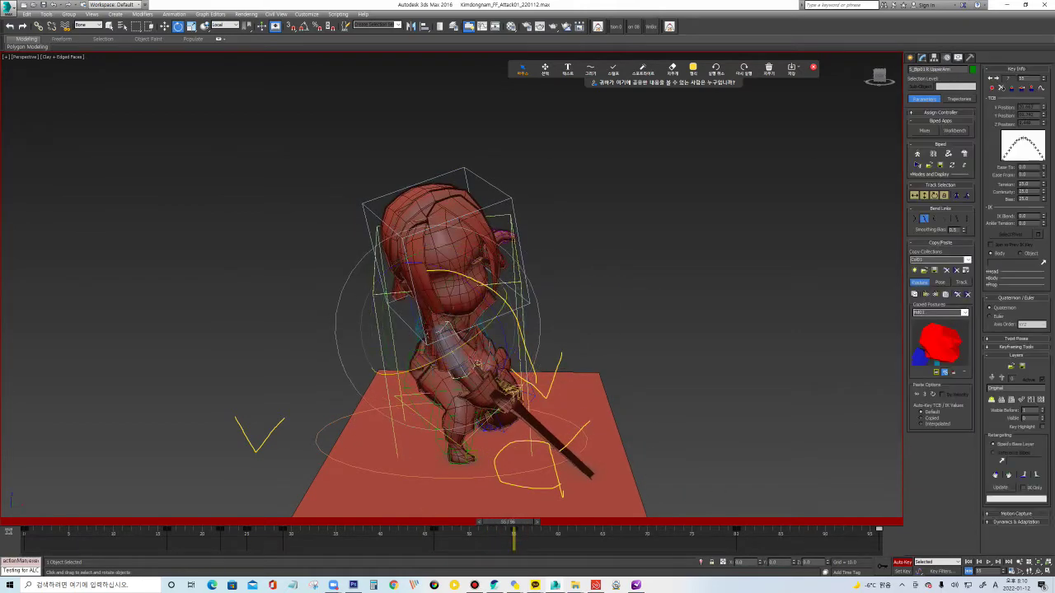
mouse_move(474, 347)
mouse_down()
mouse_move(478, 335)
mouse_move(521, 377)
mouse_up()
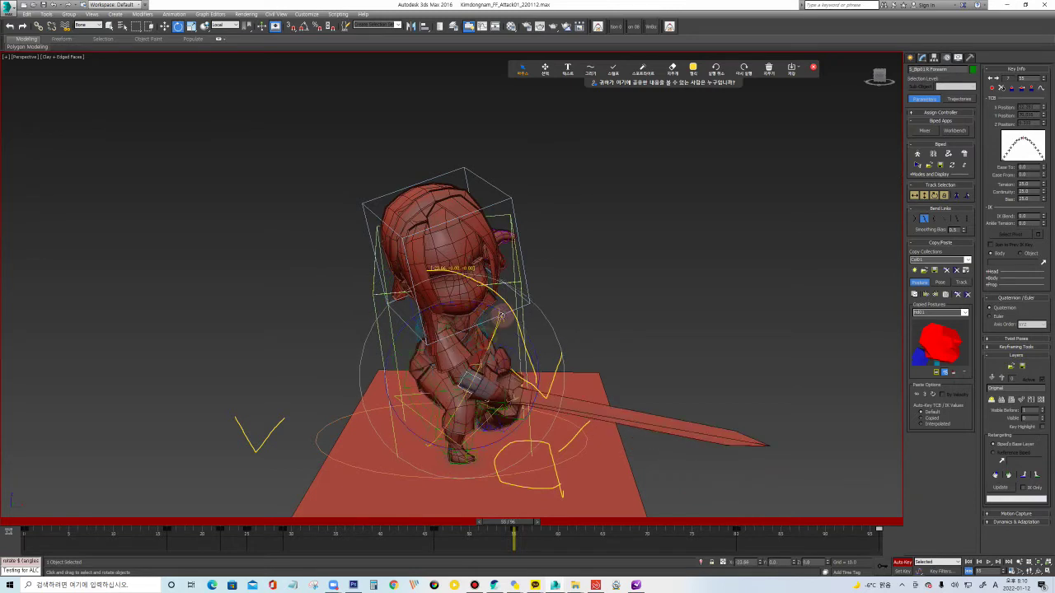
mouse_move(521, 377)
mouse_down()
mouse_move(522, 387)
mouse_move(526, 324)
mouse_up()
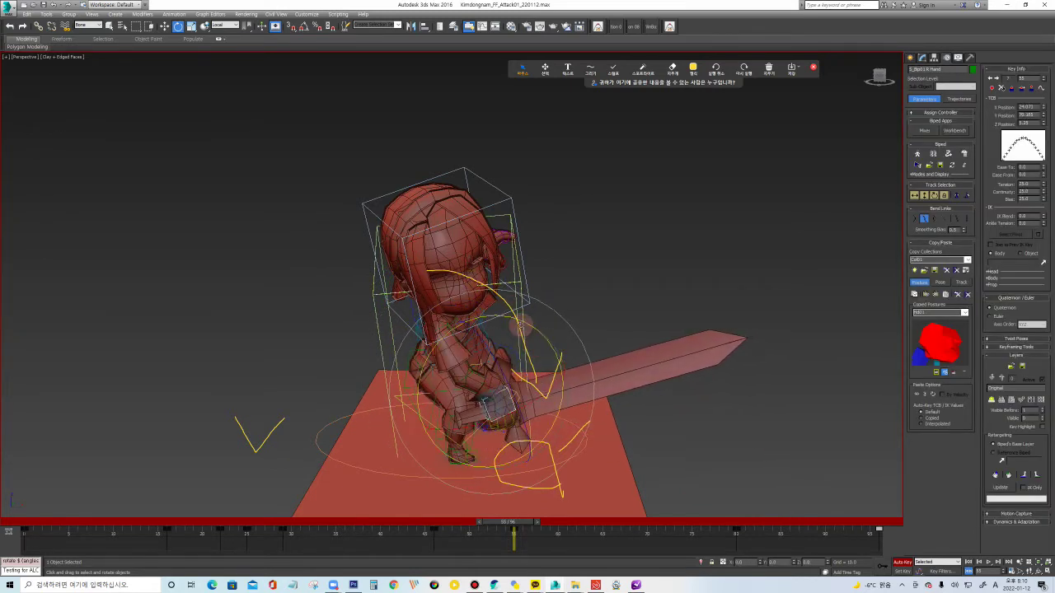
drag(514, 524, 618, 525)
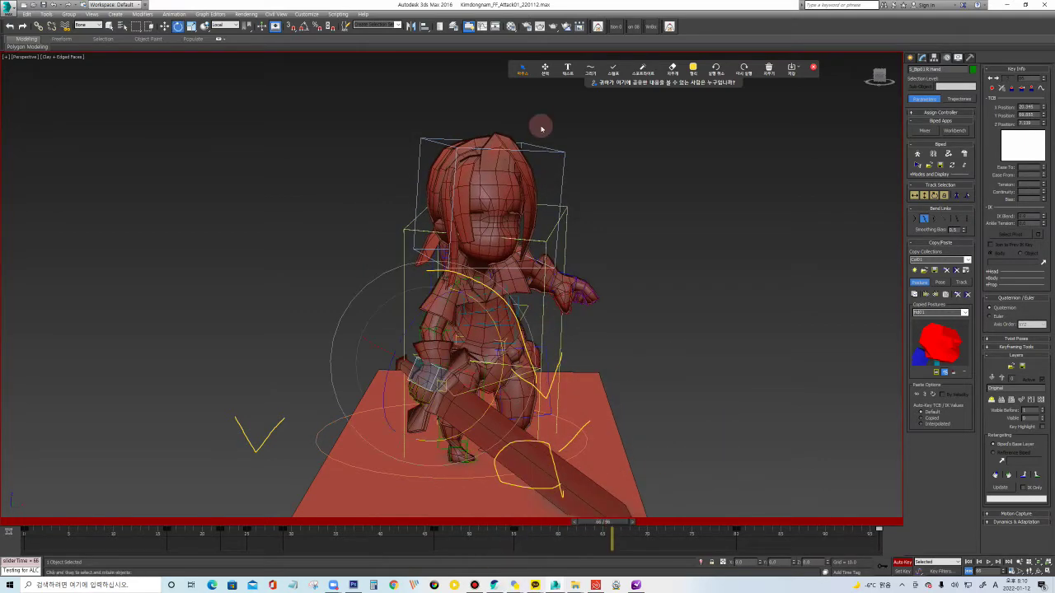
At frame 68, turn the head forward and straighten the spine upright.
click(528, 243)
drag(513, 242, 513, 253)
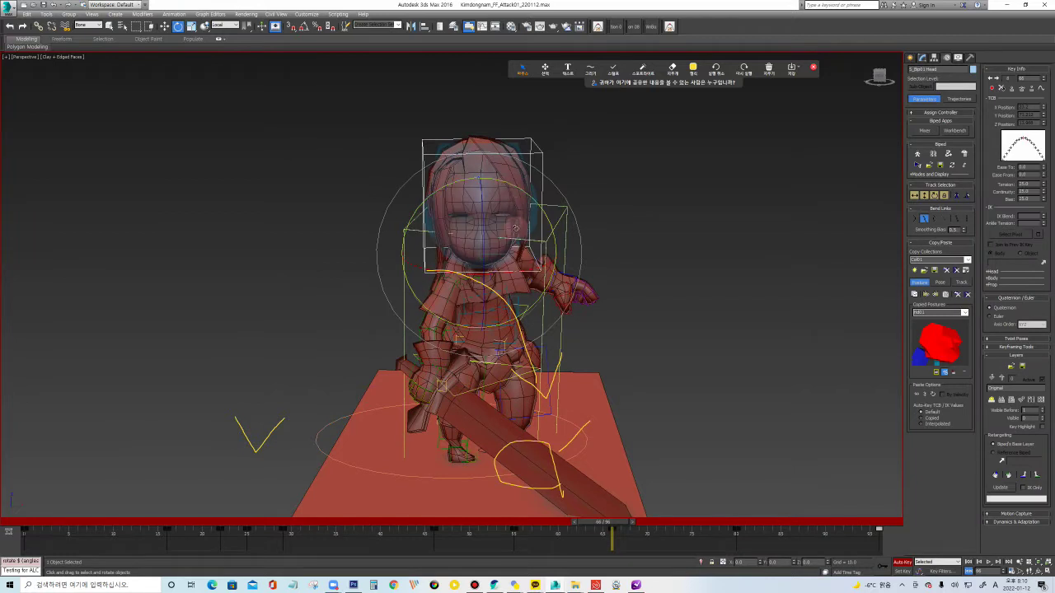
drag(503, 181, 507, 161)
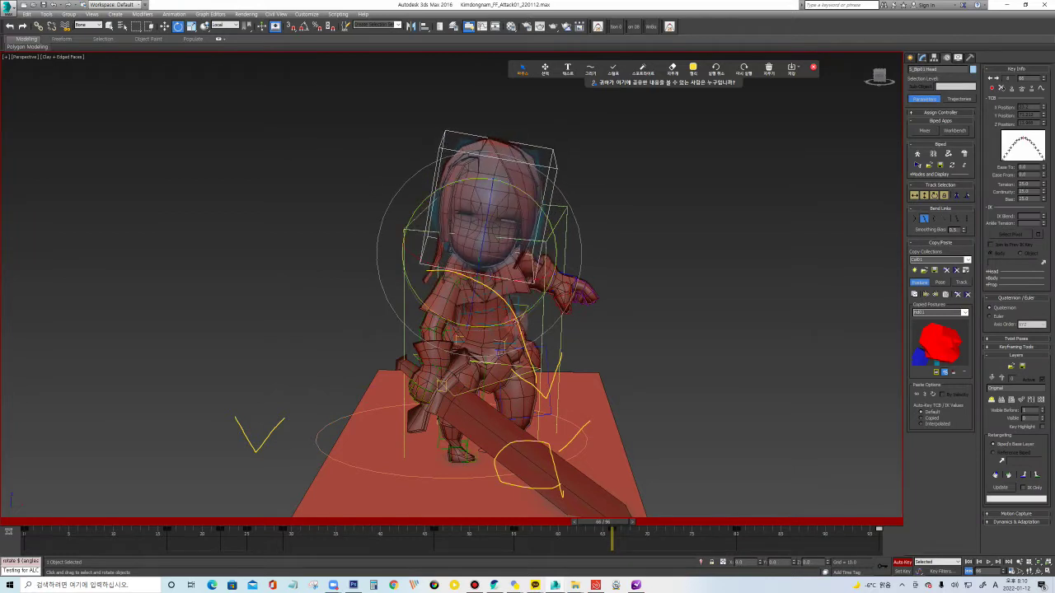
click(505, 318)
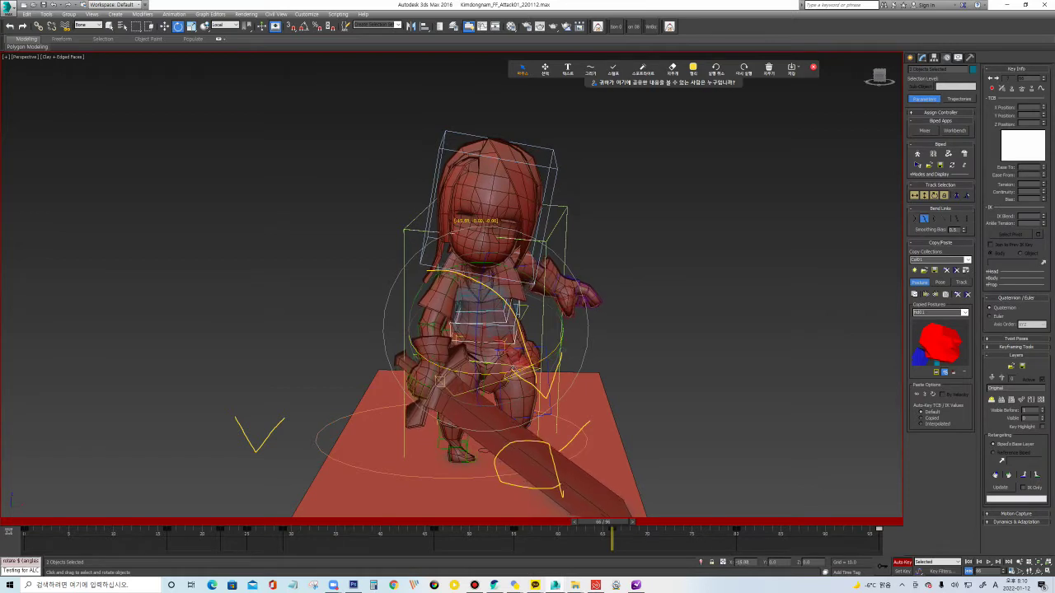
drag(455, 335, 474, 272)
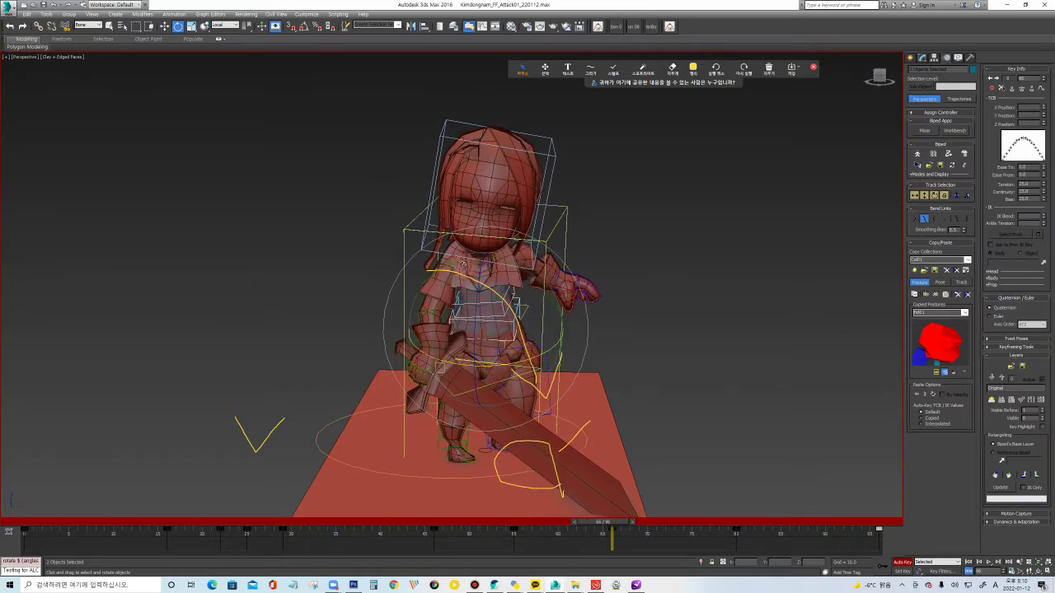
Rotate the sword hand so the blade is horizontal, then scrub to about frame 71.
click(461, 272)
click(453, 339)
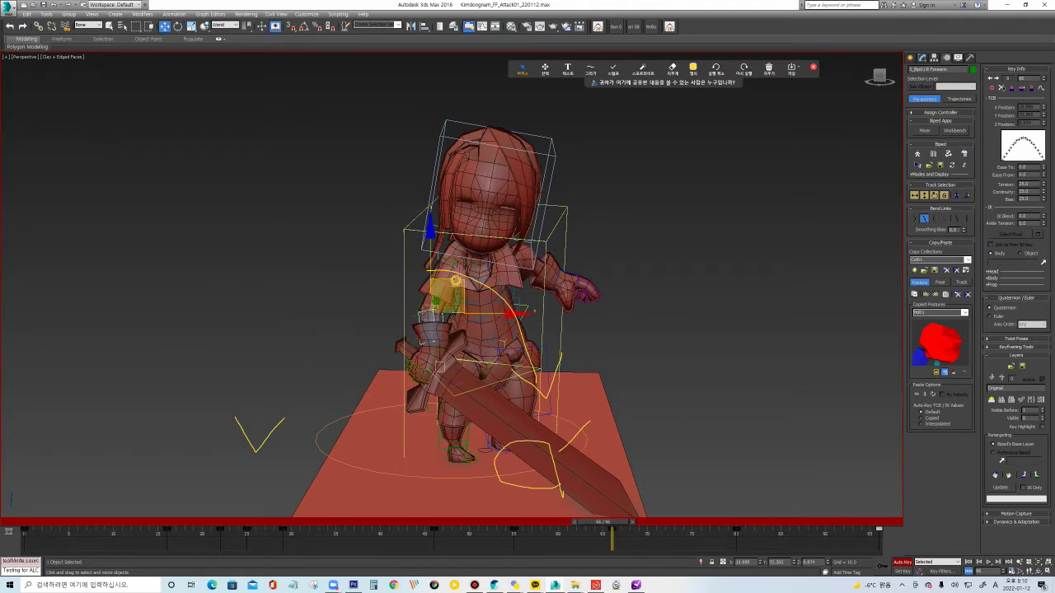
drag(455, 281, 474, 330)
key(e)
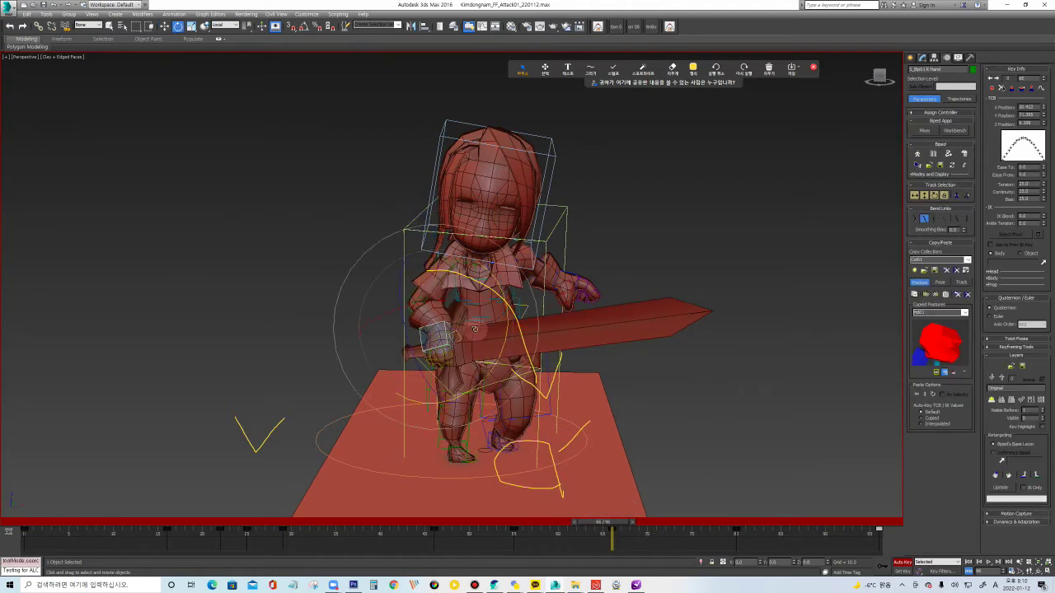
alt+middle_drag(574, 301, 553, 506)
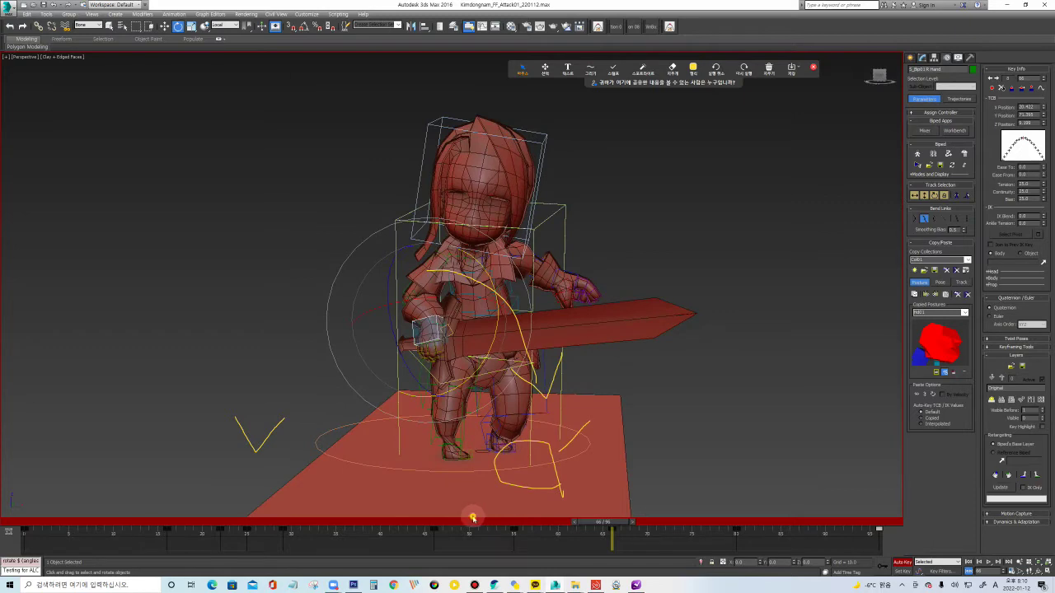
drag(476, 523, 731, 534)
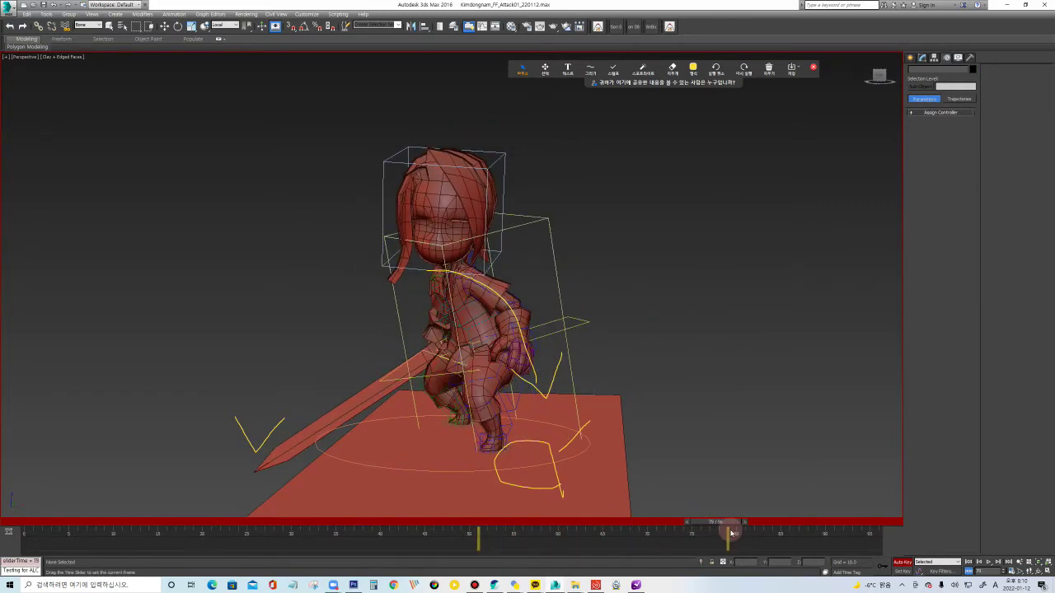
Play the revised attack, select the S_ALLKEY bone set, and go to about frame 67.
key(/)
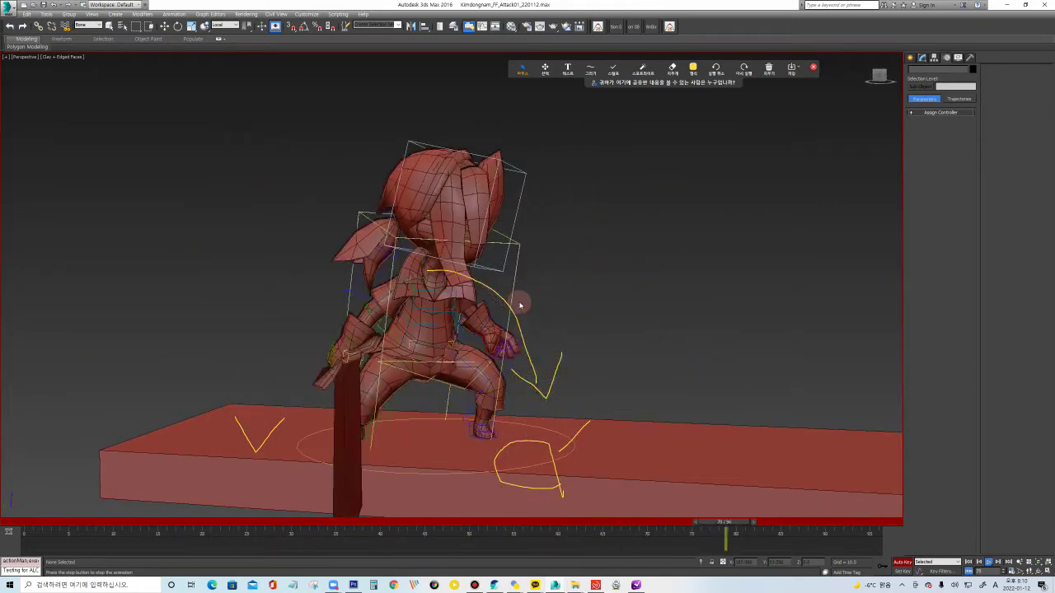
key(e)
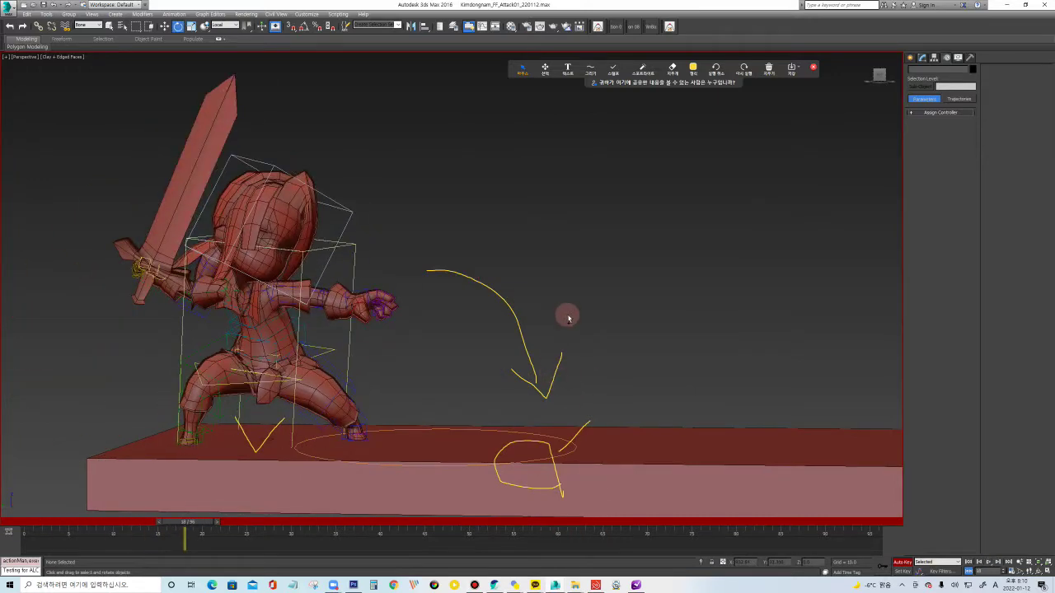
click(596, 321)
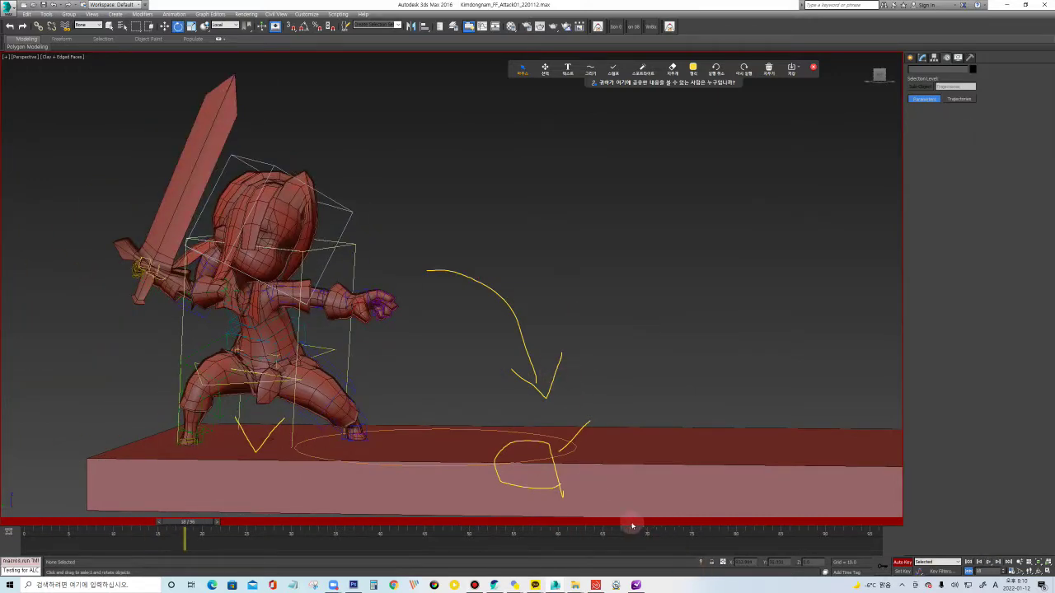
drag(595, 524, 621, 531)
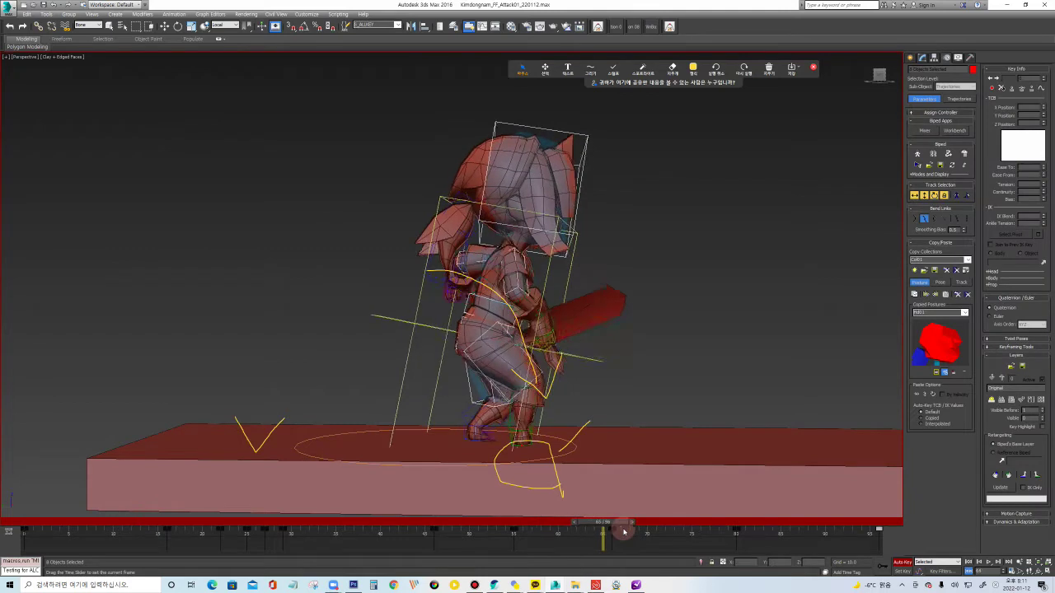
Tilt the head about 13.66 degrees near frame 66, then scrub the swing to frame 73.
click(578, 133)
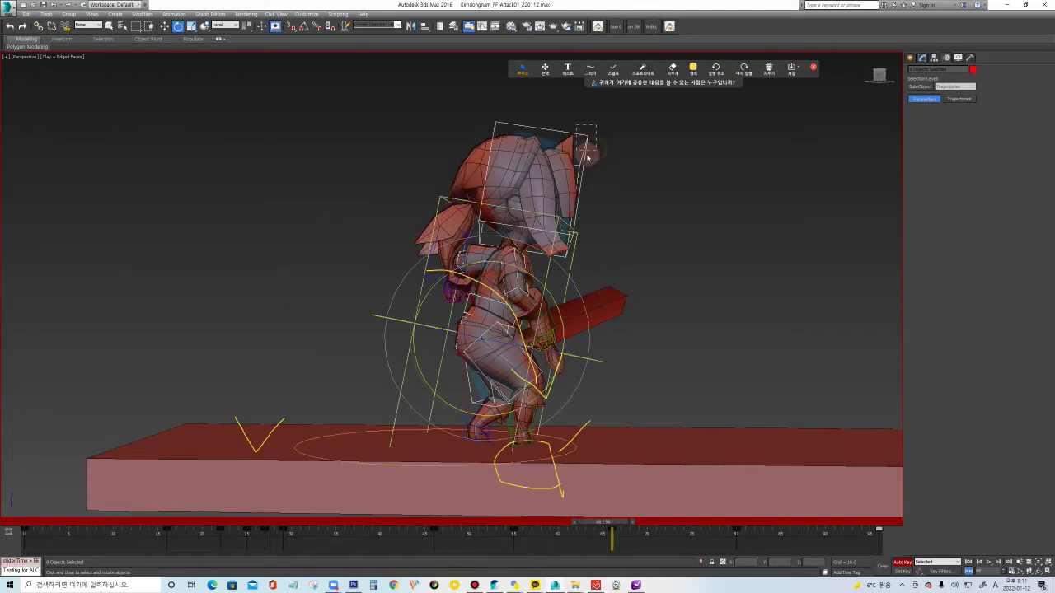
drag(582, 200, 591, 211)
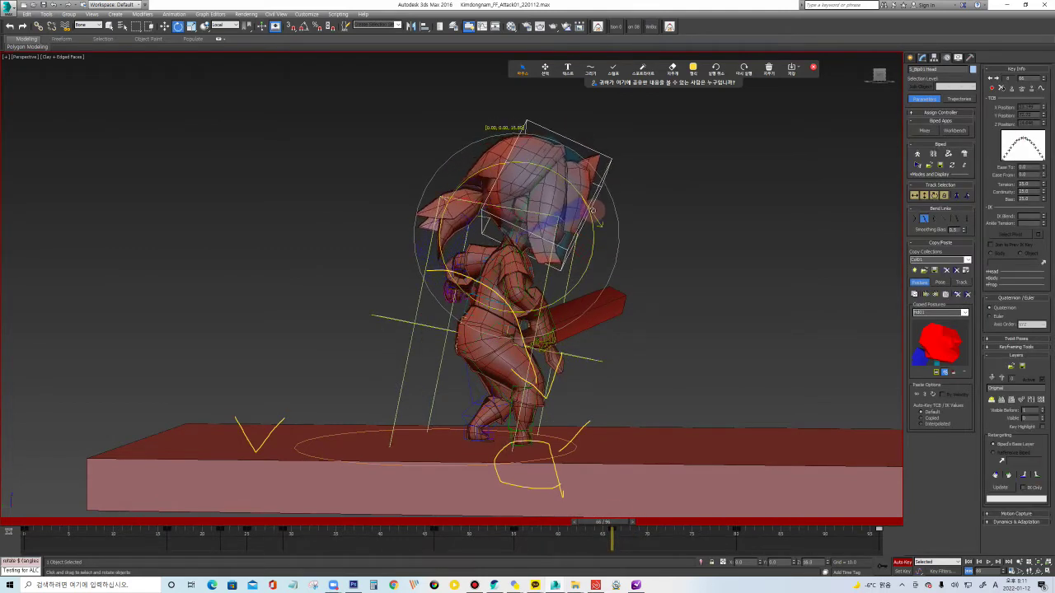
click(922, 197)
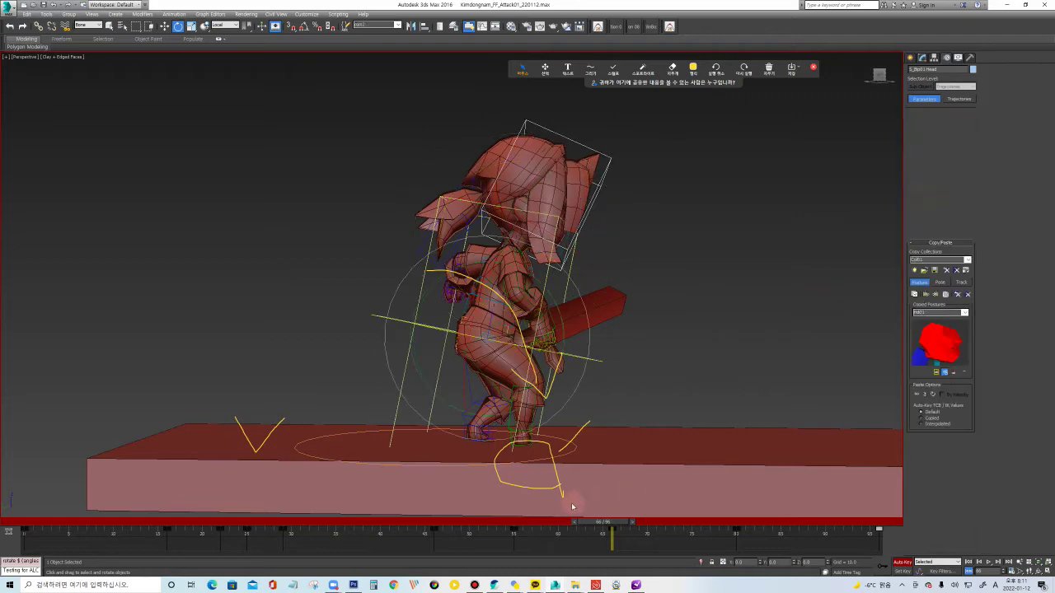
drag(501, 519, 616, 526)
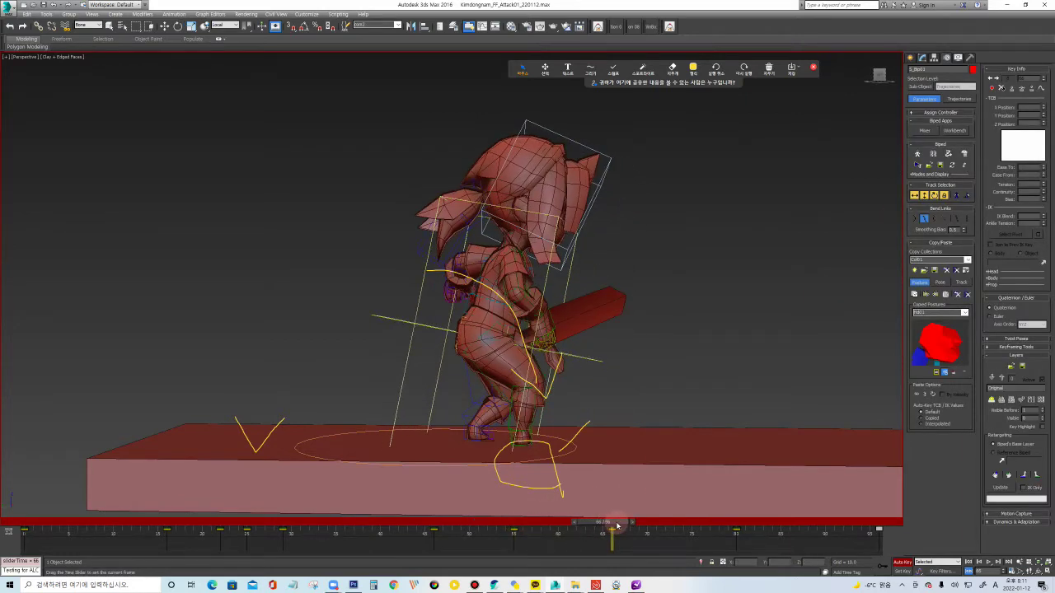
drag(614, 524, 574, 524)
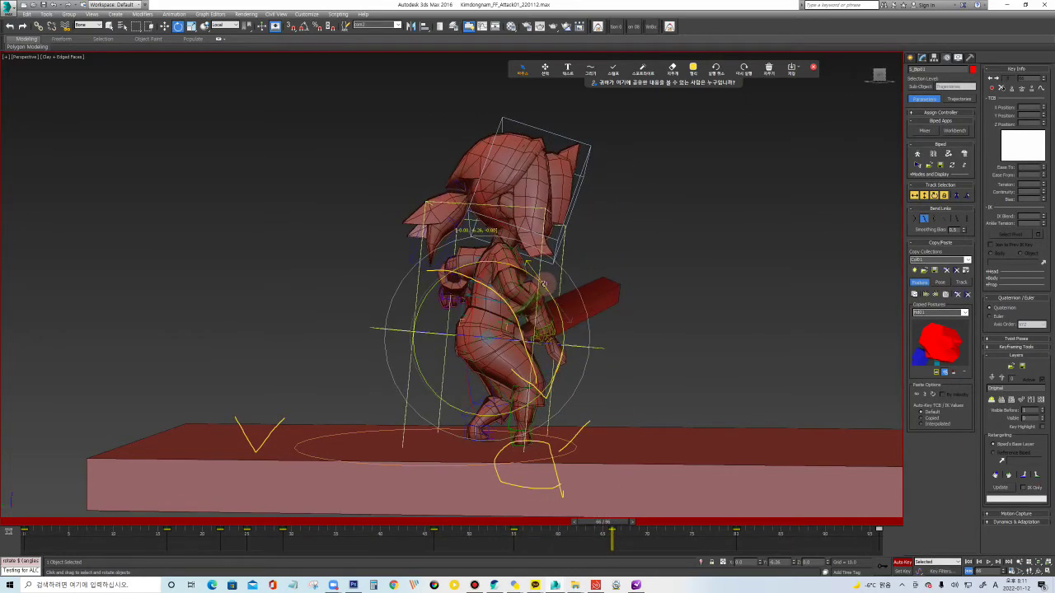
drag(491, 524, 672, 534)
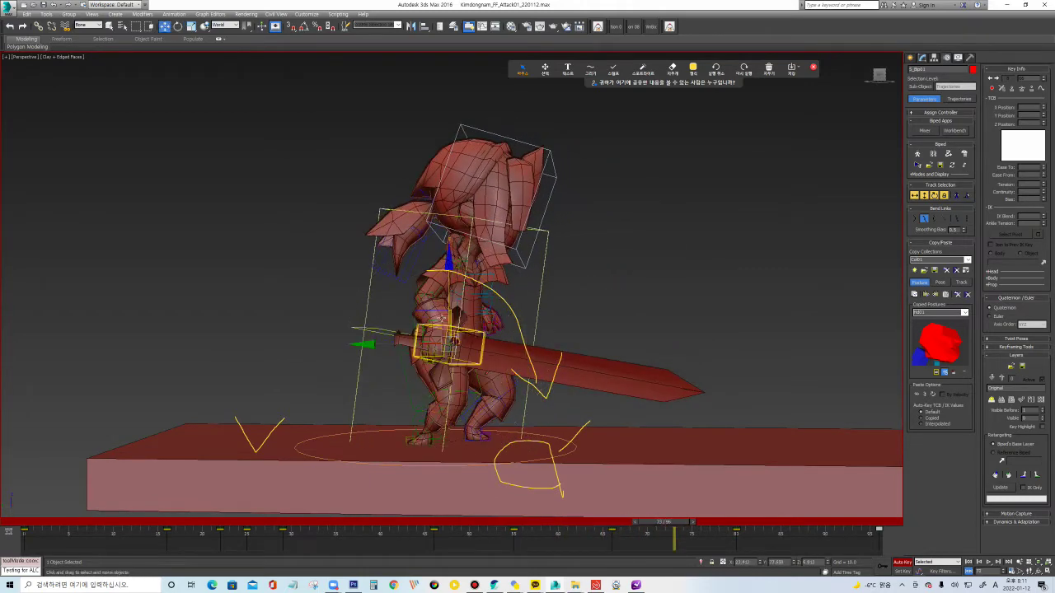
Shift the character up and left, then rotate the spine to turn the upper body.
mouse_move(436, 310)
mouse_down()
mouse_move(434, 298)
mouse_move(482, 300)
mouse_up()
click(485, 298)
alt+middle_drag(577, 295, 509, 247)
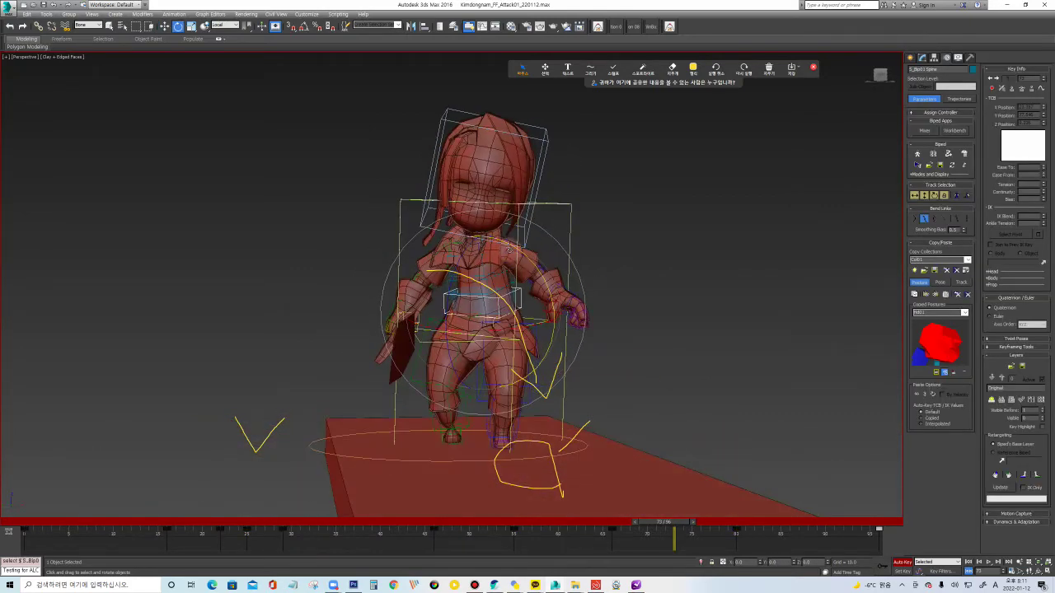
drag(510, 246, 464, 261)
Rotate the right forearm so the blade angles upward, then advance to about frame 72.
click(487, 226)
click(466, 210)
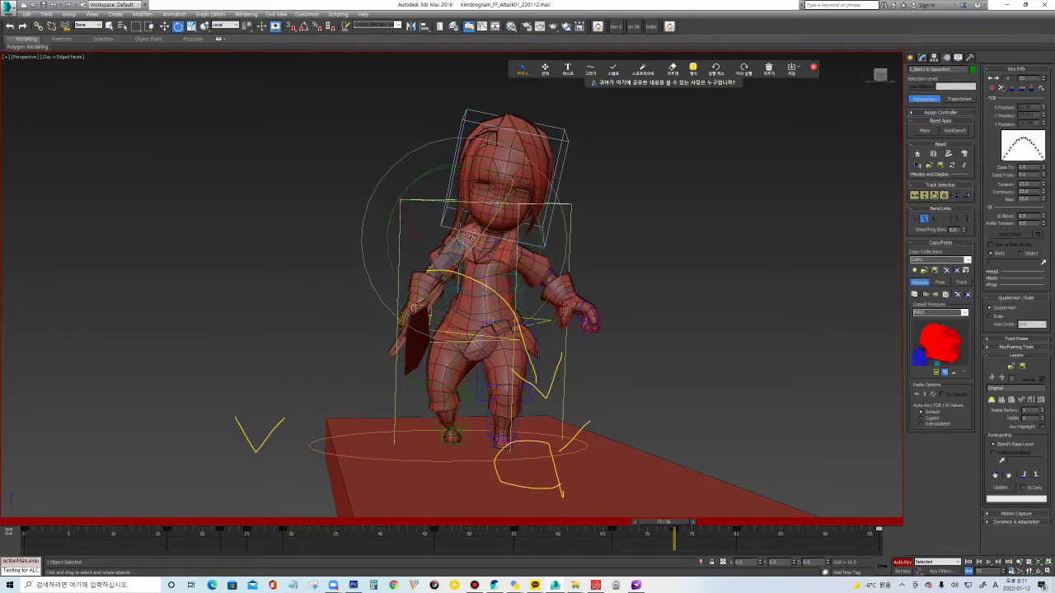
click(473, 293)
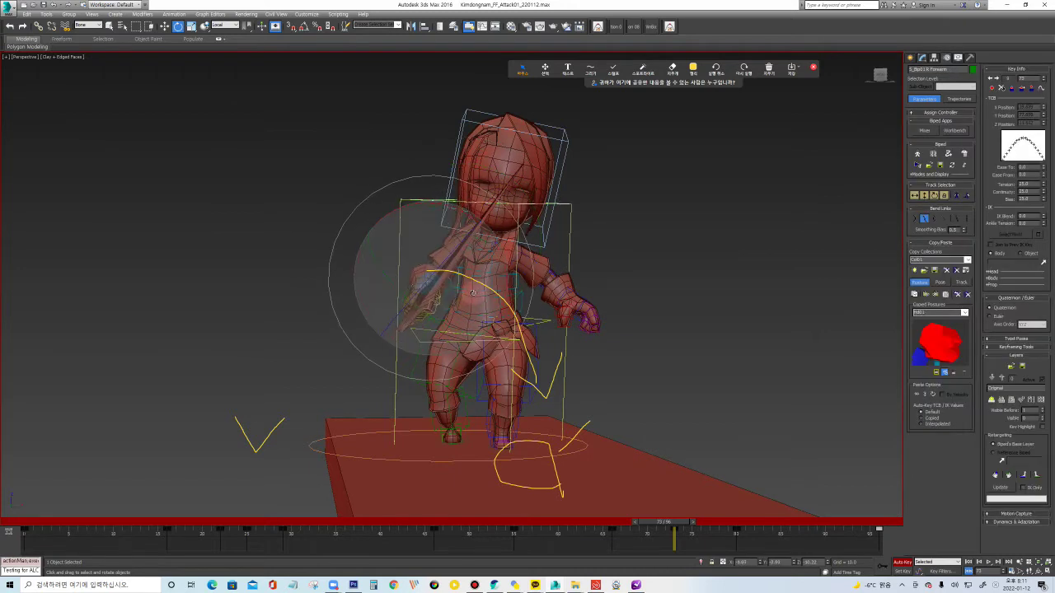
drag(487, 289, 579, 129)
click(571, 142)
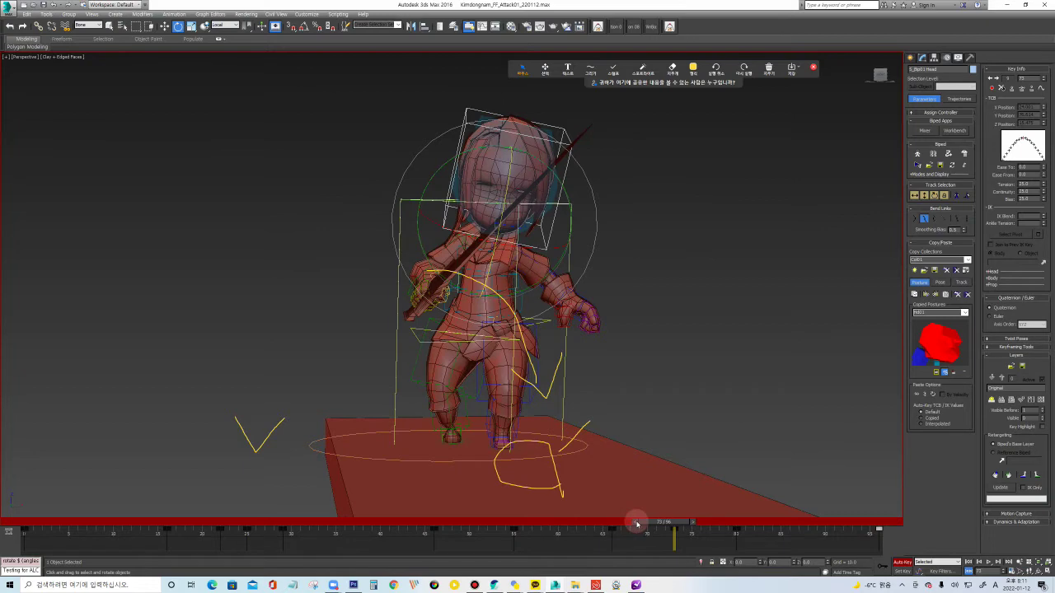
drag(590, 526, 680, 528)
alt+middle_drag(589, 326, 528, 285)
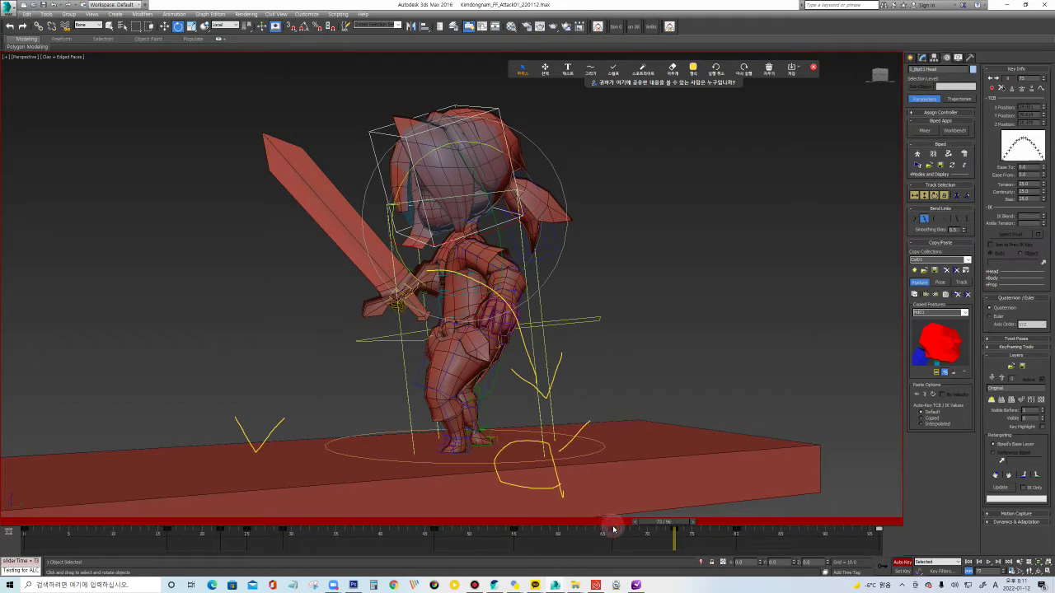
At frame 79, lower the centre of mass slightly and rotate the torso with Body Rotation.
mouse_move(666, 524)
mouse_down()
mouse_move(734, 528)
mouse_move(648, 528)
mouse_move(733, 532)
mouse_up()
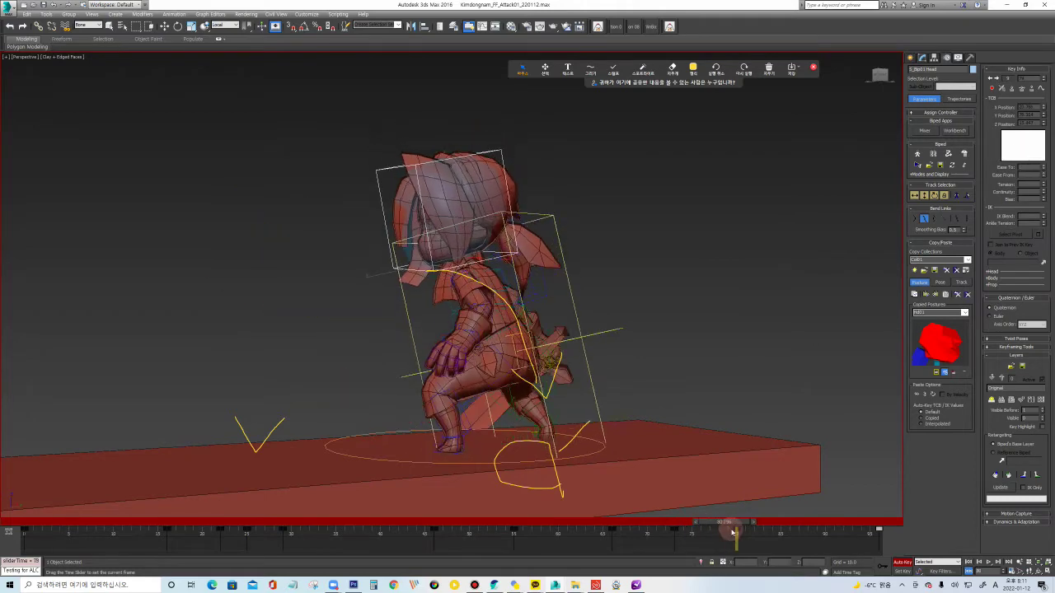
click(924, 196)
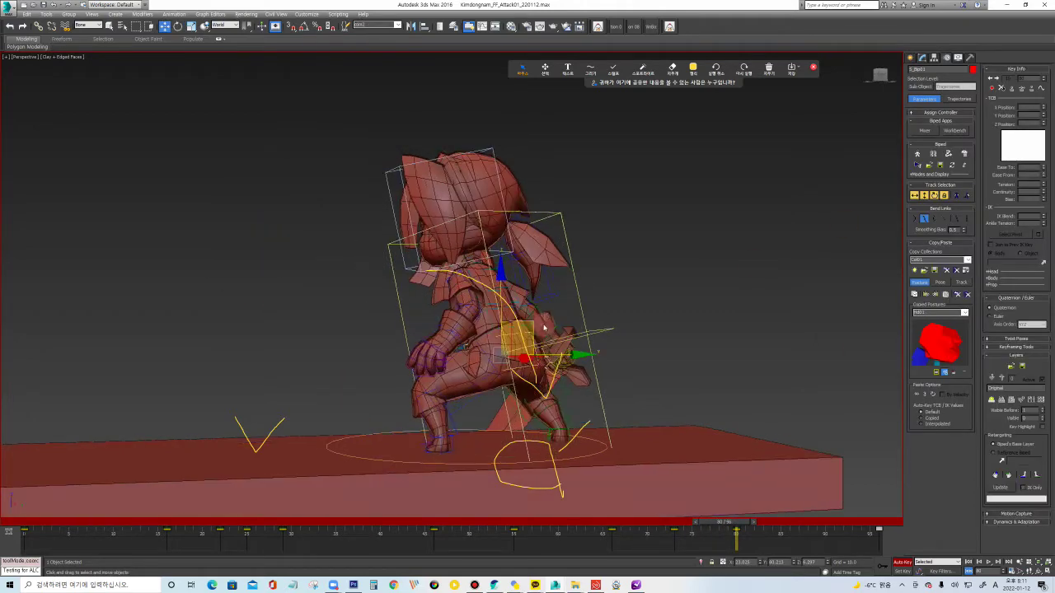
drag(530, 326, 528, 330)
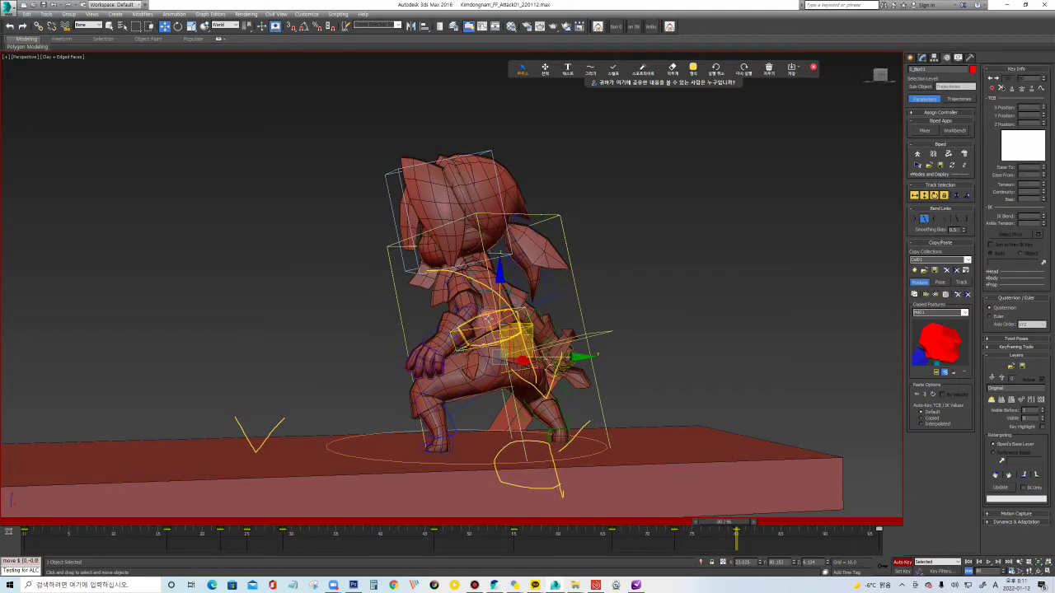
click(933, 196)
drag(514, 269, 512, 266)
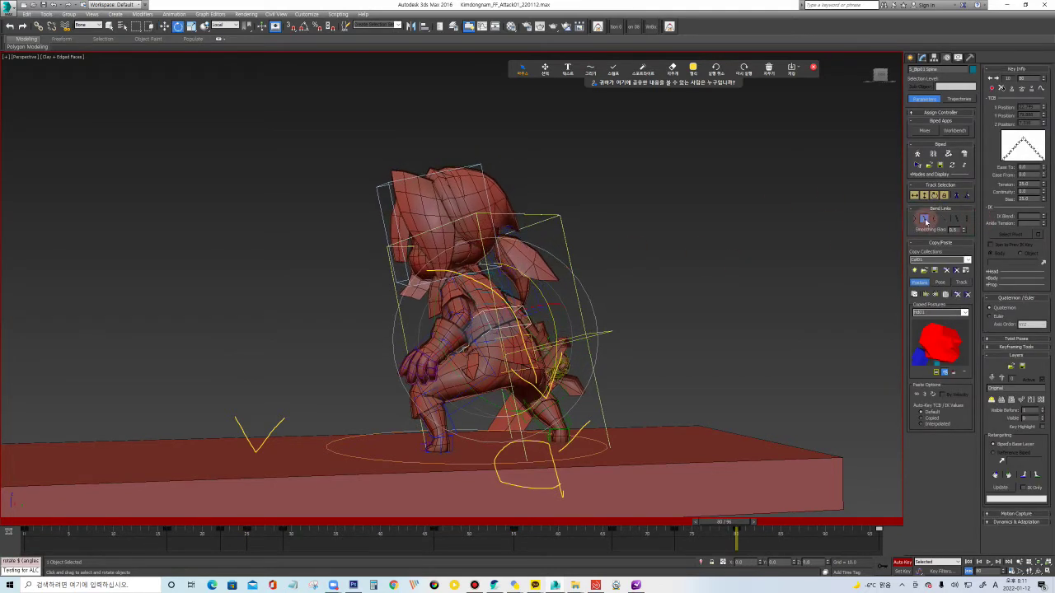
drag(518, 271, 528, 278)
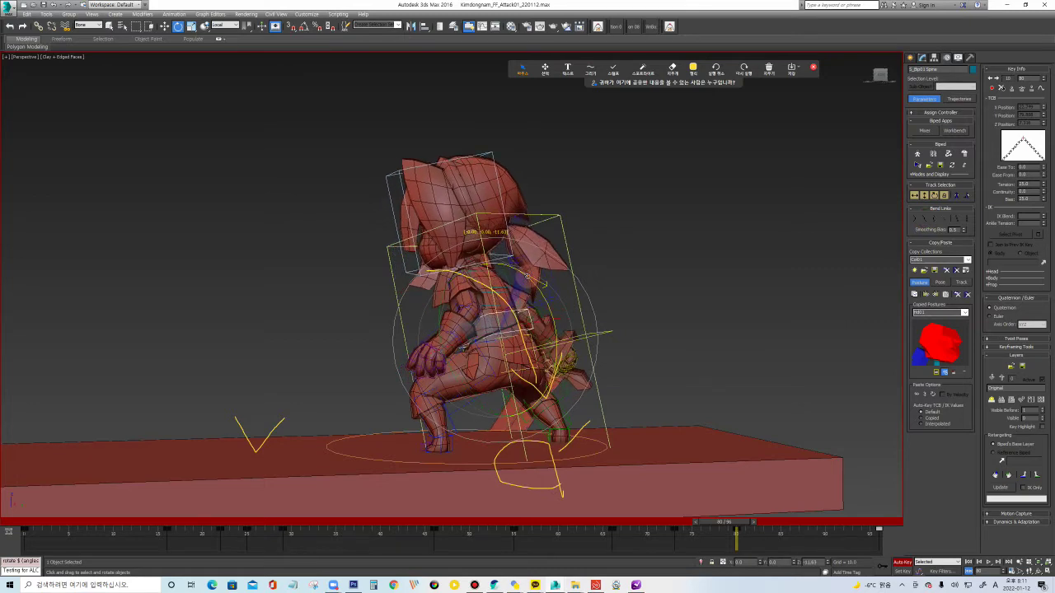
Bend the upper spine about 5 degrees and rotate the head further.
click(517, 298)
drag(523, 268, 507, 199)
click(484, 156)
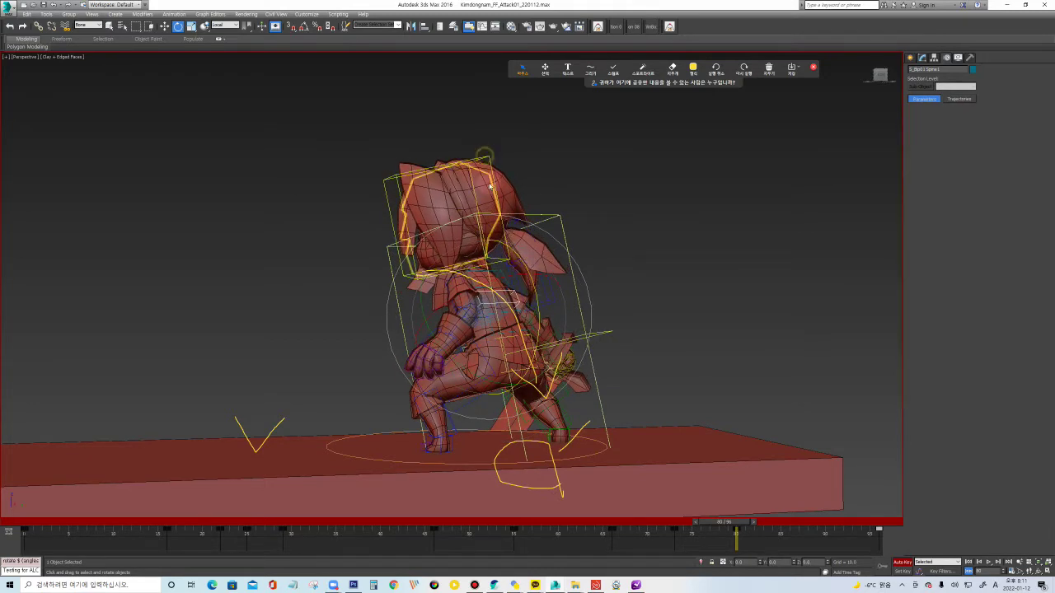
alt+middle_drag(485, 156, 444, 261)
drag(443, 261, 522, 317)
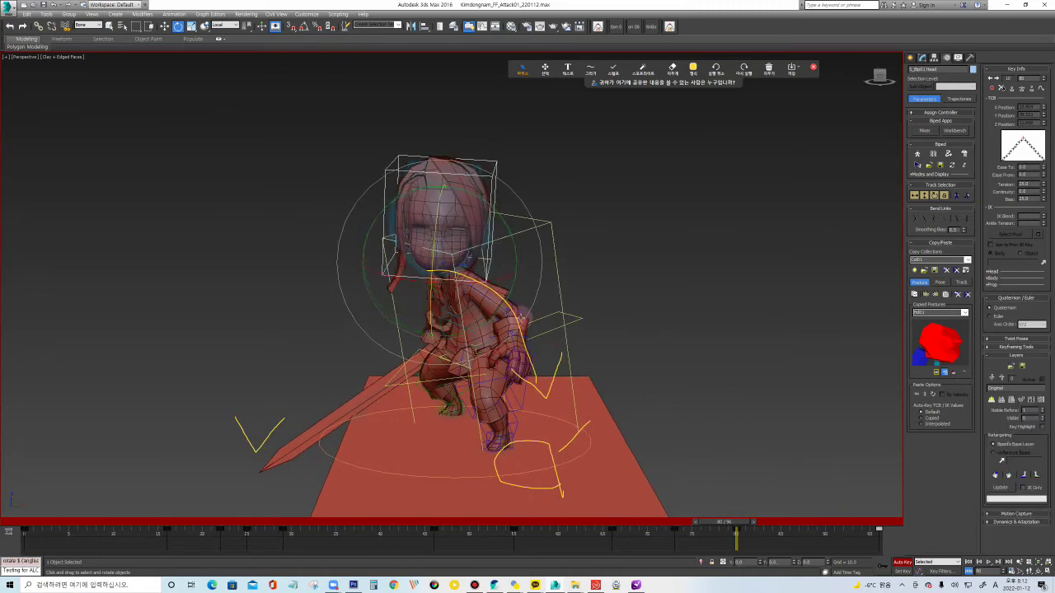
click(519, 312)
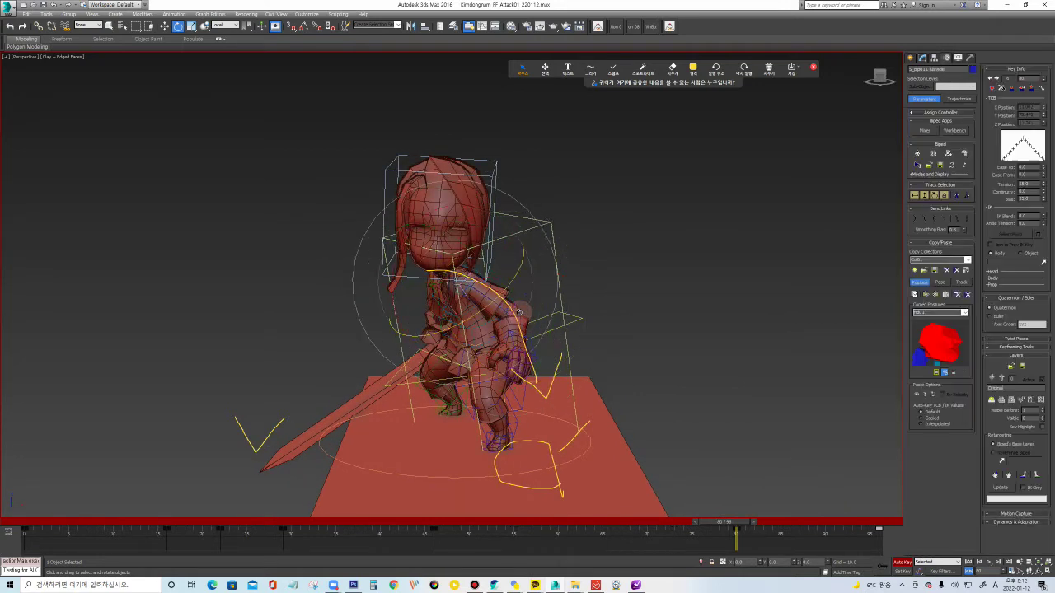
Around frame 76, rotate the sword arm's clavicle and upper arm into a new raised pose.
key(Page_Down)
drag(449, 527, 631, 529)
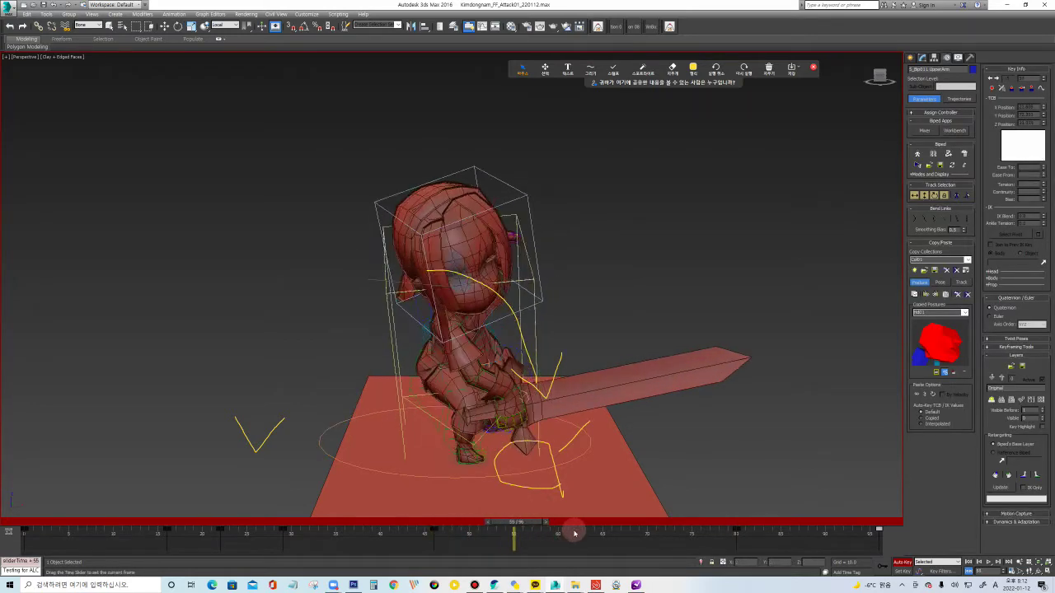
key(ctrl+a)
mouse_move(632, 527)
mouse_down()
mouse_move(683, 531)
mouse_move(667, 532)
mouse_up()
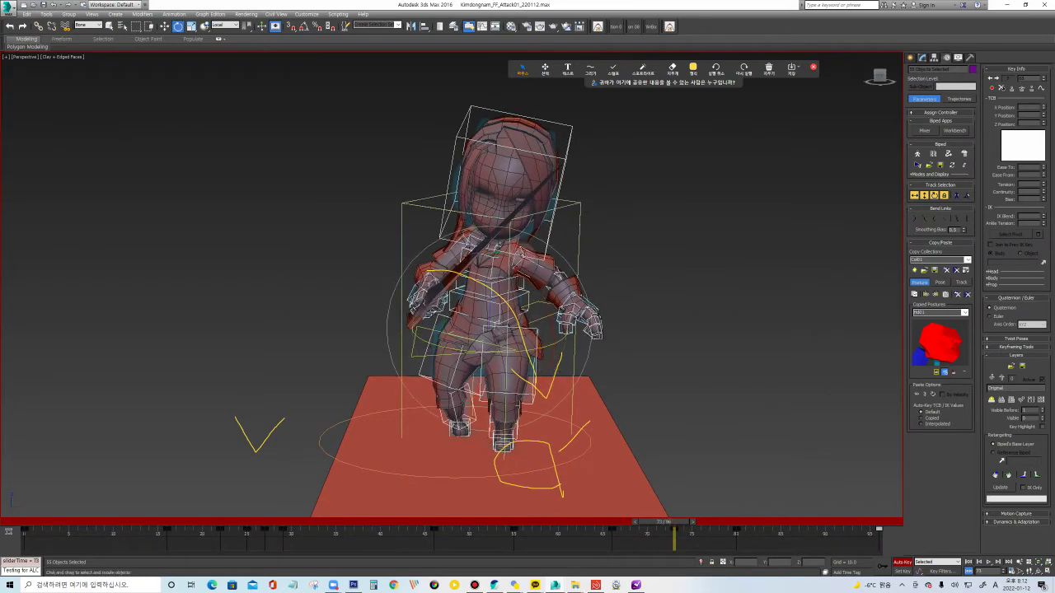
click(512, 233)
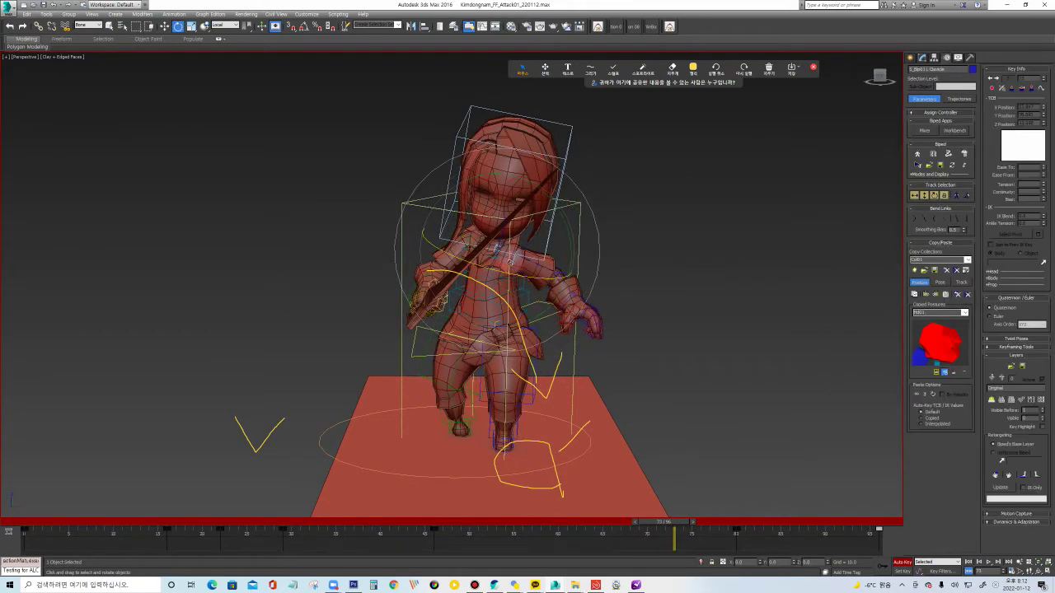
click(536, 240)
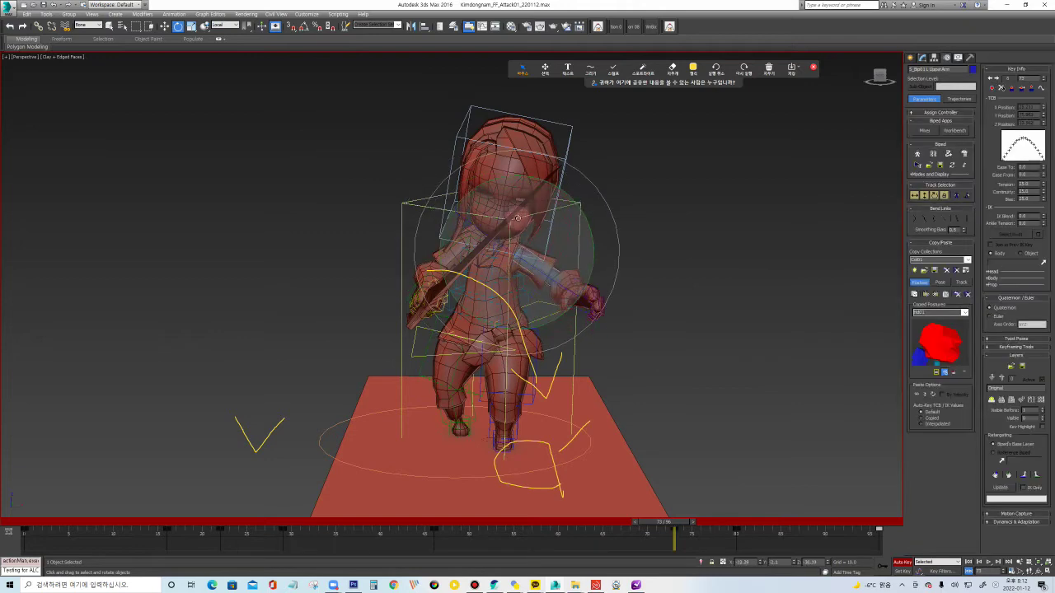
drag(503, 221, 549, 233)
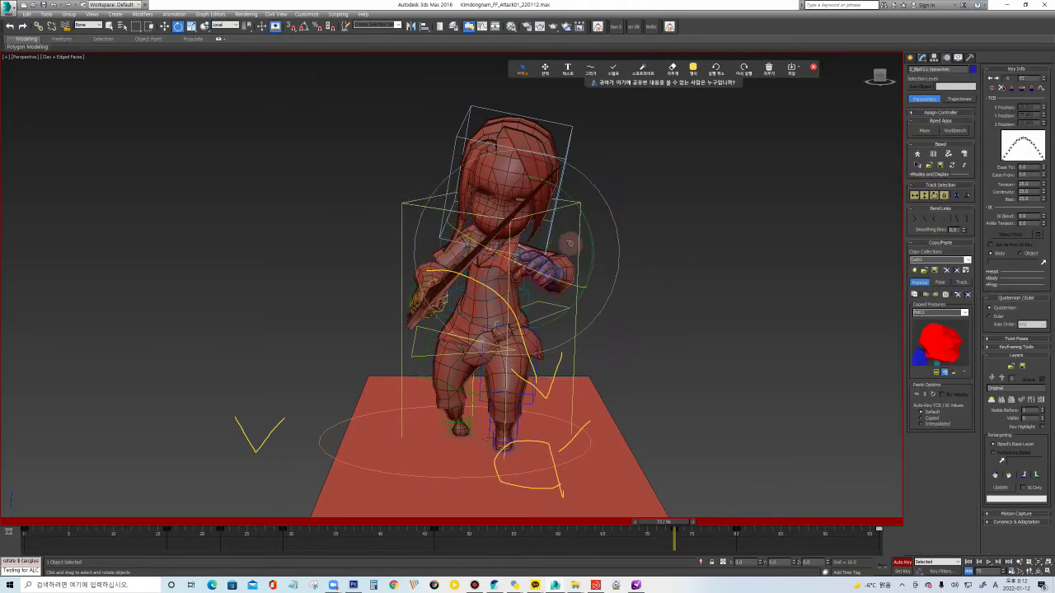
Nudge the left upper arm's rotation, then scrub back to about frame 68 to review.
click(475, 229)
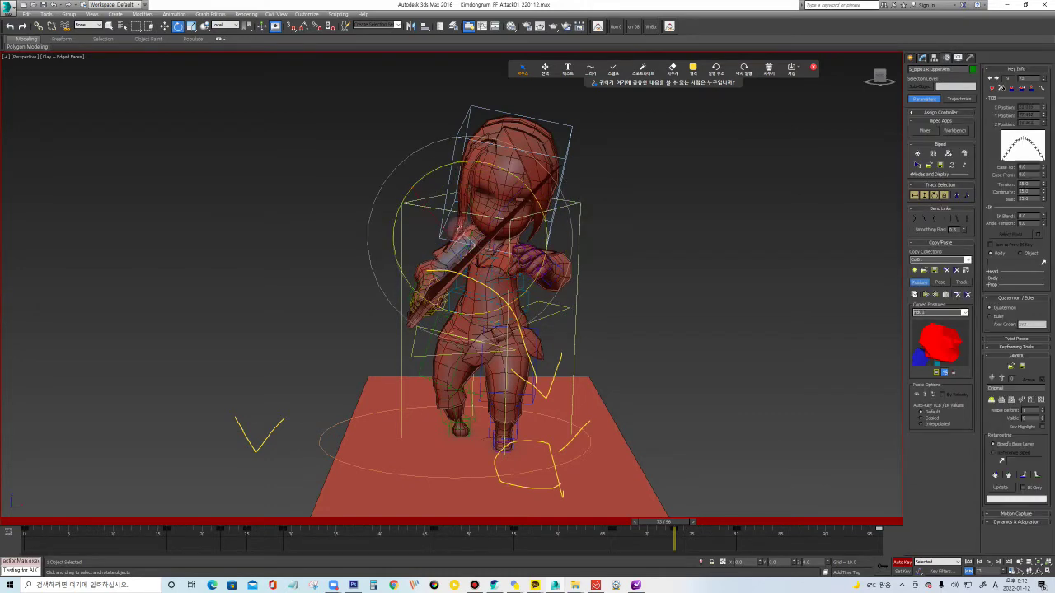
click(461, 204)
drag(471, 183, 473, 186)
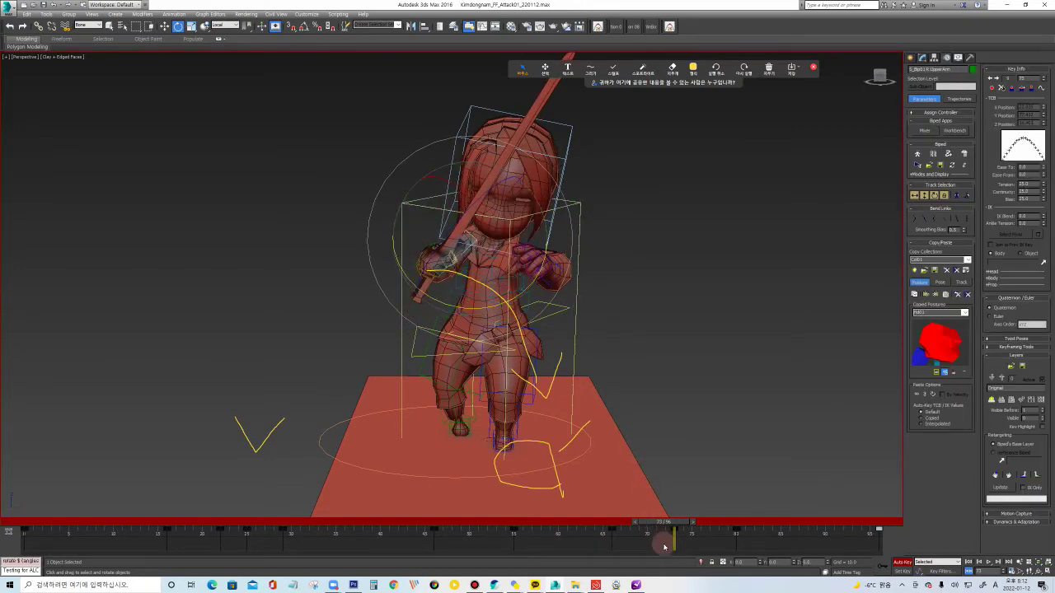
drag(664, 523, 674, 523)
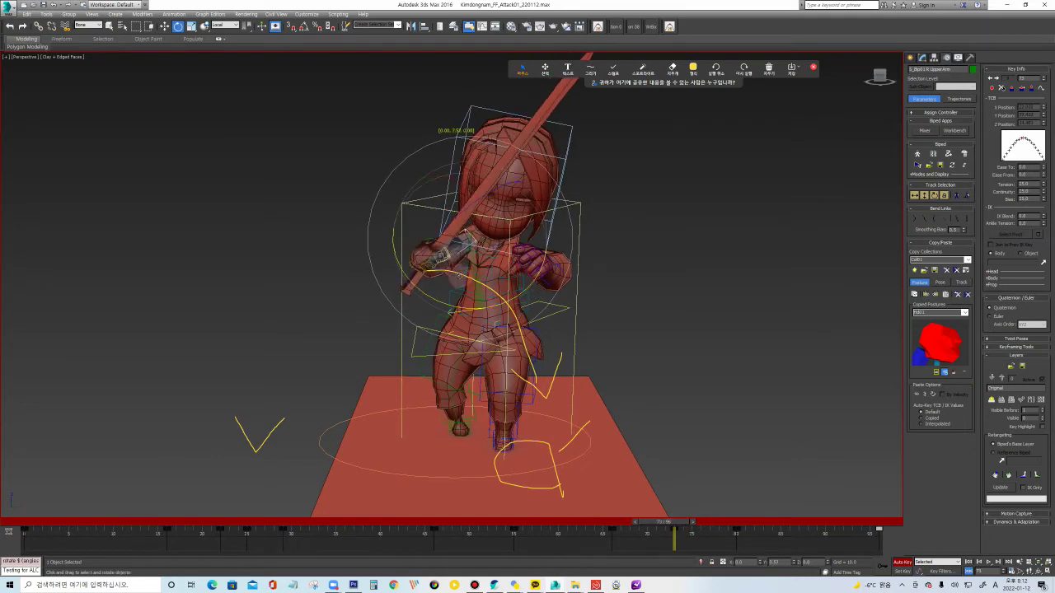
drag(669, 522, 609, 526)
Rotate the right upper arm so the sword comes horizontal.
key(e)
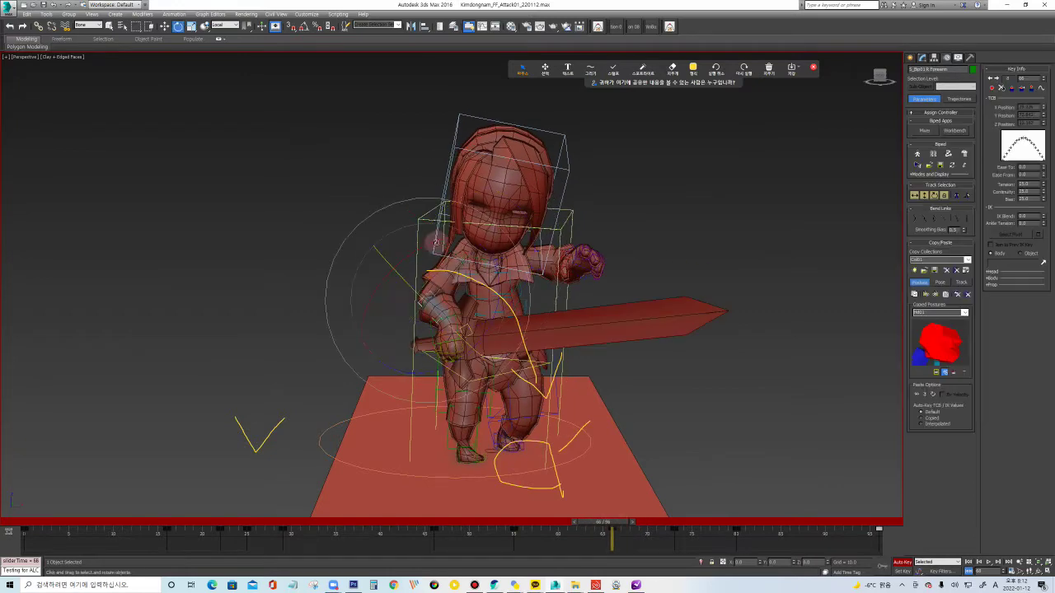
drag(428, 247, 456, 235)
click(467, 284)
drag(468, 284, 478, 206)
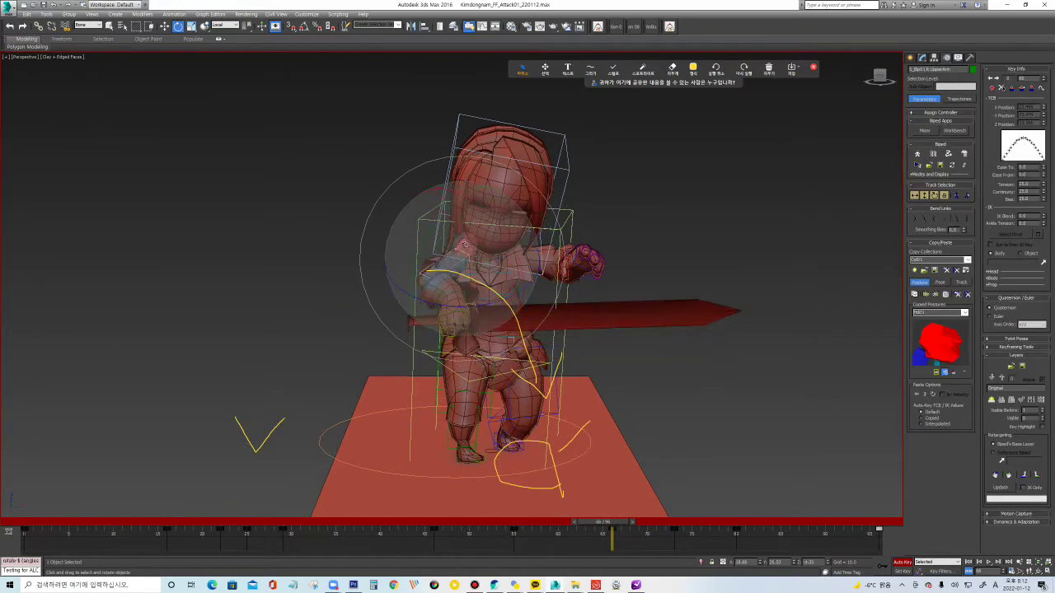
drag(486, 207, 577, 330)
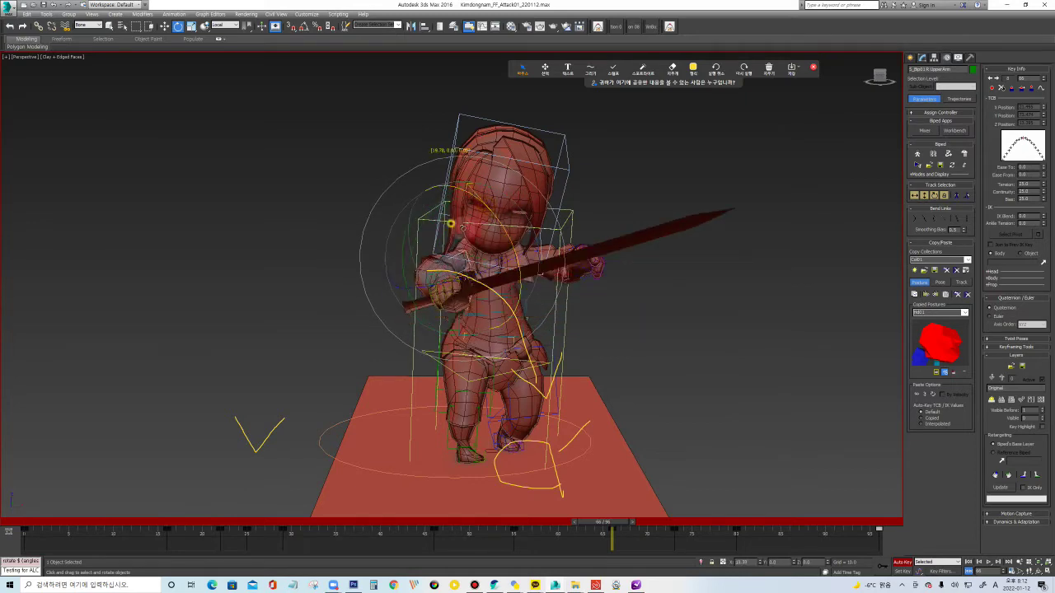
Around frame 72, rotate the right upper arm to swing the sword up to a new angle.
drag(604, 524, 534, 524)
drag(605, 525, 672, 521)
key(Page_Up)
key(e)
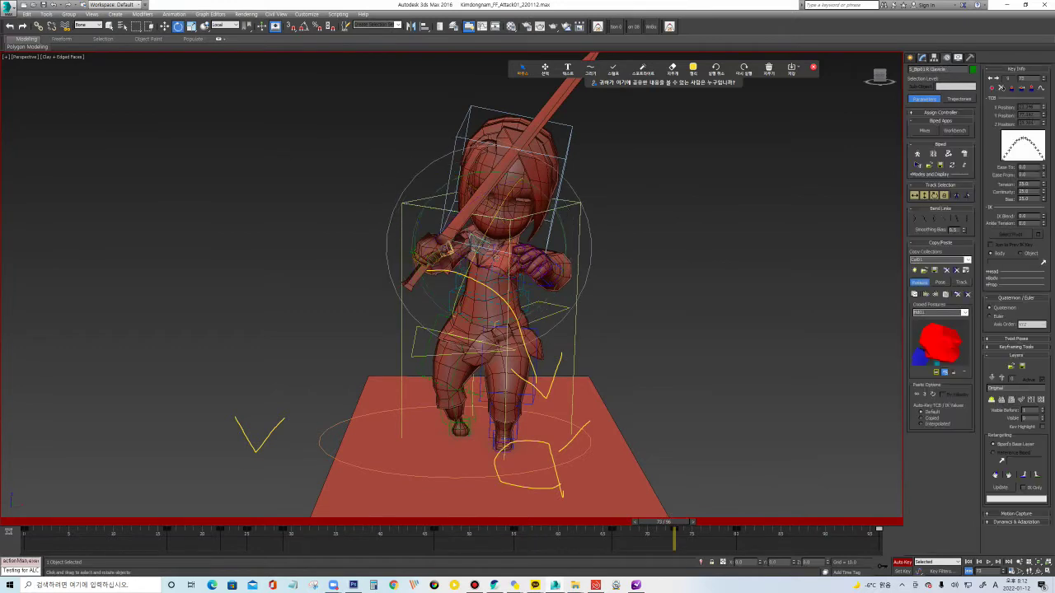
key(Page_Down)
drag(496, 232, 466, 223)
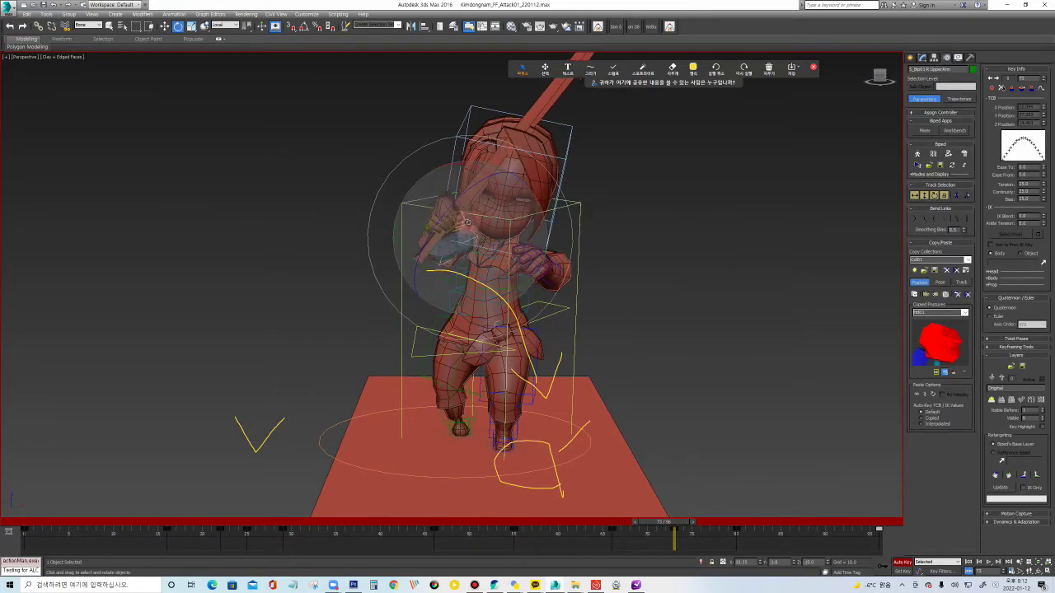
key(Page_Down)
key(Page_Down)
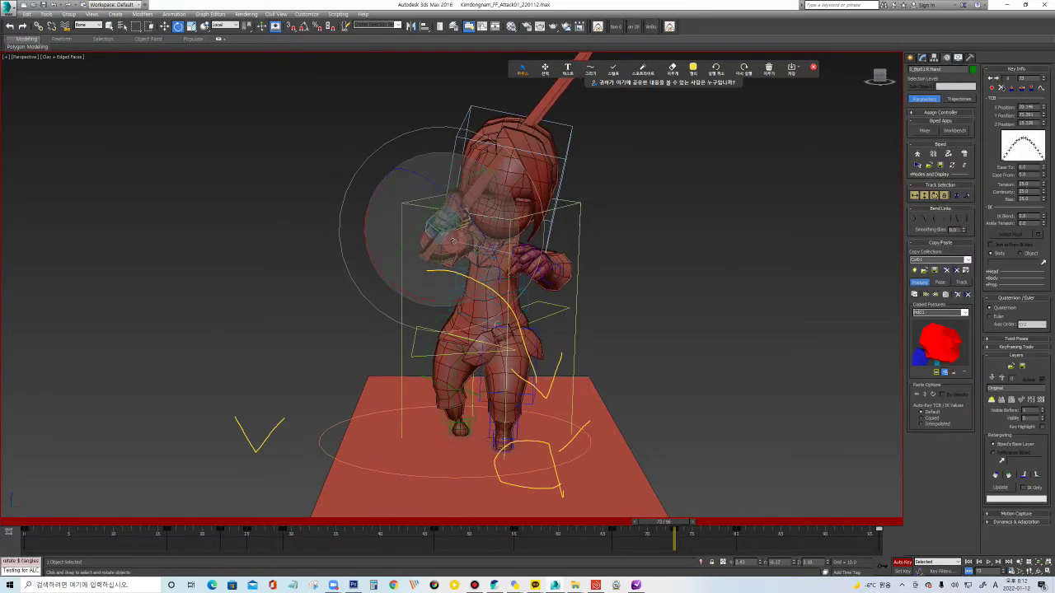
key(Page_Up)
key(Page_Up)
drag(461, 136, 648, 413)
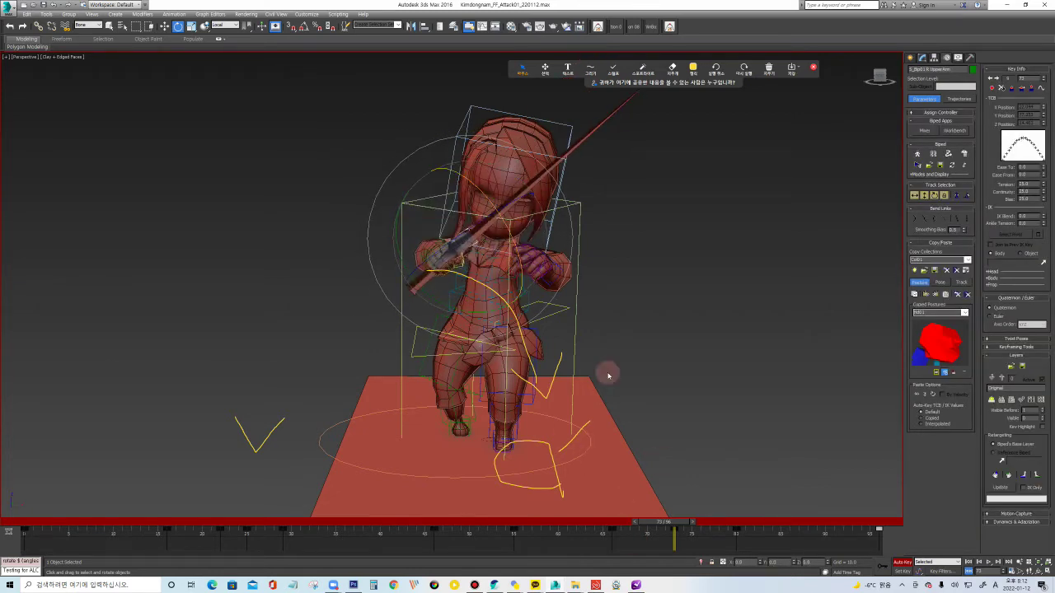
Raise the other upper arm toward the face and slightly adjust its forearm.
click(553, 281)
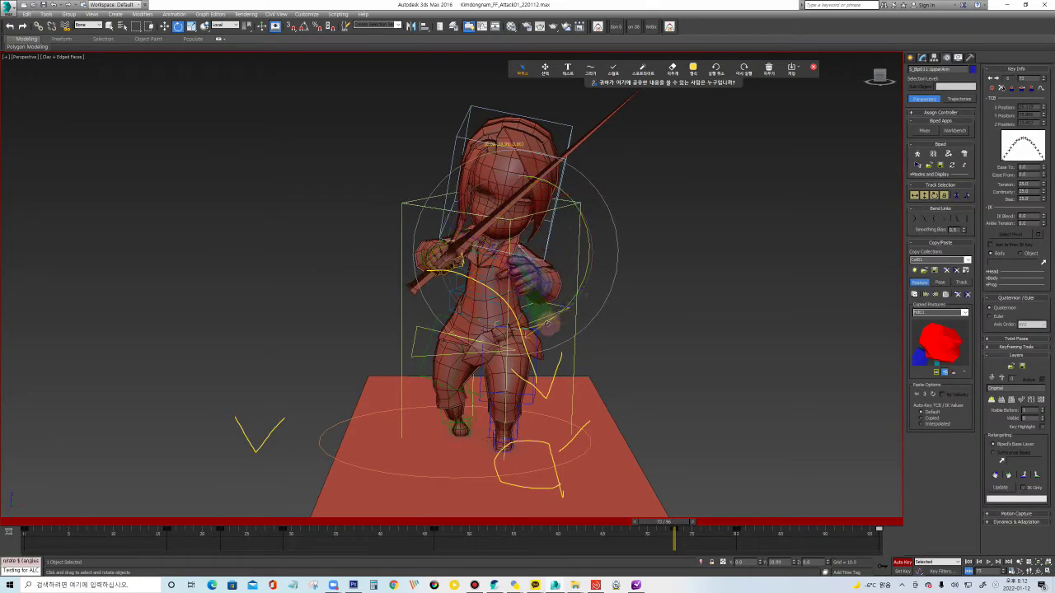
drag(547, 323, 503, 234)
click(513, 244)
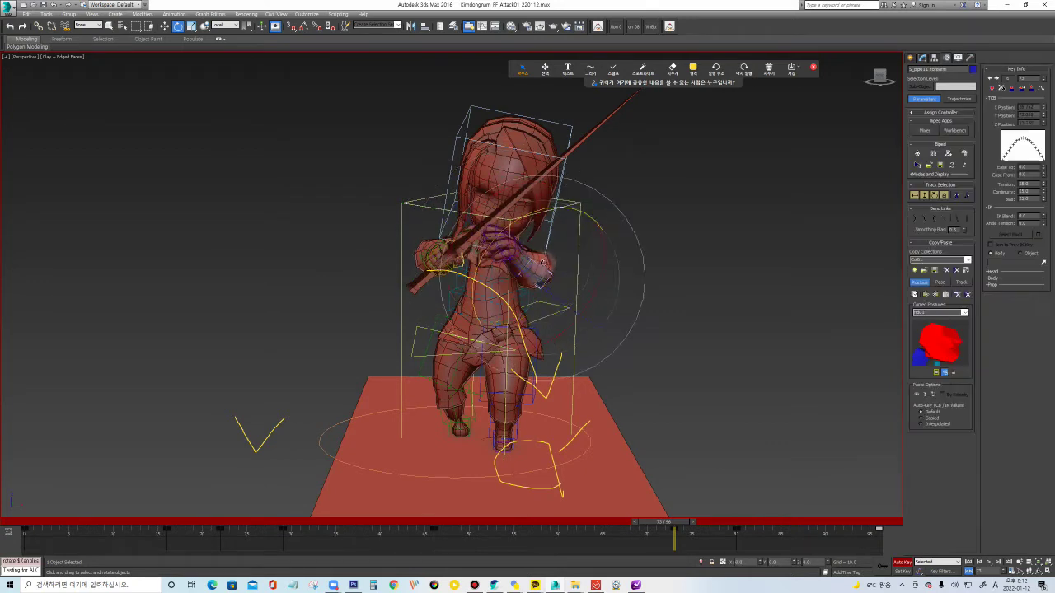
drag(509, 241, 505, 239)
Preview frames 73 to 83, then tilt the spine about -12° so the upper body leans.
mouse_move(596, 523)
mouse_down()
mouse_move(747, 535)
mouse_move(737, 537)
mouse_up()
click(453, 339)
click(471, 326)
drag(436, 282, 614, 407)
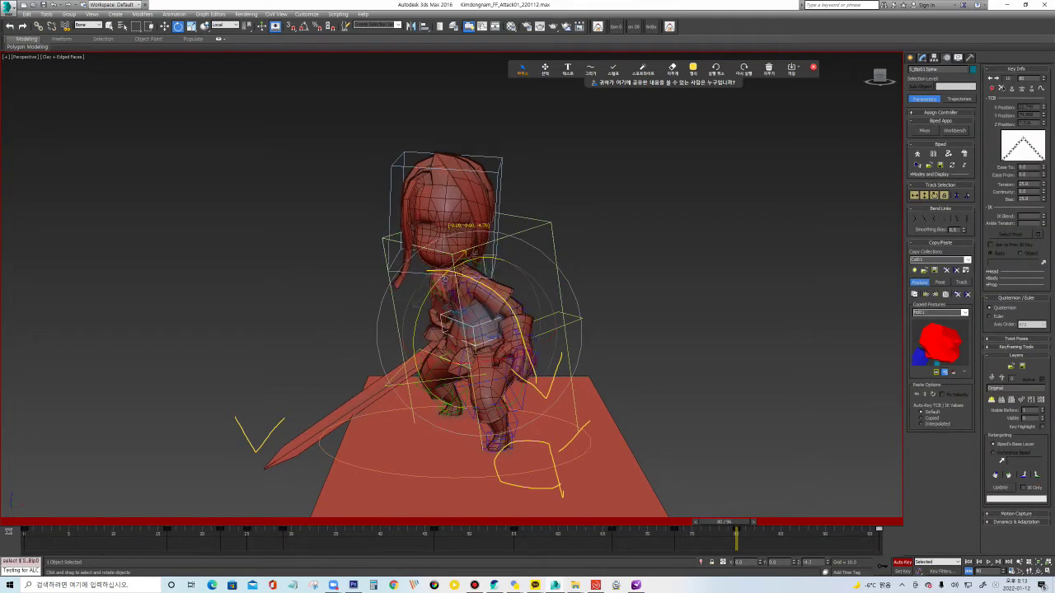
Around frames 80–91, shift the centre of mass slightly and twist the spine and head further.
drag(723, 523, 928, 535)
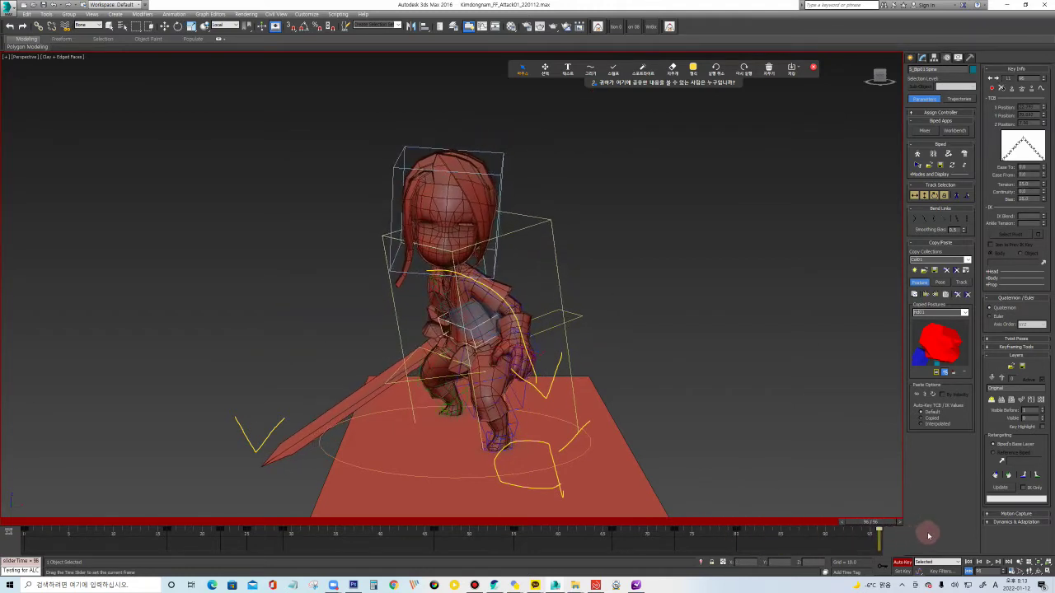
click(926, 195)
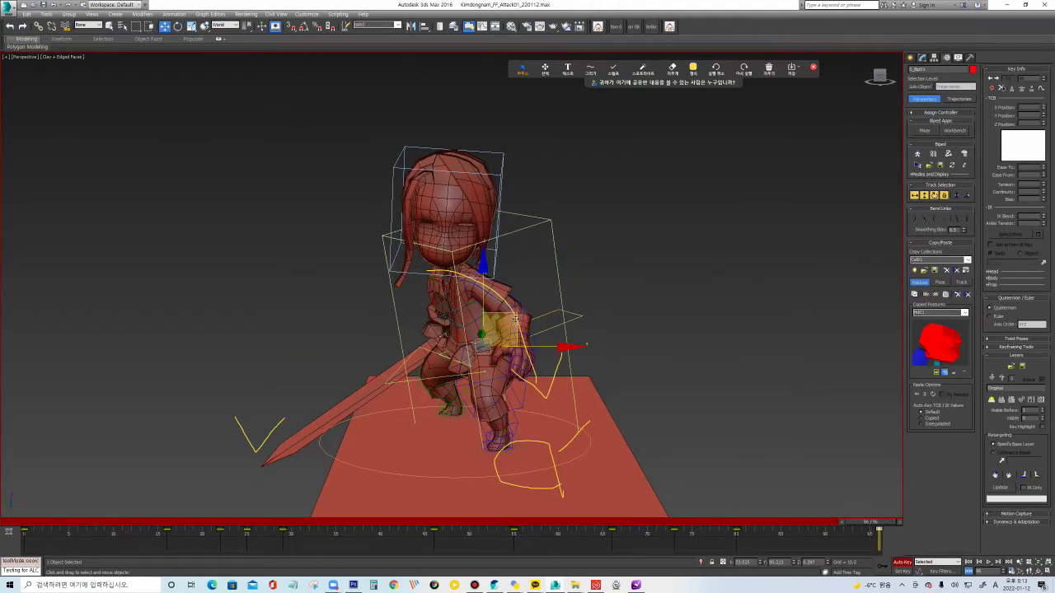
drag(515, 314, 519, 311)
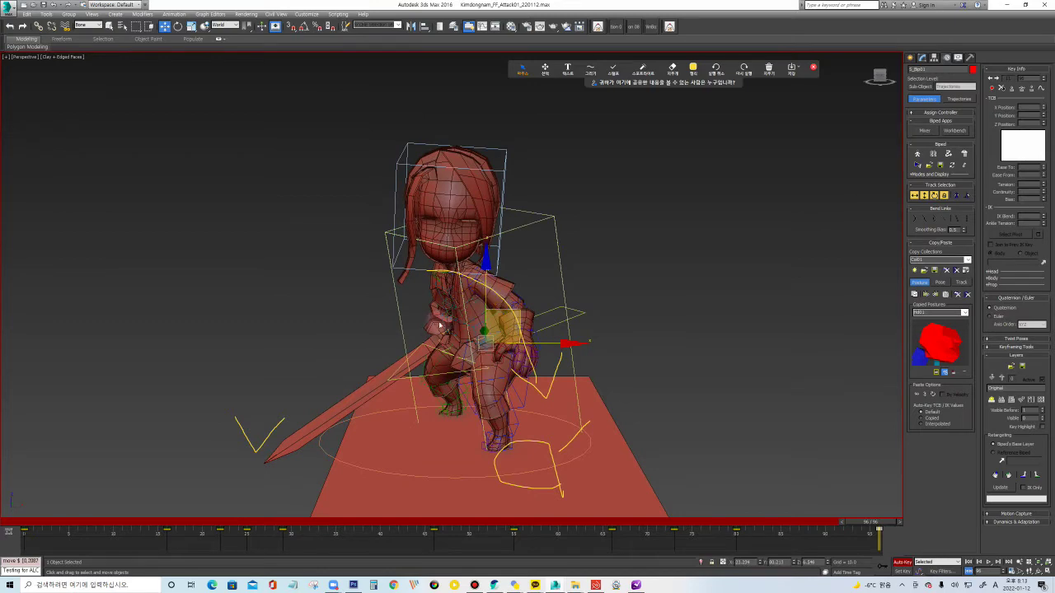
click(463, 310)
scroll(492, 308, up, 3)
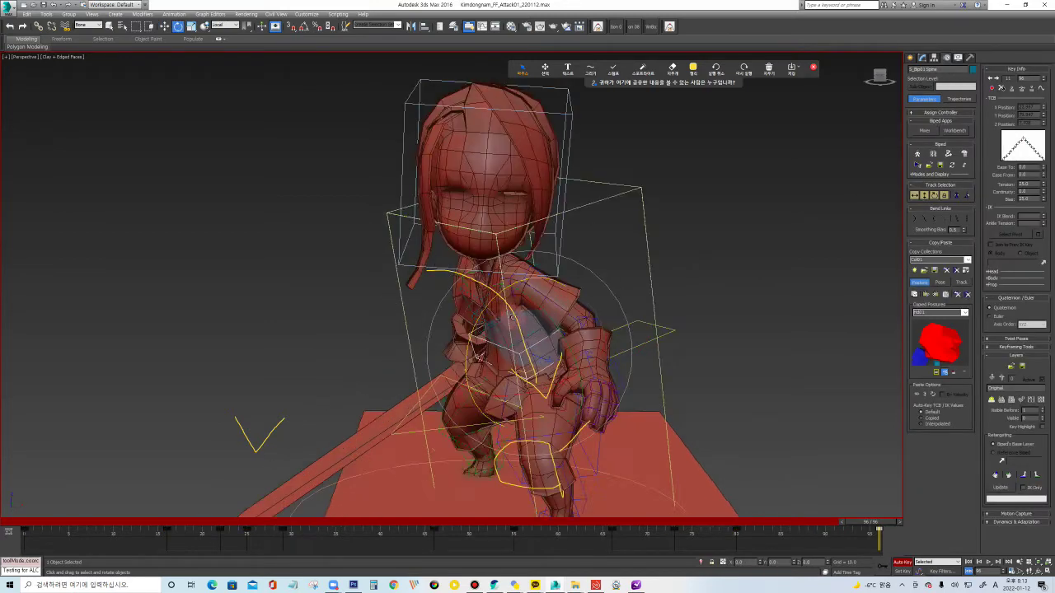
drag(483, 309, 483, 311)
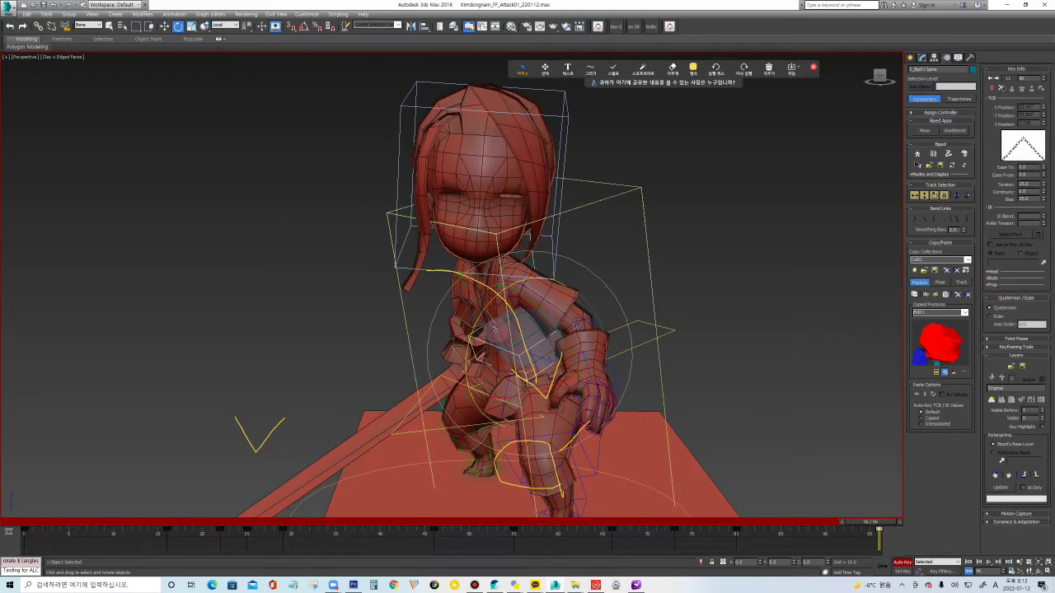
ctrl+click(463, 285)
drag(463, 285, 605, 155)
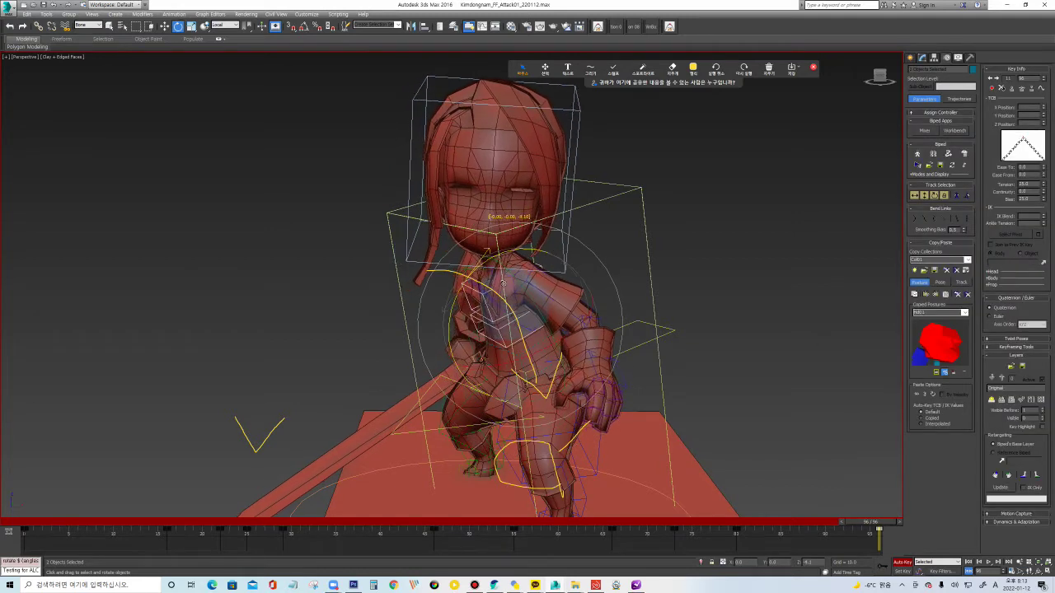
ctrl+click(561, 161)
Reposition the sword-holding forearm, scrub frames 68–96, and play the attack back.
click(593, 319)
click(954, 196)
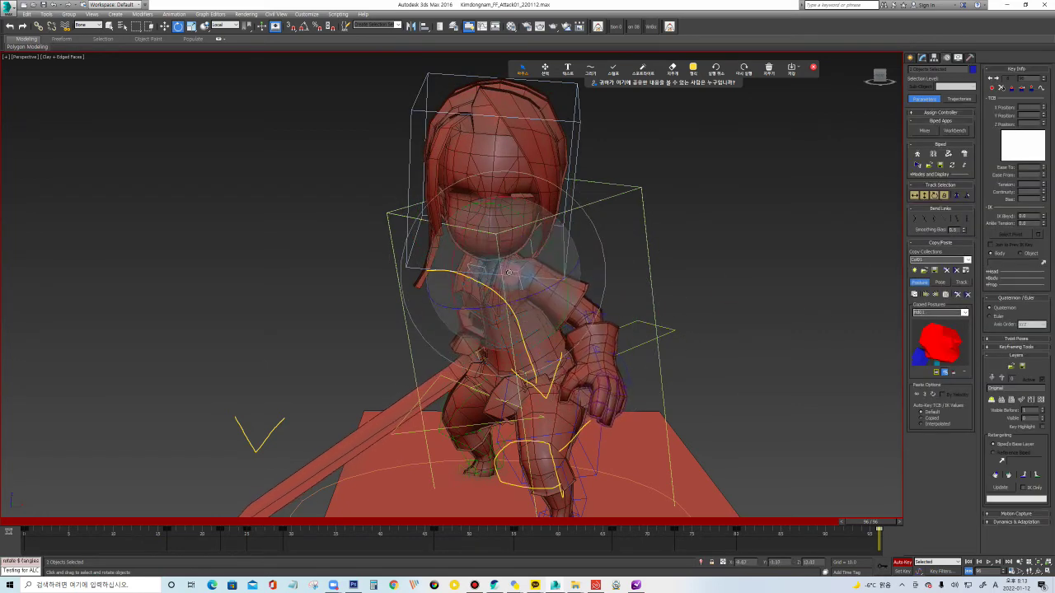
click(581, 317)
drag(607, 286, 674, 360)
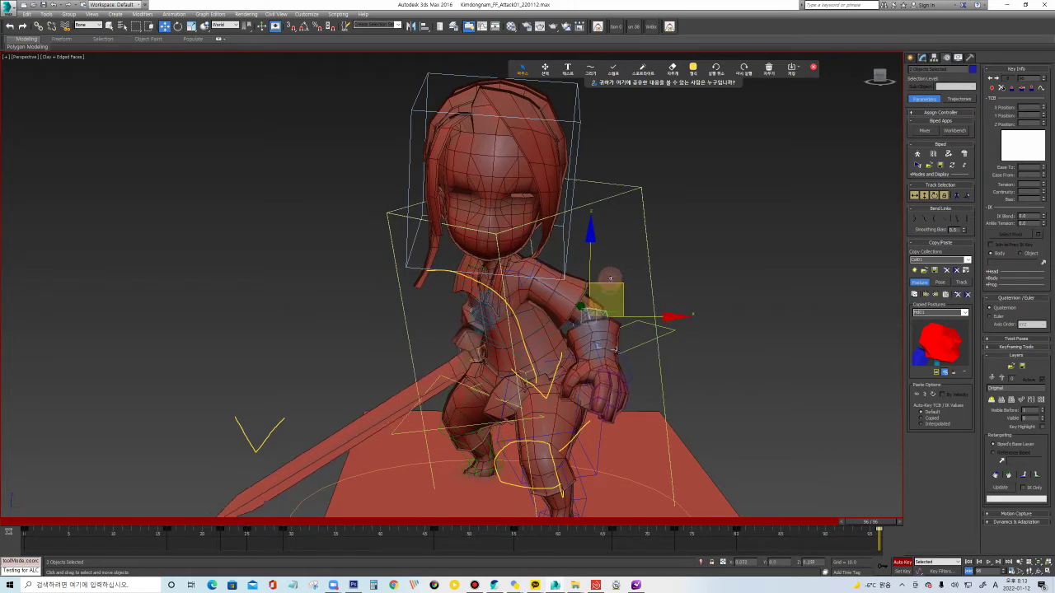
drag(669, 524, 871, 533)
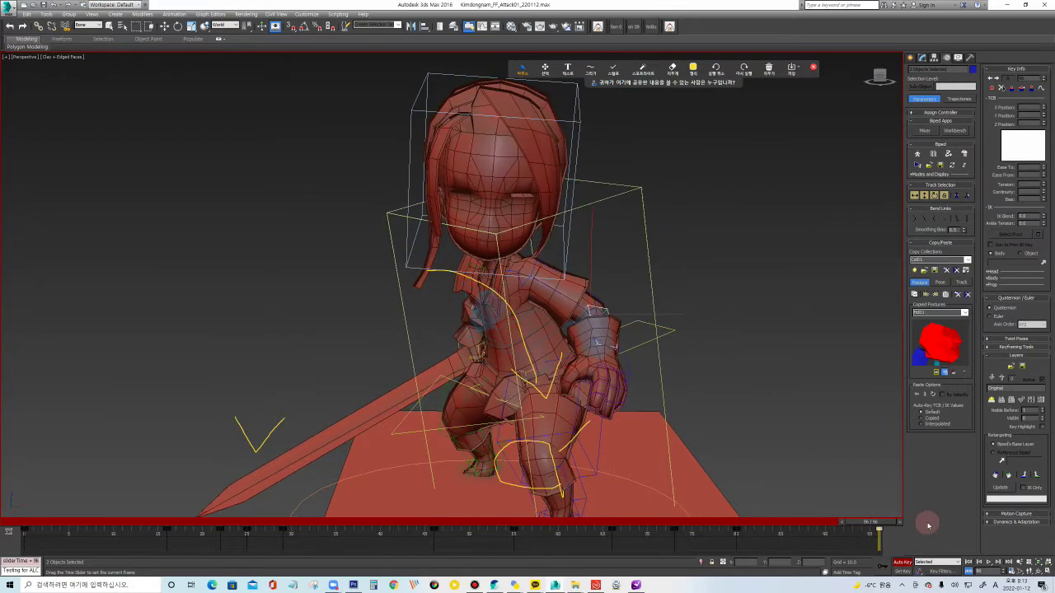
key(slash)
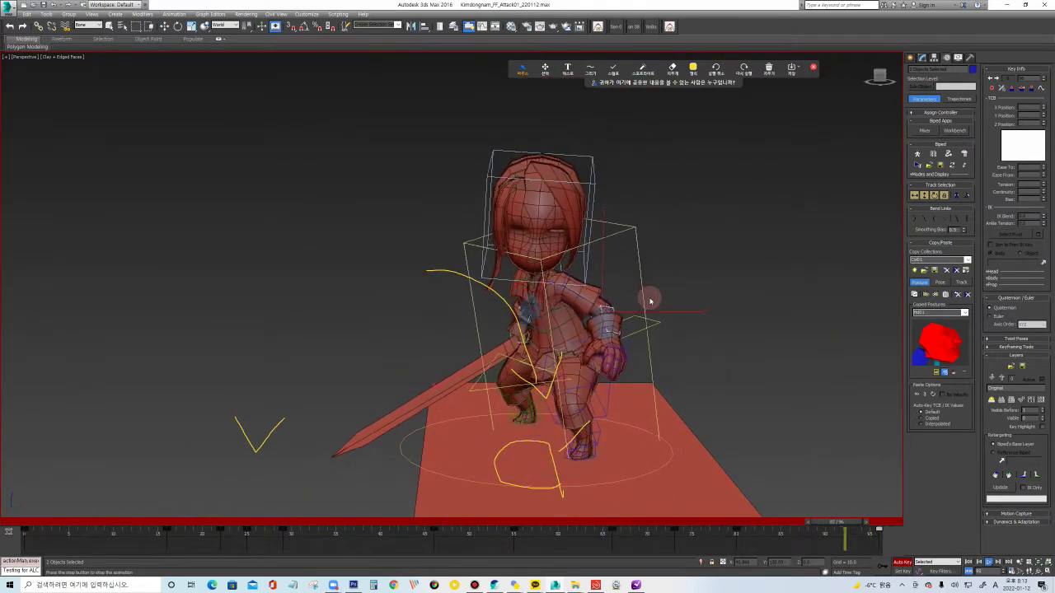
Orbit to a low side view, replay the attack, clear the selection and rewind to frame 0.
mouse_move(659, 296)
alt+middle_down()
mouse_move(622, 279)
mouse_move(624, 297)
alt+middle_up()
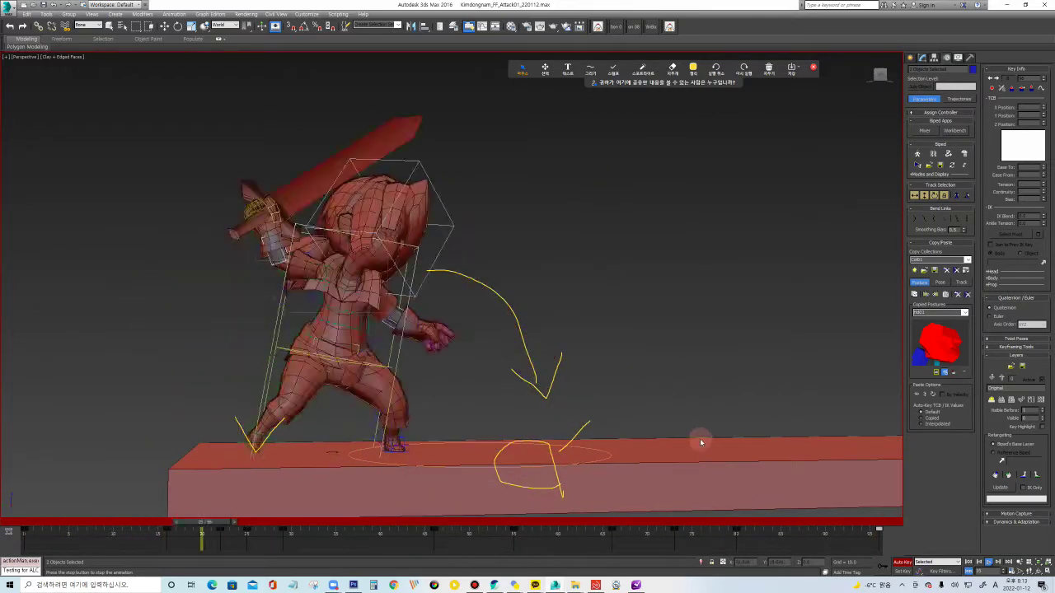
drag(694, 521, 834, 524)
key(w)
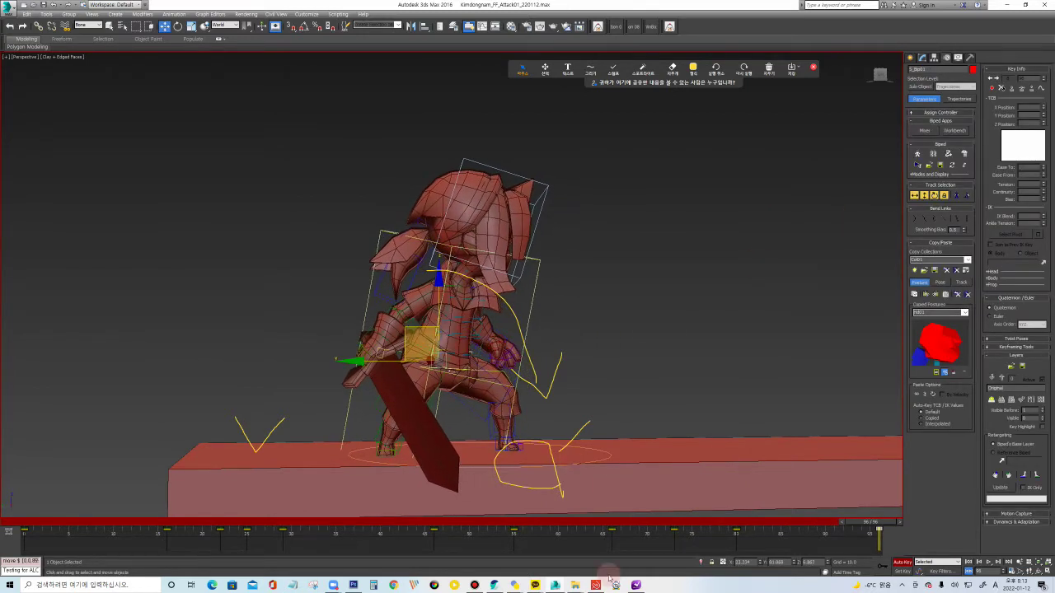
key(/)
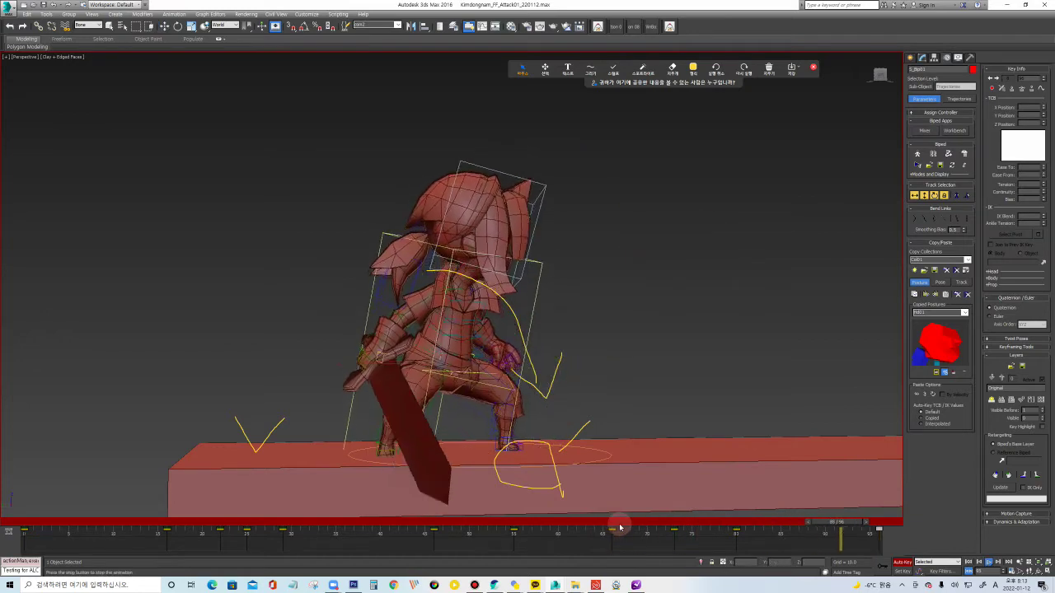
click(715, 432)
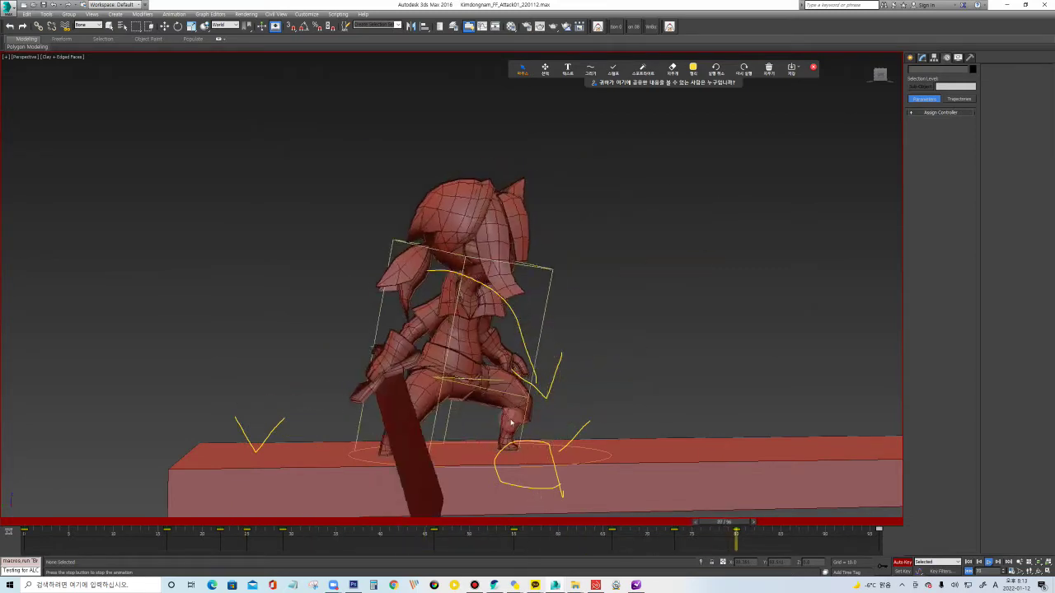
drag(78, 517, 23, 522)
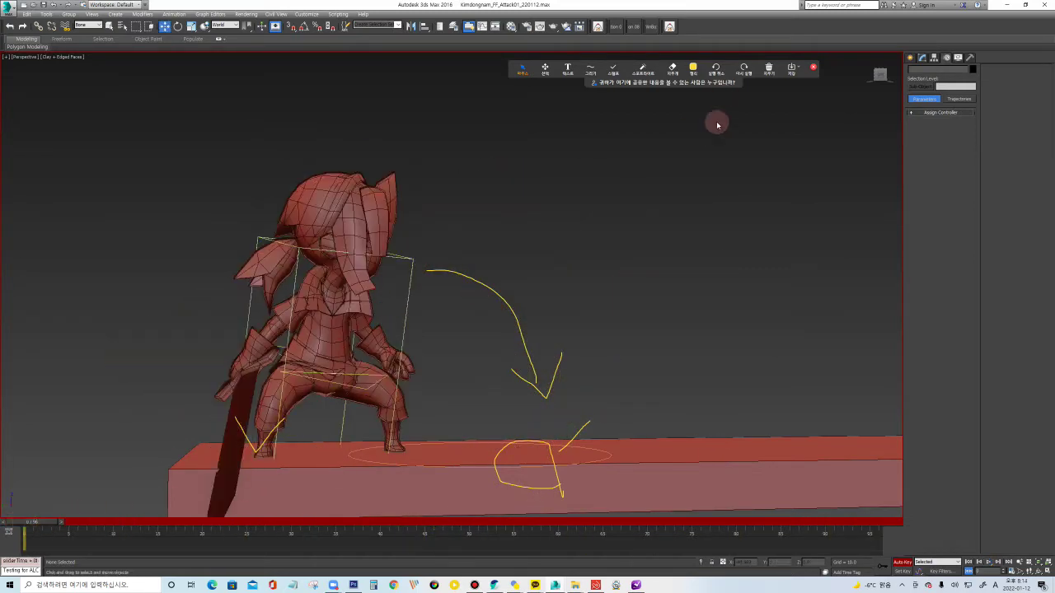
With playback running, draw a yellow rectangle over the middle timeline and a red one over the final frames.
key(slash)
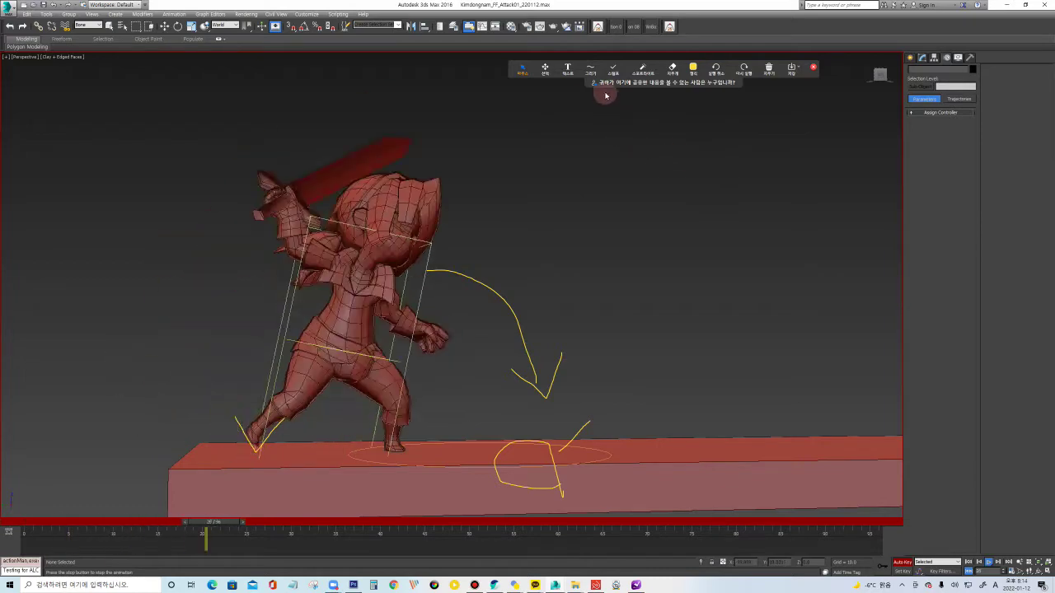
click(595, 72)
click(615, 93)
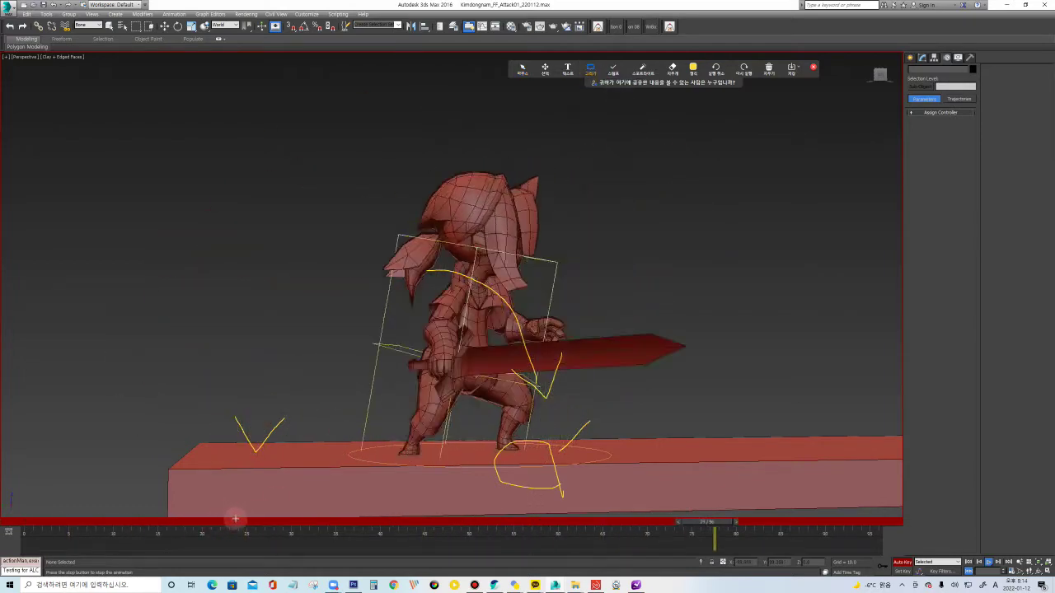
drag(232, 511, 610, 540)
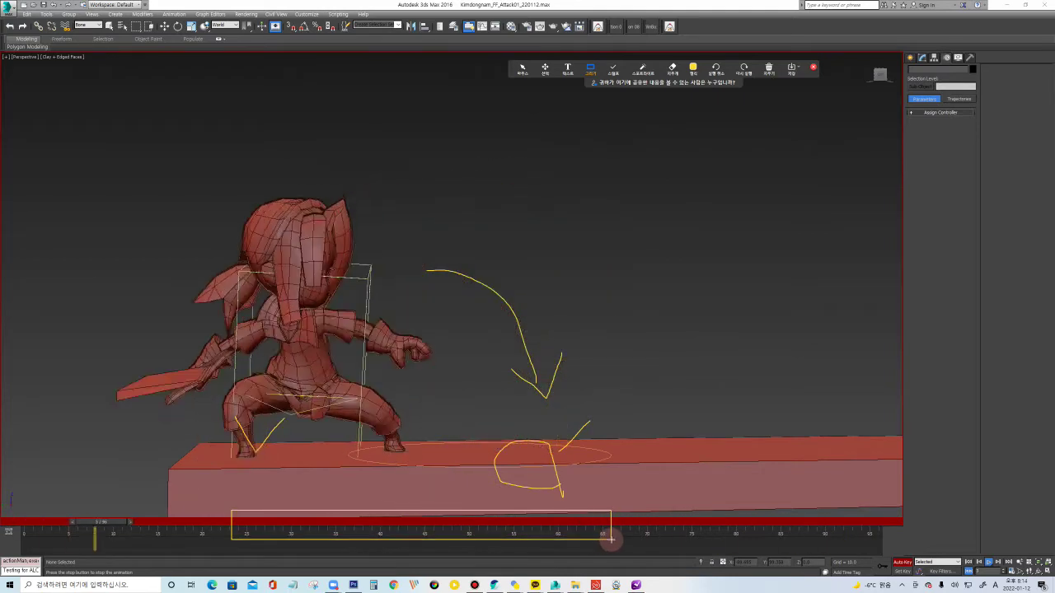
click(693, 67)
click(702, 101)
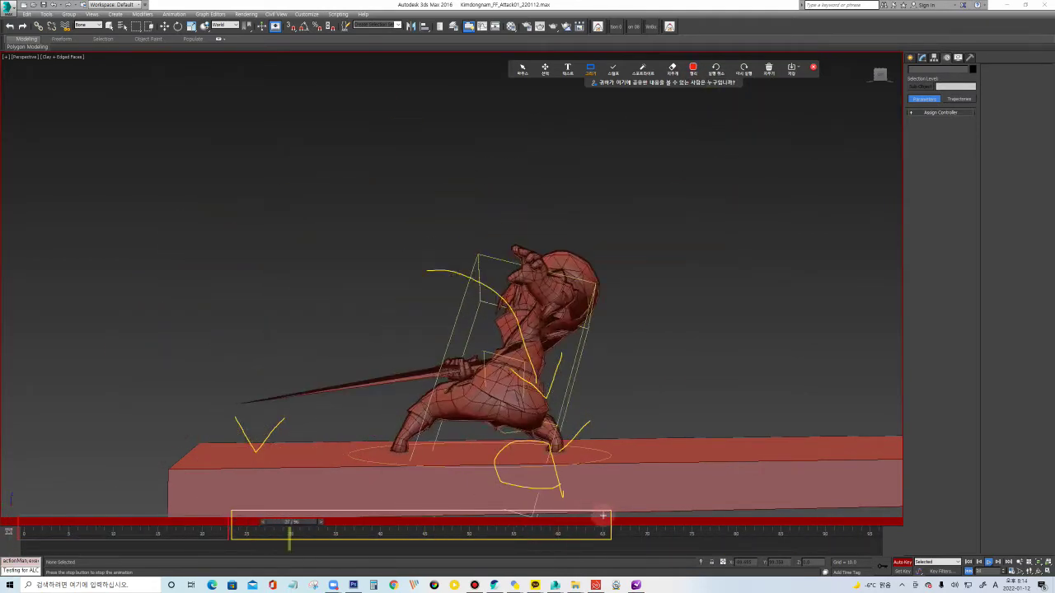
drag(618, 513, 881, 541)
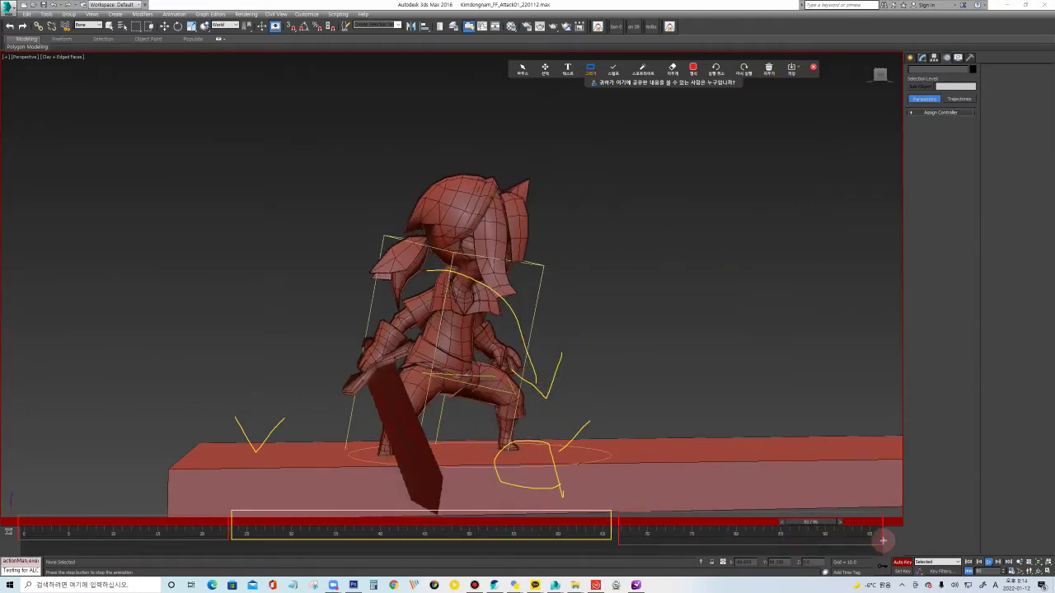
Sketch red freehand marks: a circle at frame 0, a line along early frames, zigzags mid-timeline.
click(590, 69)
click(593, 97)
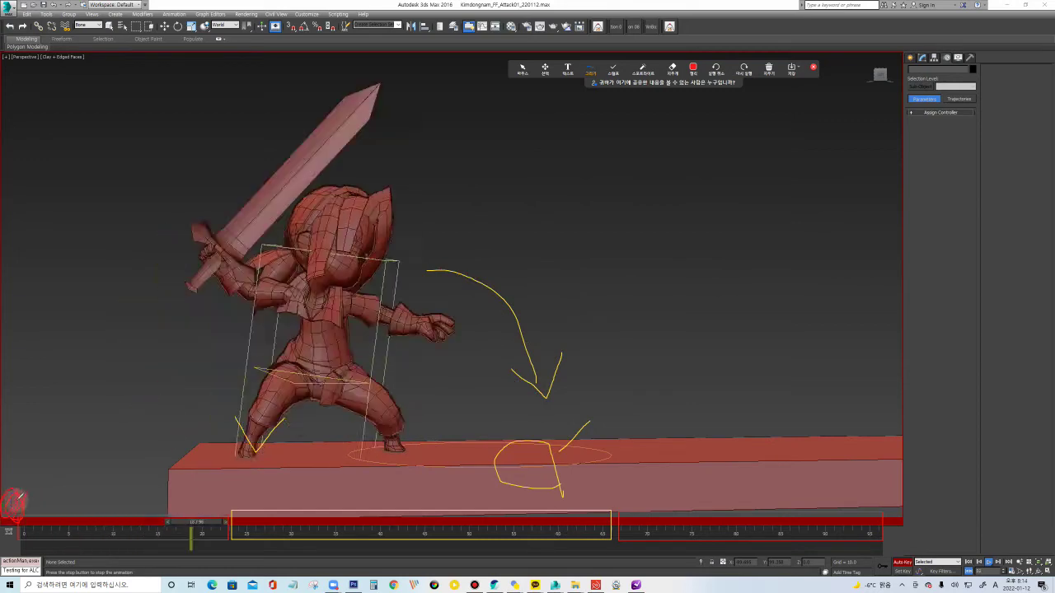
drag(11, 500, 23, 511)
drag(205, 490, 304, 499)
drag(375, 493, 428, 499)
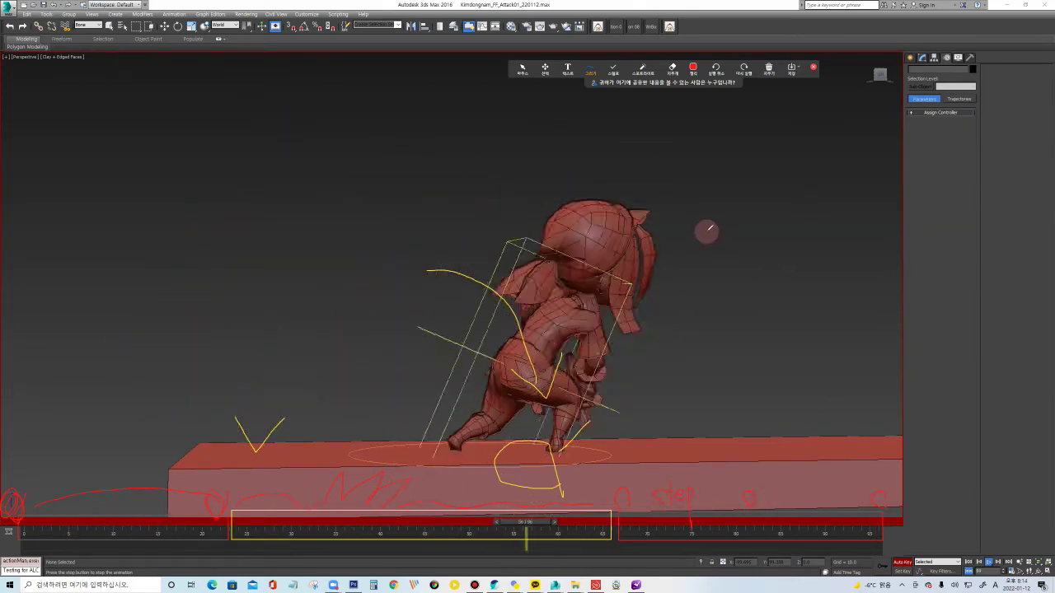
click(693, 67)
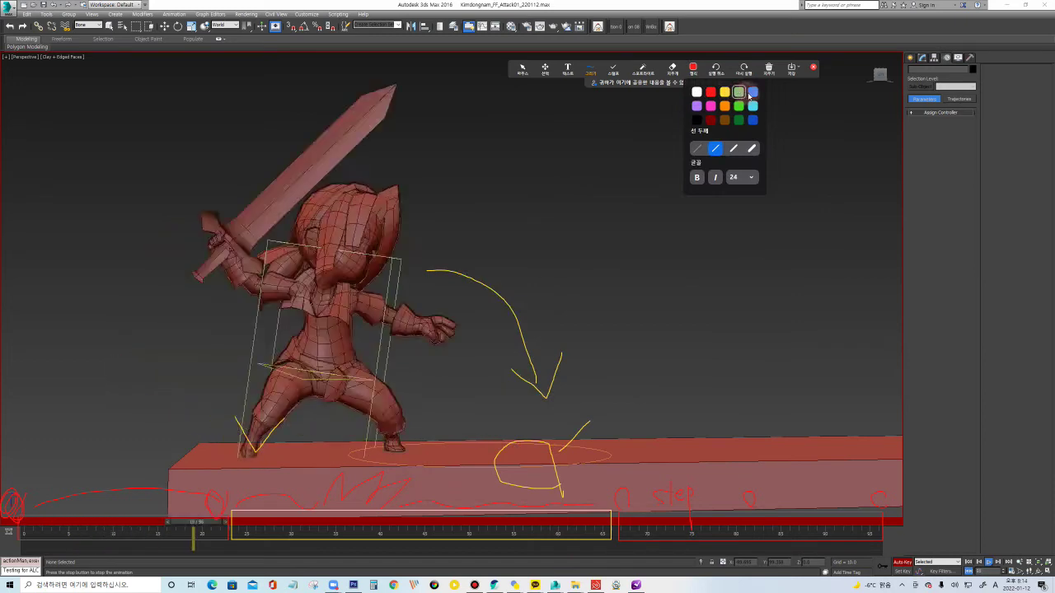
Write the word '공격' in cyan at the left and underline it.
click(752, 105)
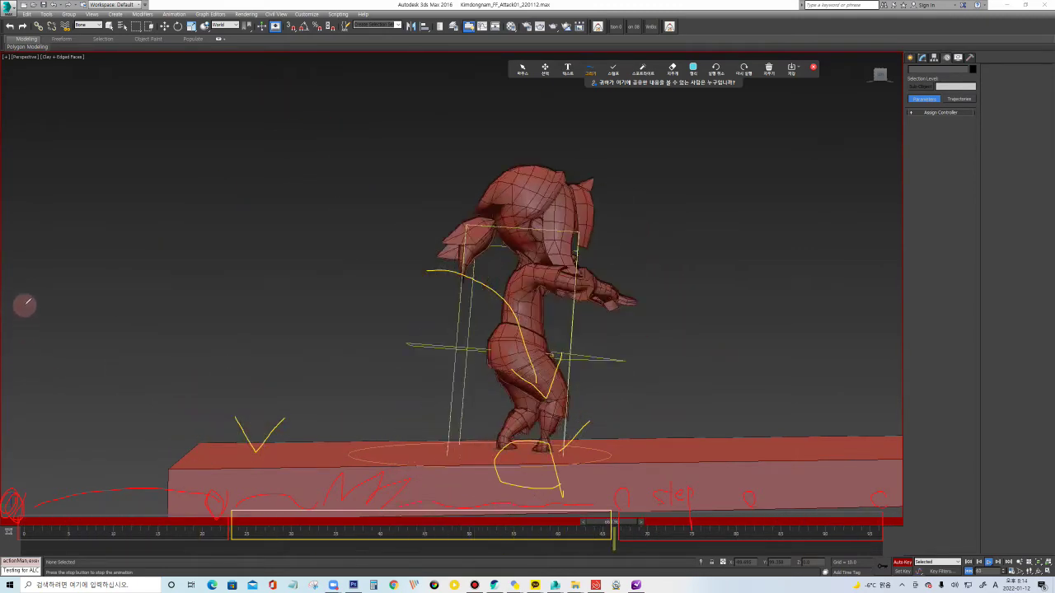
mouse_move(31, 326)
mouse_down()
mouse_move(47, 303)
mouse_move(56, 312)
mouse_up()
drag(67, 271, 67, 313)
drag(59, 318, 69, 323)
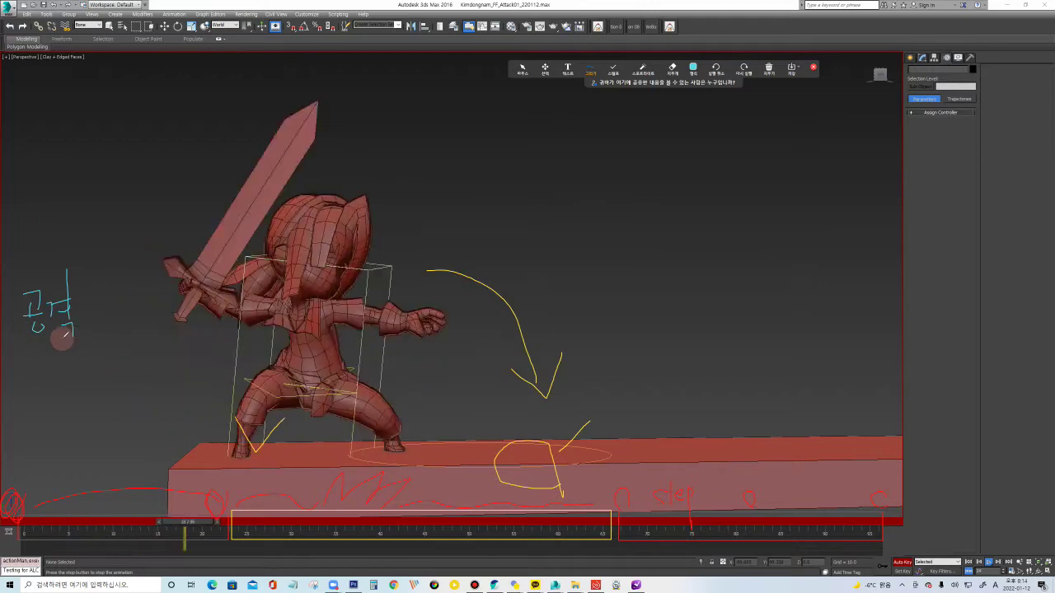
drag(32, 356, 76, 356)
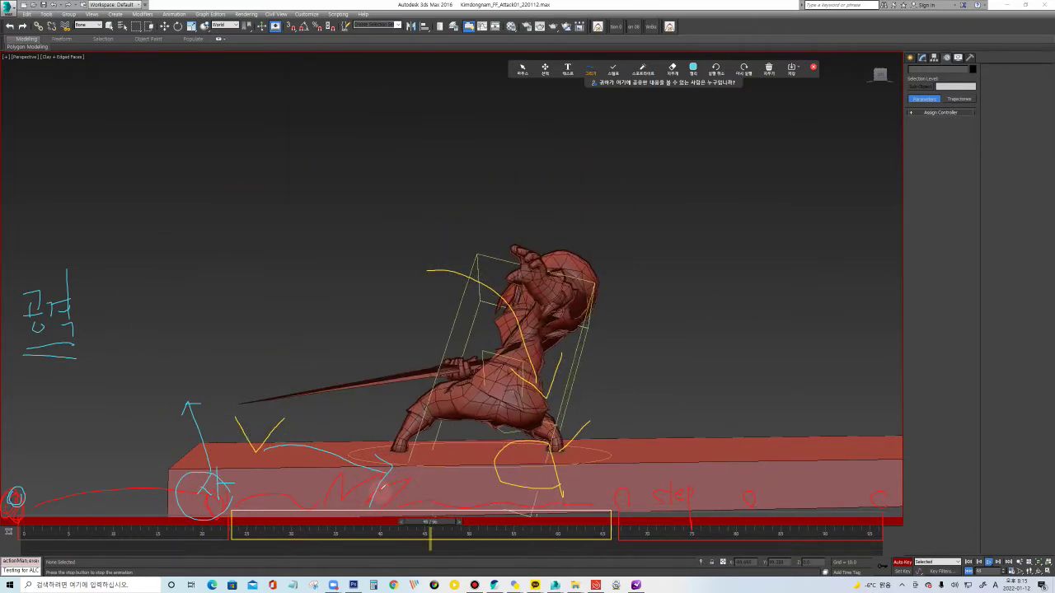
Draw cyan arrows along the middle and end frames, circle the red mark, and add an underlined note.
mouse_move(388, 478)
mouse_down()
mouse_move(583, 471)
mouse_move(587, 480)
mouse_up()
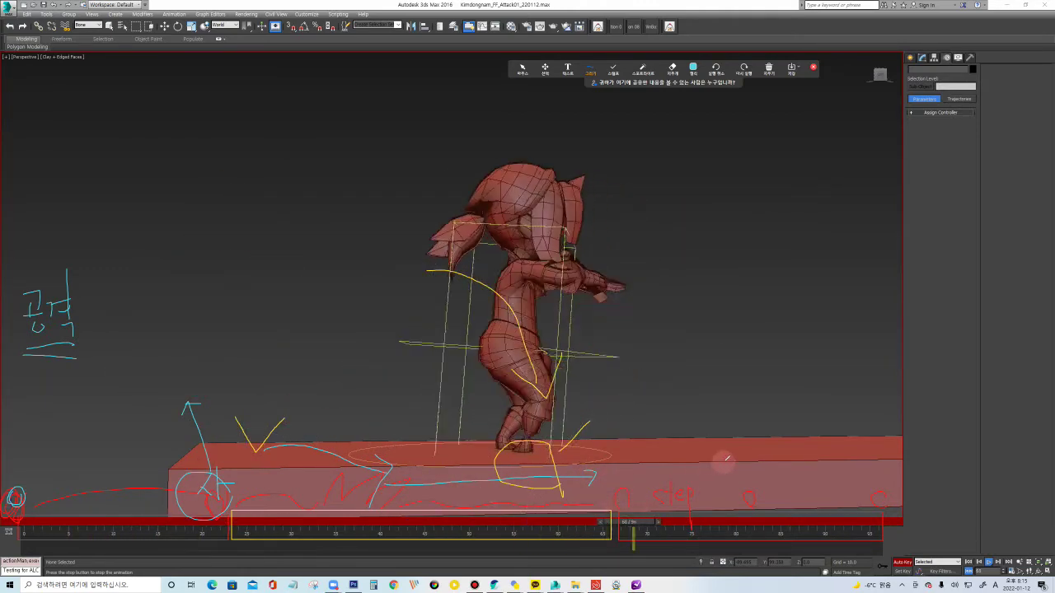
mouse_move(751, 471)
mouse_down()
mouse_move(766, 492)
mouse_move(746, 486)
mouse_up()
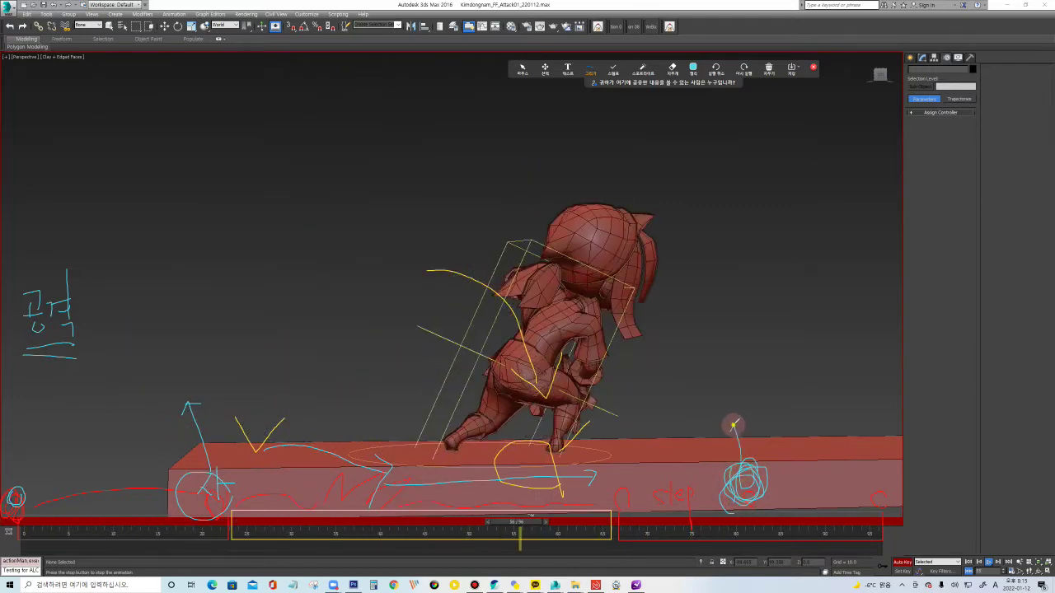
drag(736, 424, 741, 430)
drag(766, 487, 824, 493)
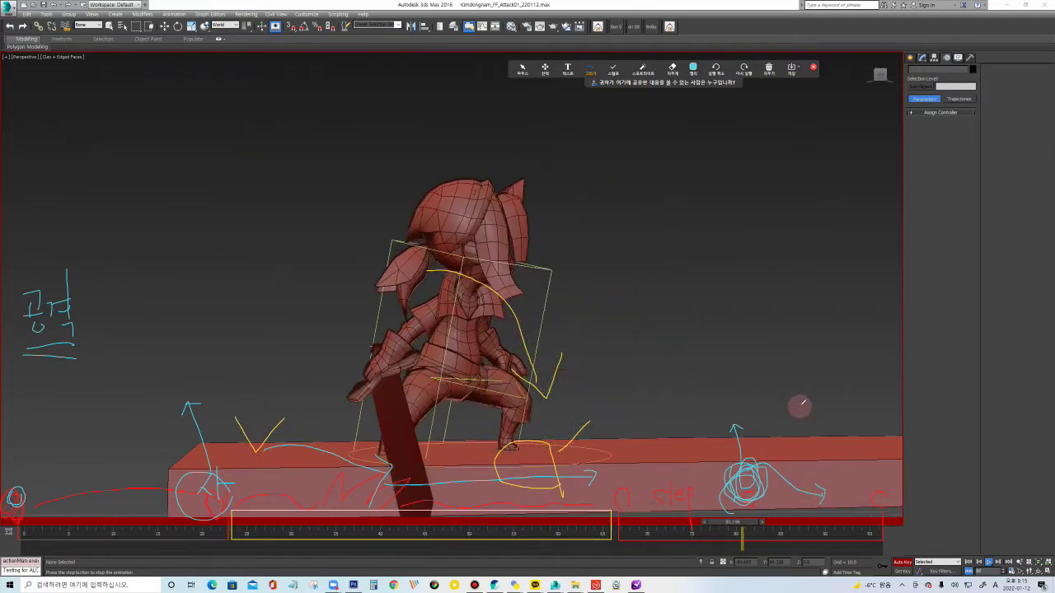
mouse_move(773, 365)
mouse_down()
mouse_move(795, 383)
mouse_move(818, 380)
mouse_move(827, 429)
mouse_up()
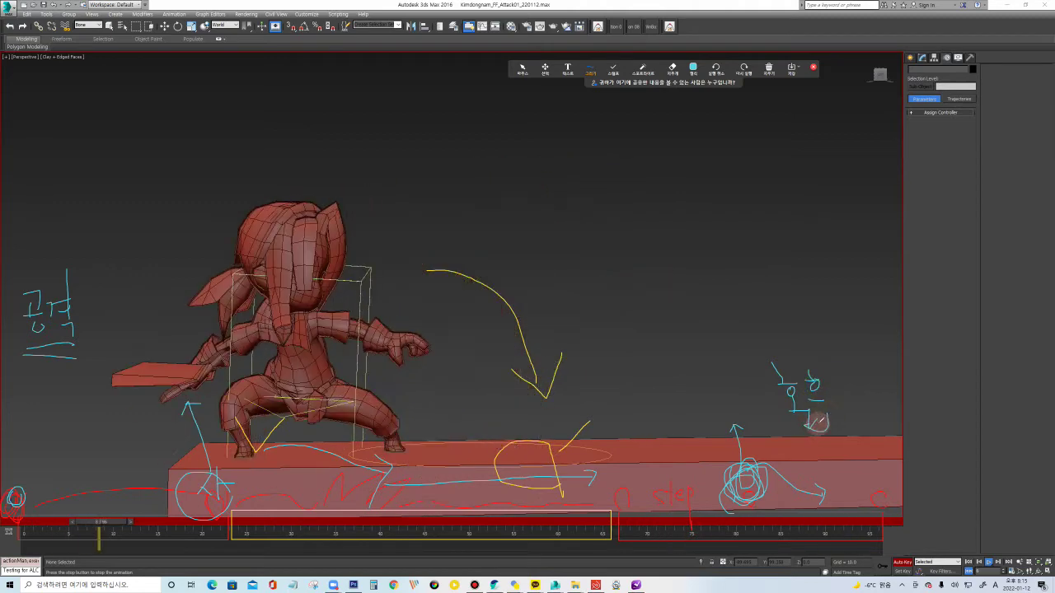
mouse_move(56, 427)
mouse_down()
mouse_move(56, 465)
mouse_move(92, 445)
mouse_move(125, 447)
mouse_up()
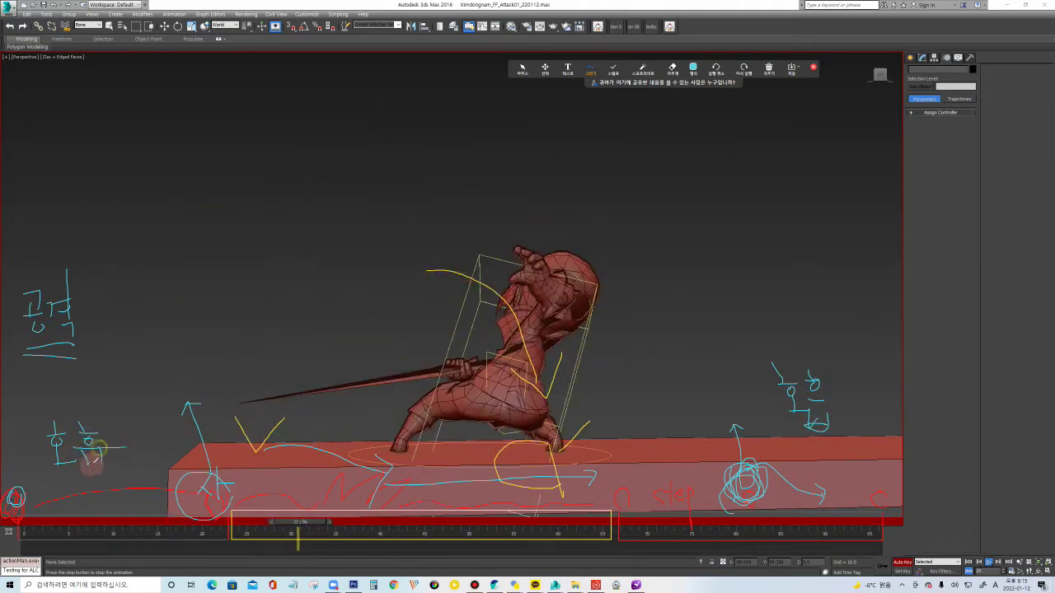
Write three labels above the character, underline each, then return to an early frame.
mouse_move(319, 126)
mouse_down()
mouse_move(318, 150)
mouse_move(341, 114)
mouse_move(356, 160)
mouse_up()
drag(357, 138, 369, 138)
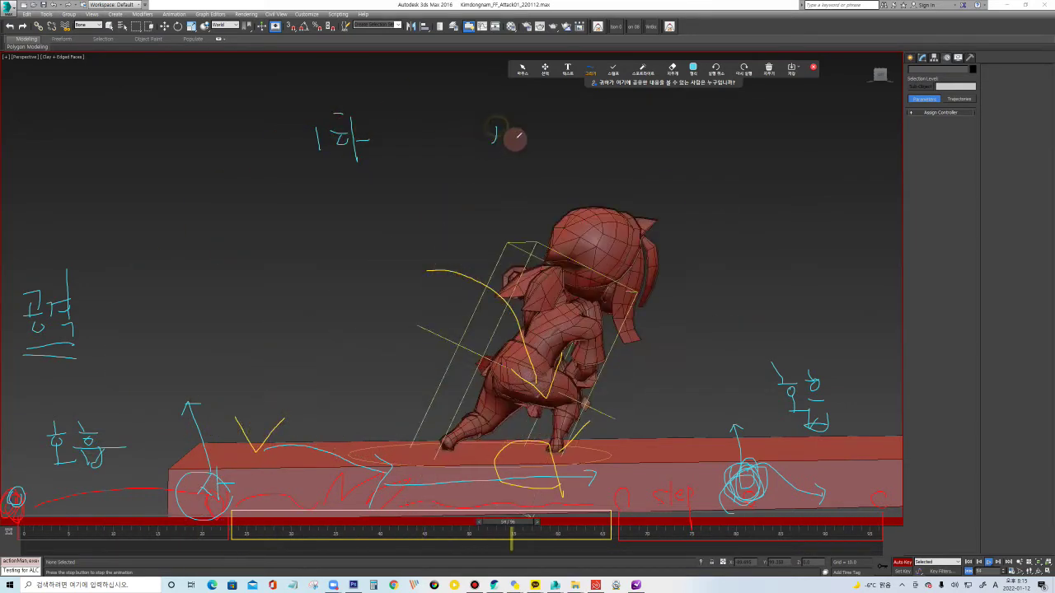
drag(495, 140, 515, 139)
drag(751, 129, 754, 155)
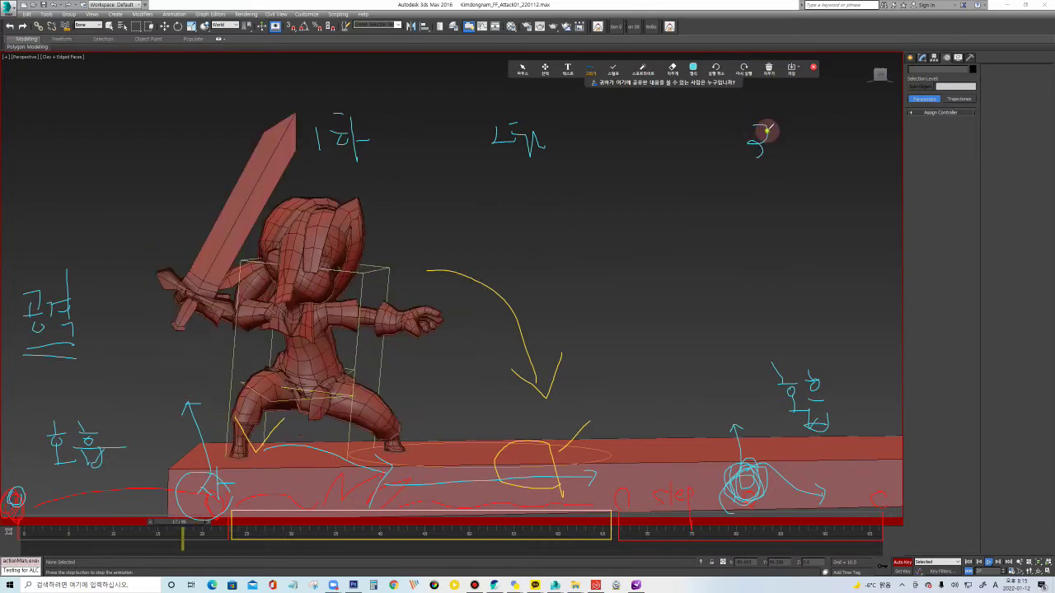
drag(295, 174, 357, 173)
drag(492, 164, 537, 164)
drag(701, 165, 803, 164)
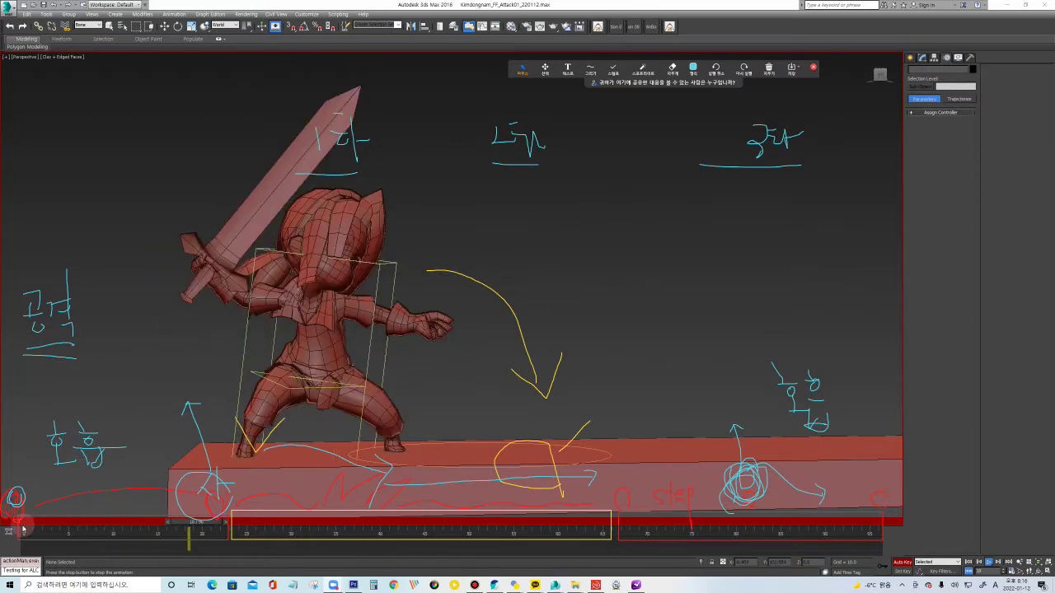
drag(23, 524, 223, 530)
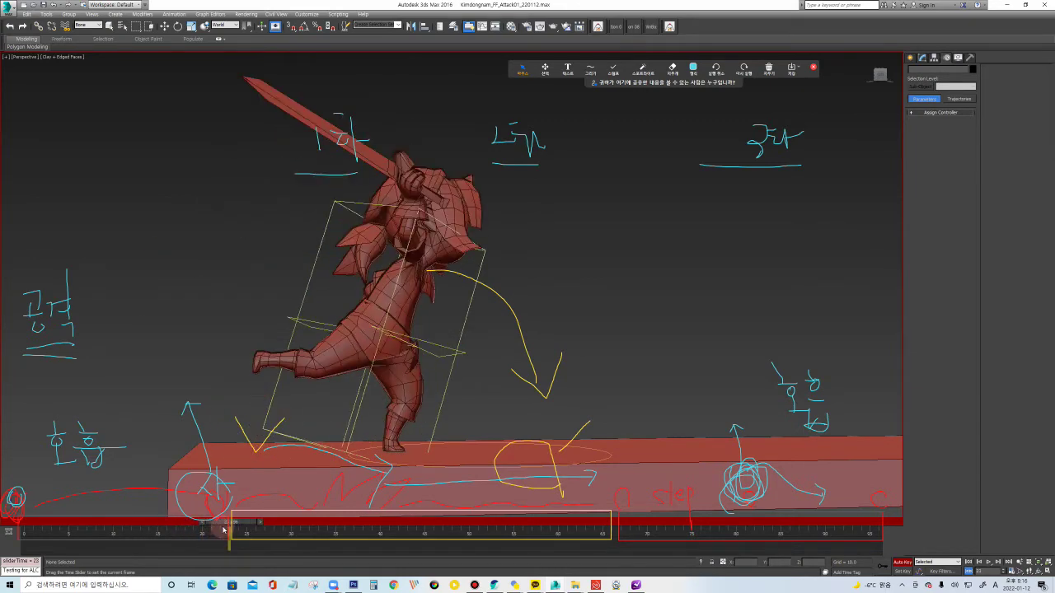
Scrub the time slider to about frame 22 to view the mid-leap pose.
mouse_move(223, 530)
mouse_down()
mouse_move(188, 531)
mouse_move(229, 525)
mouse_up()
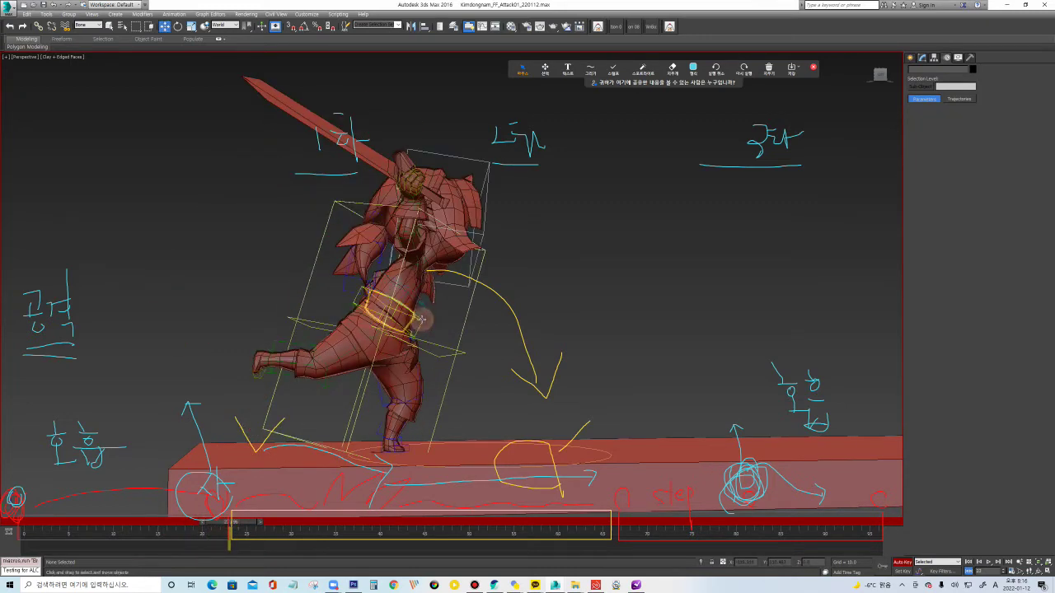
At frame 22, rotate the spine about -14.6° to twist the upper body back.
key(ctrl+z)
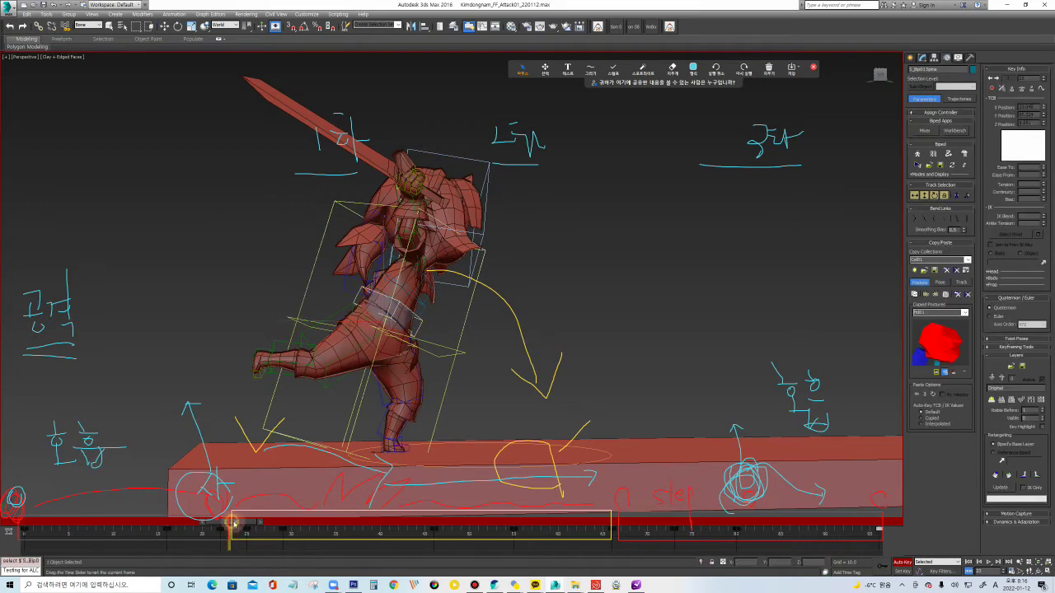
drag(234, 523, 224, 525)
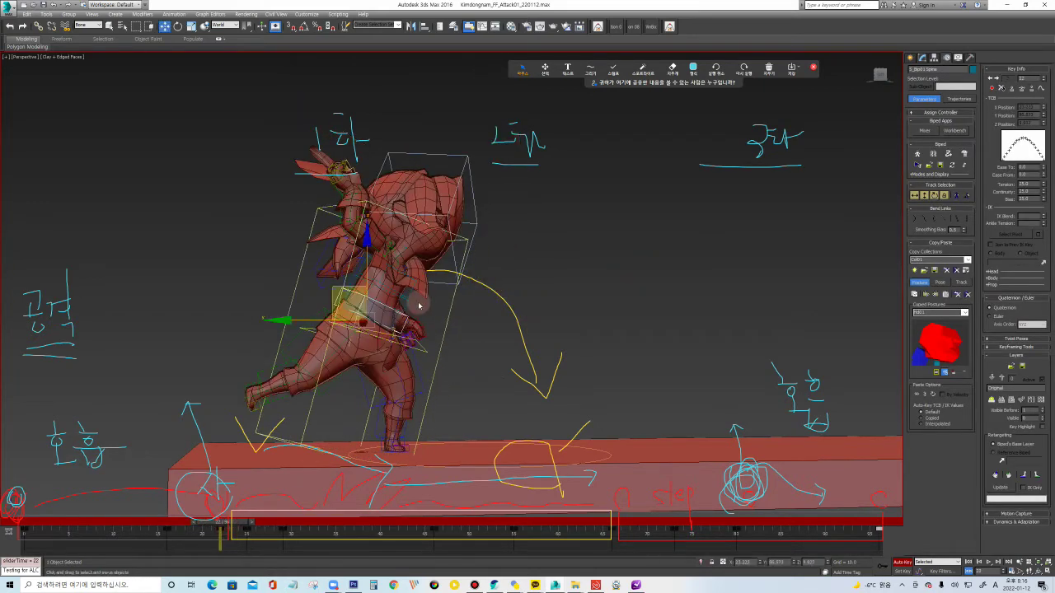
drag(418, 298, 421, 285)
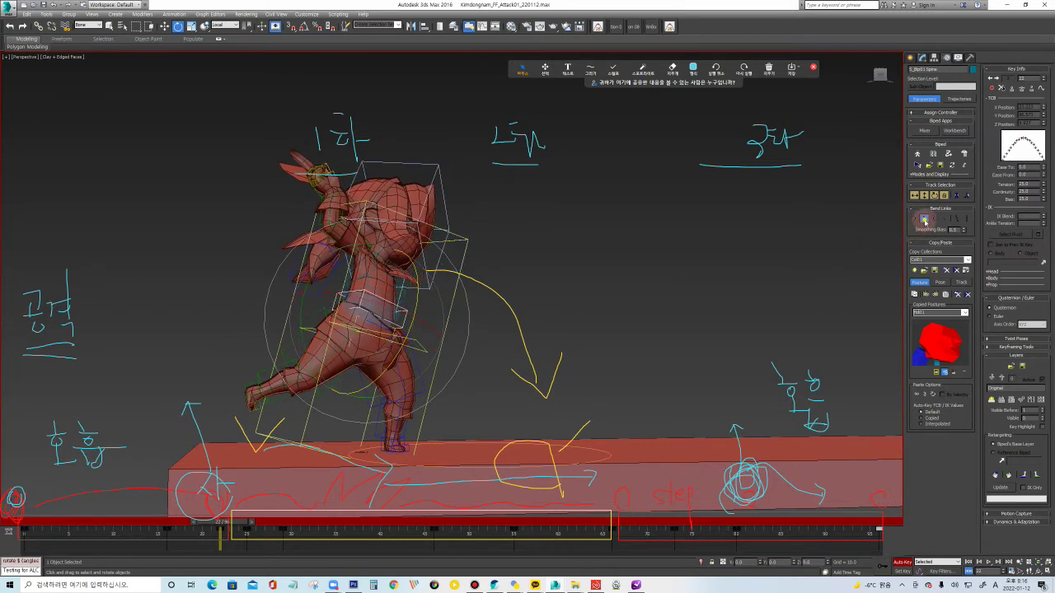
drag(417, 284, 418, 302)
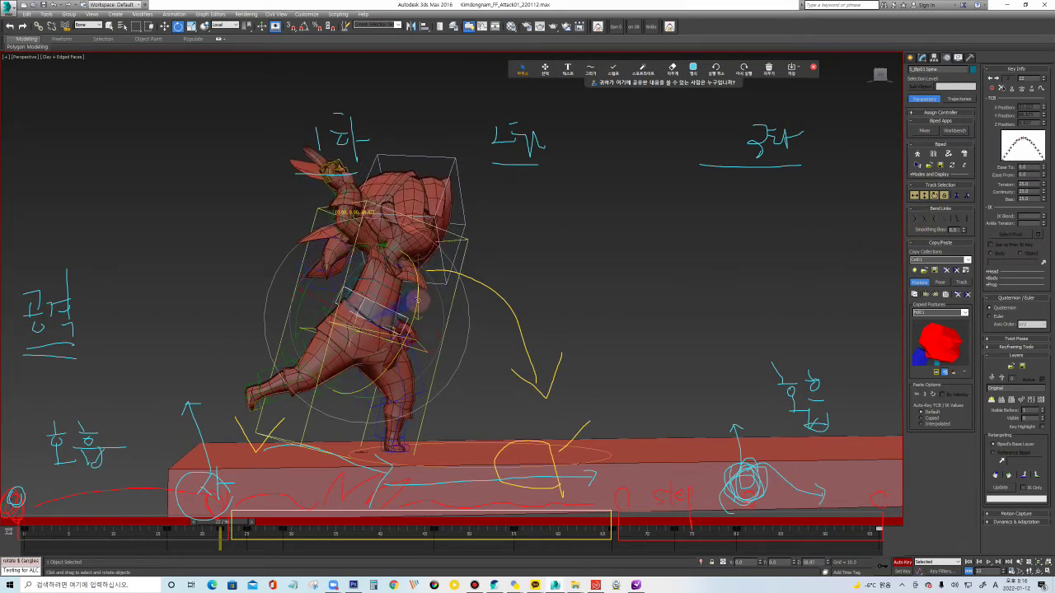
Scrub forward through frames 25 to 73 and select all biped keys with the s_ALLKEY set.
drag(222, 524, 286, 523)
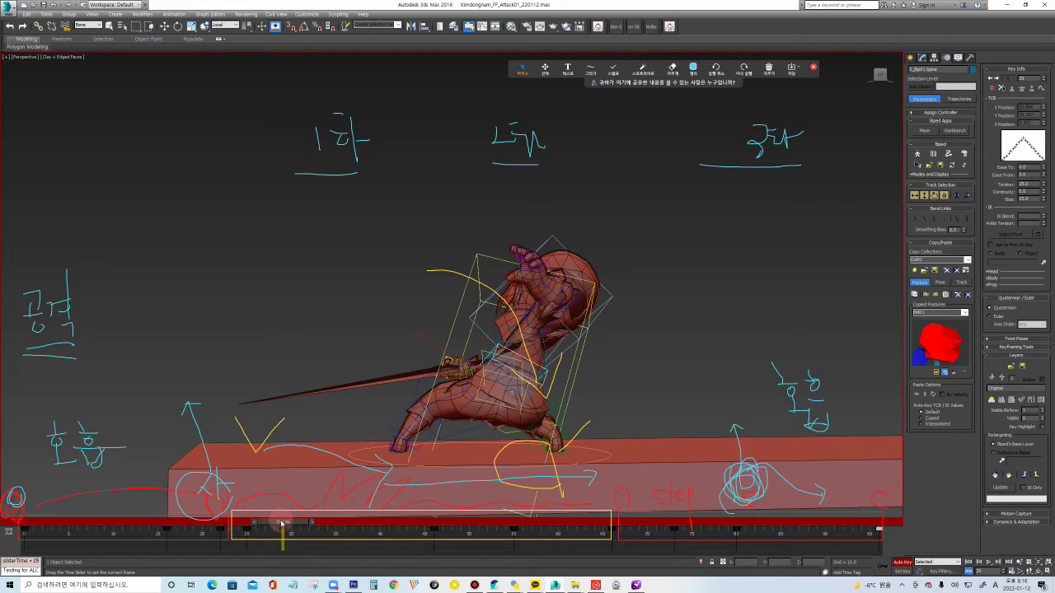
drag(295, 526, 333, 530)
mouse_move(420, 526)
mouse_down()
mouse_move(775, 522)
mouse_move(577, 527)
mouse_move(664, 532)
mouse_up()
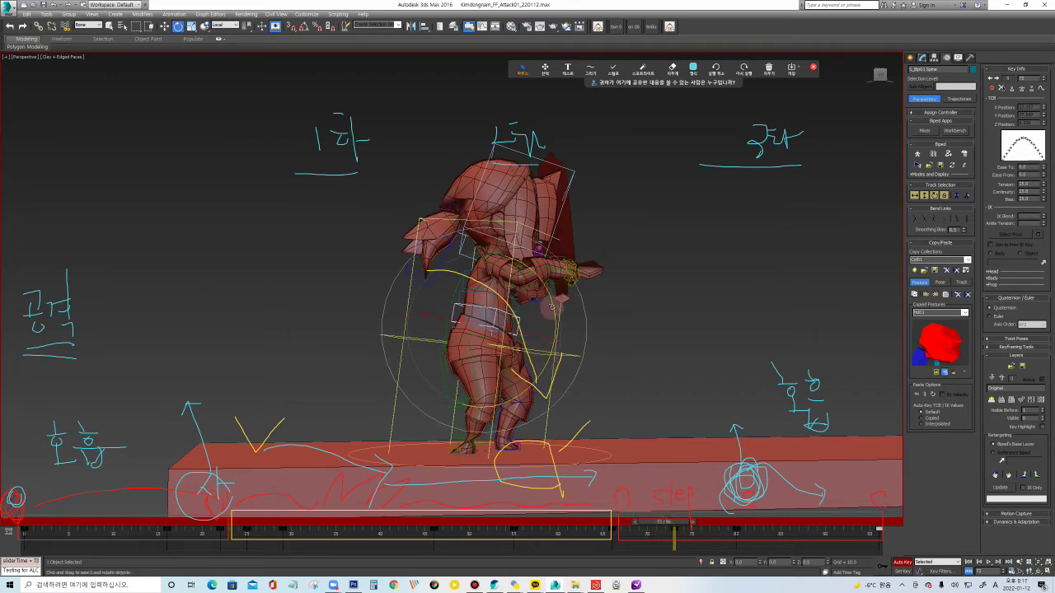
click(580, 313)
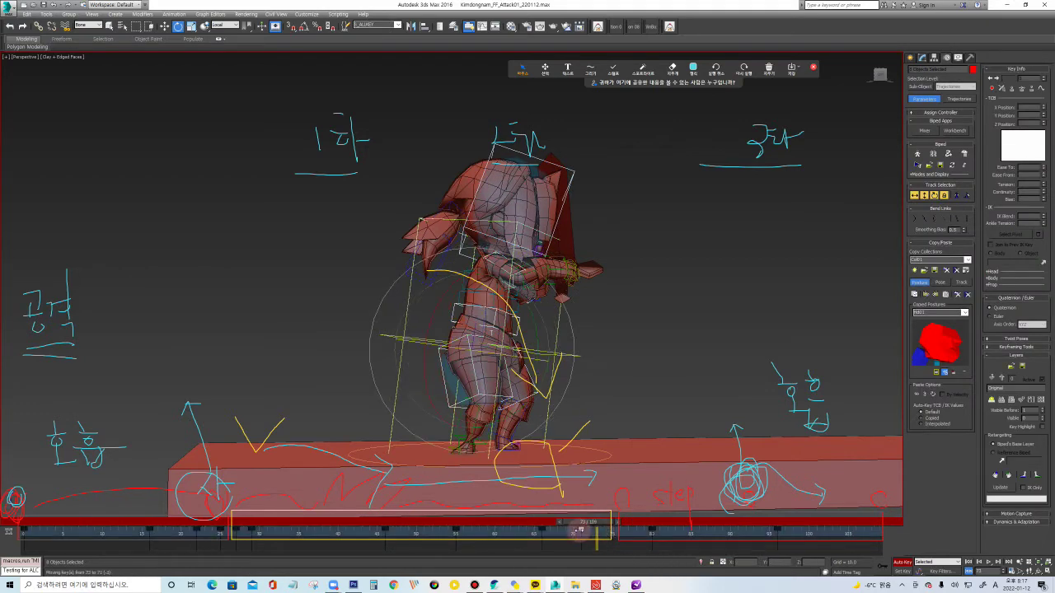
Move the frame-72 key to frame 70 and shift a later key further out in time.
drag(579, 535, 579, 535)
drag(643, 525, 651, 528)
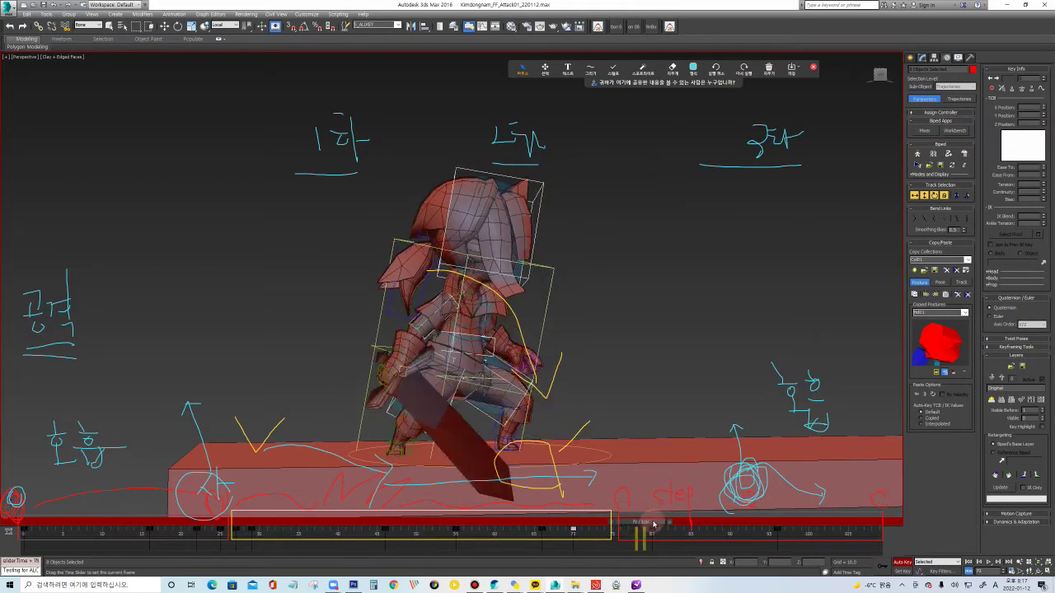
drag(777, 532, 824, 532)
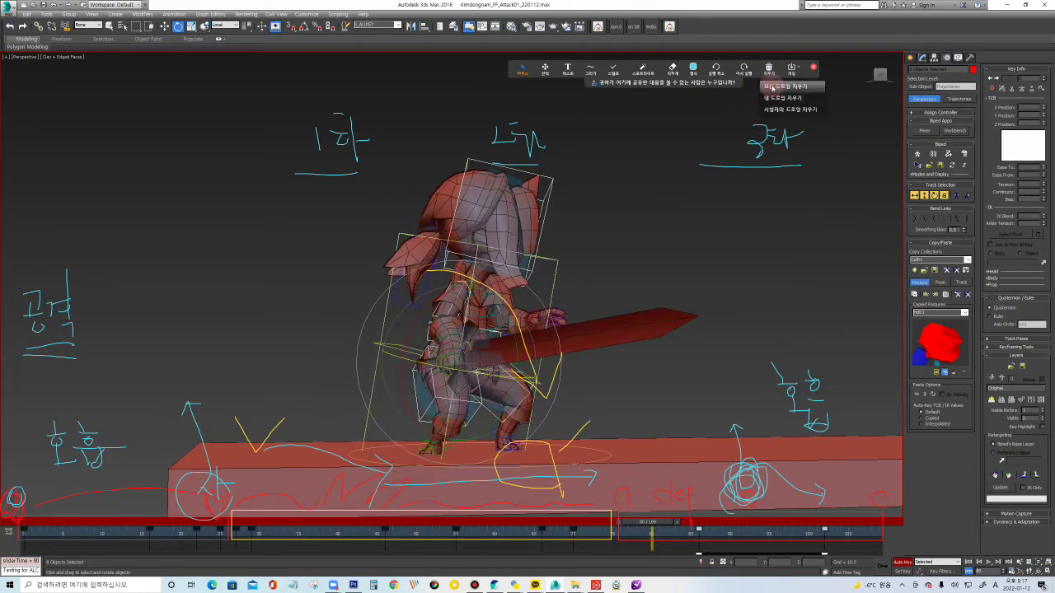
Erase all on-screen drawings, return to about frame 73, and activate Body Rotation.
click(772, 87)
drag(522, 528, 653, 524)
click(934, 194)
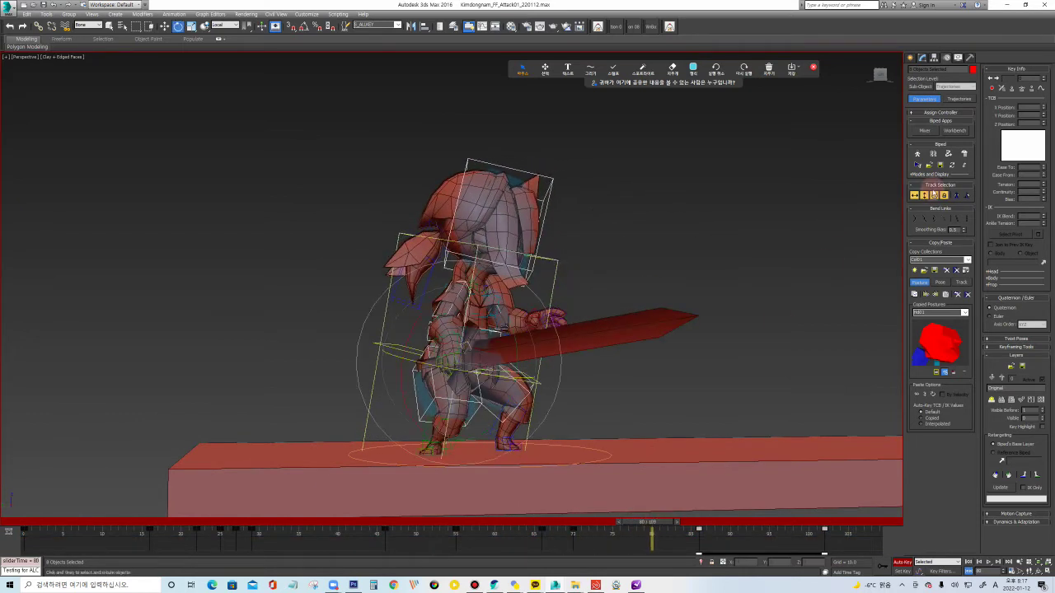
click(922, 197)
At frame 80, rotate the spine and head into a new upper-body pose.
scroll(620, 307, up, 3)
key(w)
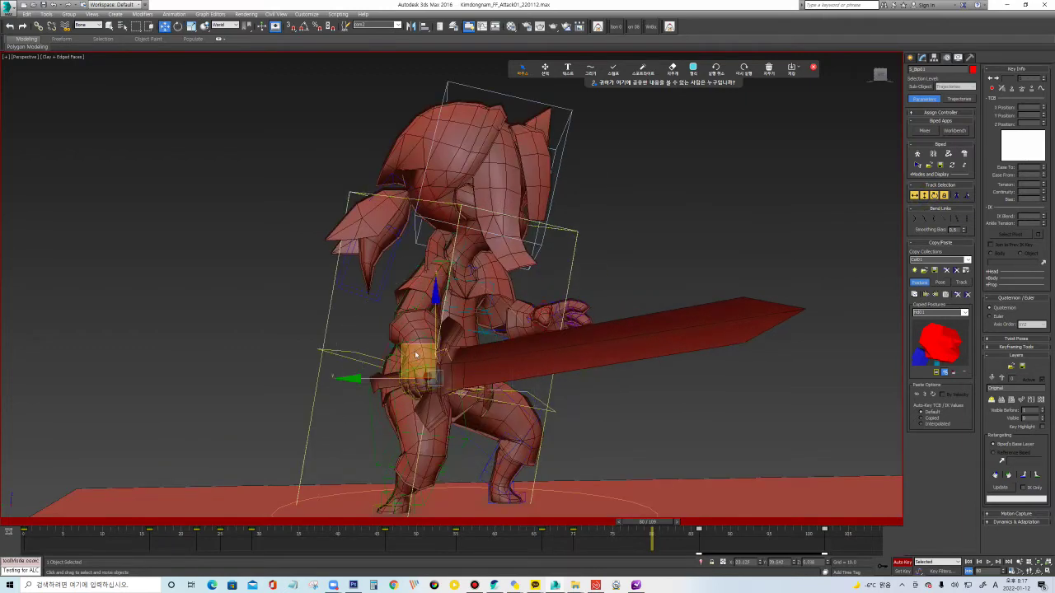
key(e)
drag(415, 346, 470, 295)
click(449, 292)
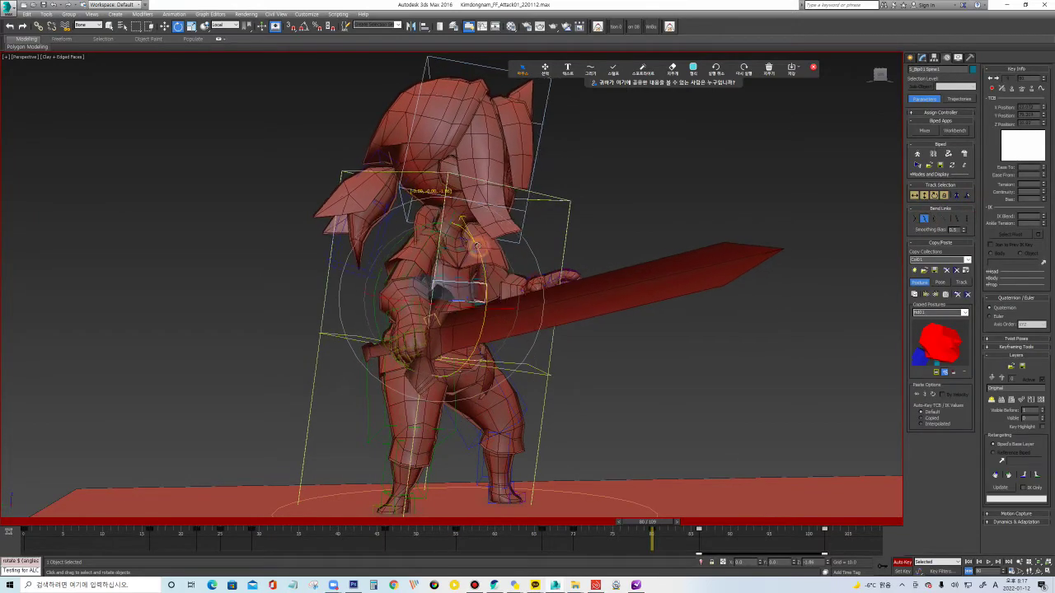
drag(476, 251, 532, 167)
click(524, 153)
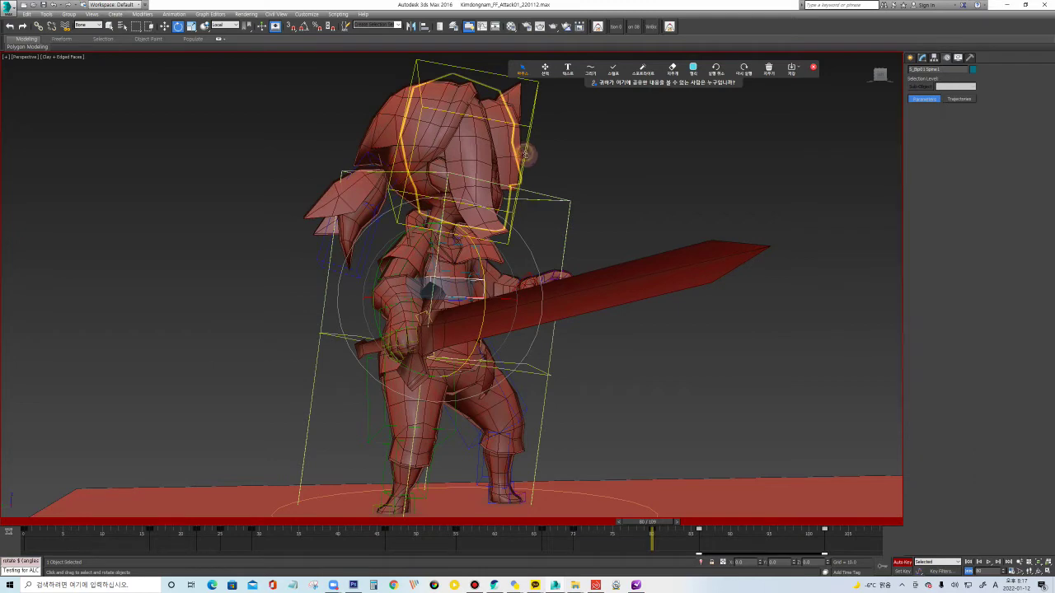
drag(513, 164, 456, 228)
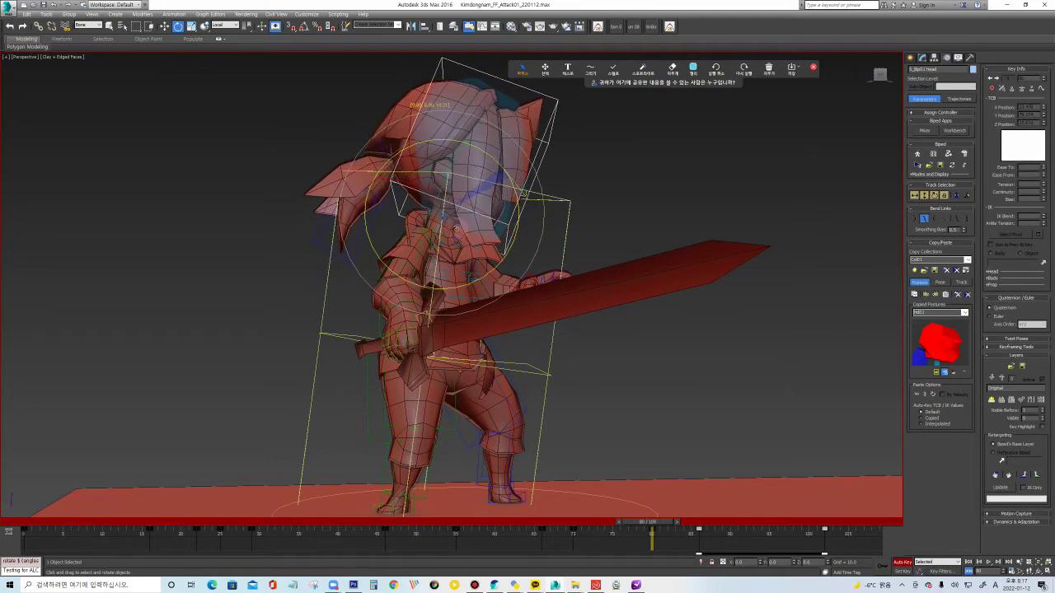
Rotate the right upper arm and forearm so the sword points forward horizontally, then replay the attack.
click(440, 265)
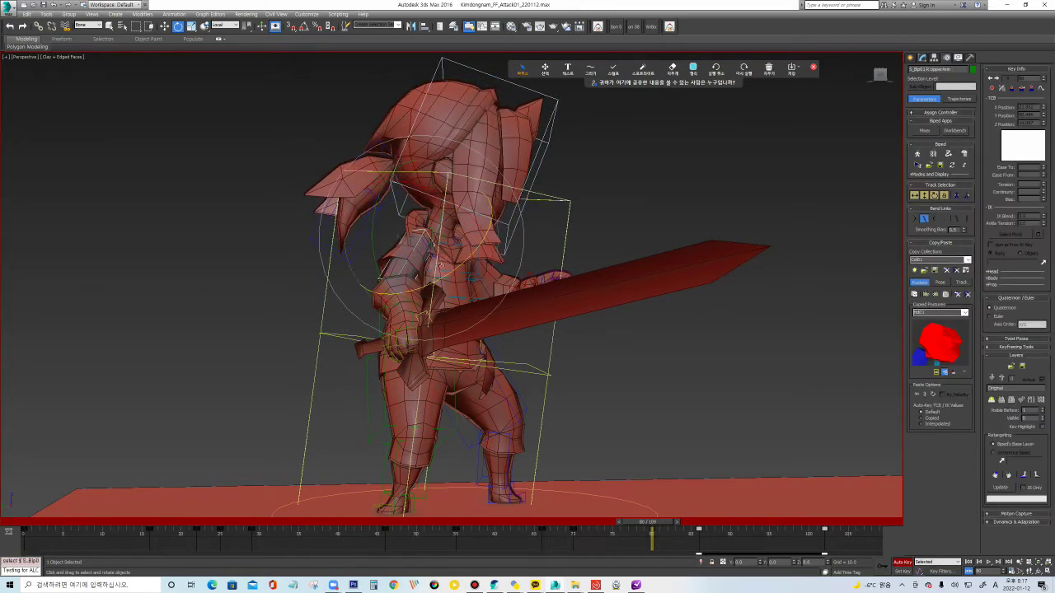
mouse_move(647, 522)
mouse_down()
mouse_move(585, 518)
mouse_move(653, 530)
mouse_up()
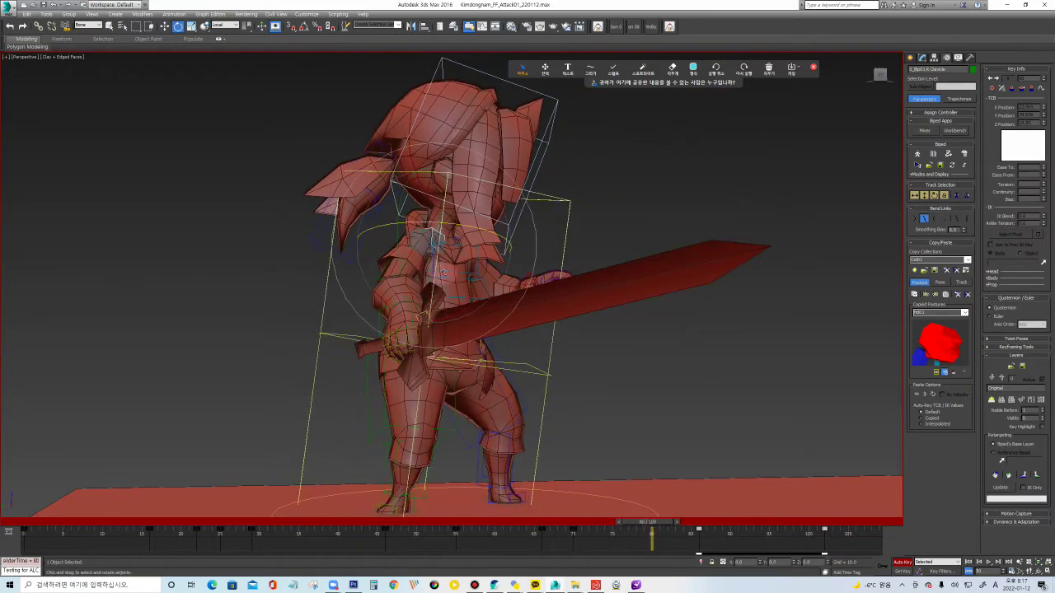
click(434, 261)
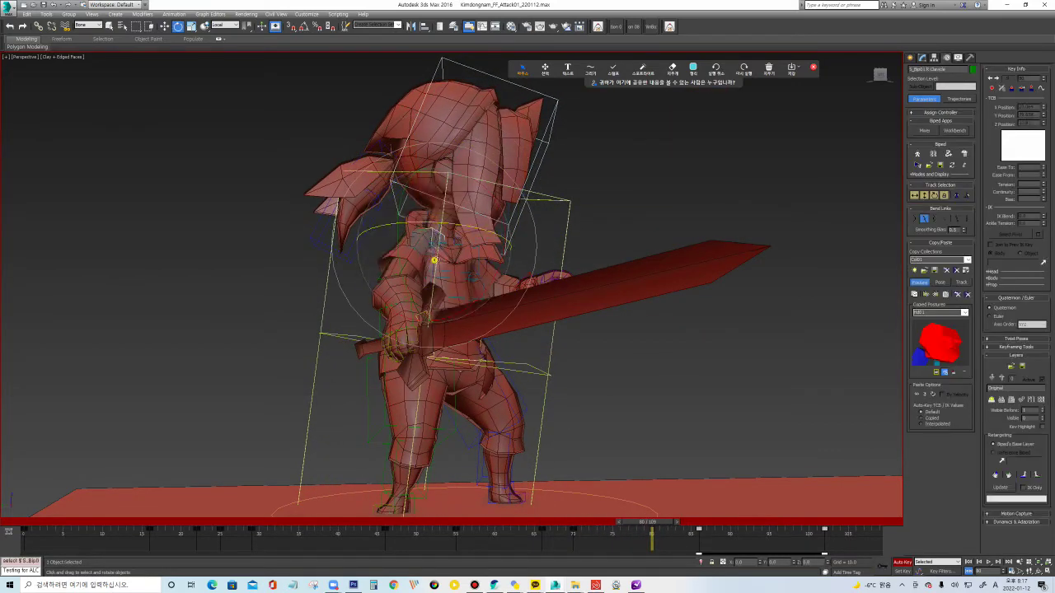
click(466, 251)
mouse_move(466, 252)
mouse_down()
mouse_move(460, 244)
mouse_move(487, 242)
mouse_up()
click(484, 247)
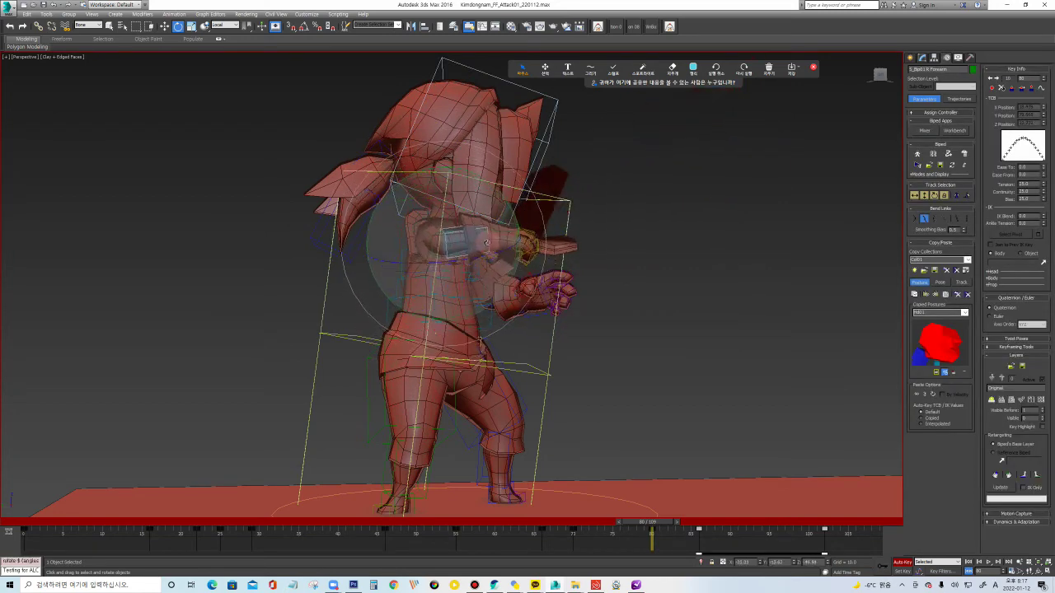
click(504, 240)
click(462, 206)
mouse_move(461, 206)
mouse_down()
mouse_move(421, 154)
mouse_move(404, 177)
mouse_up()
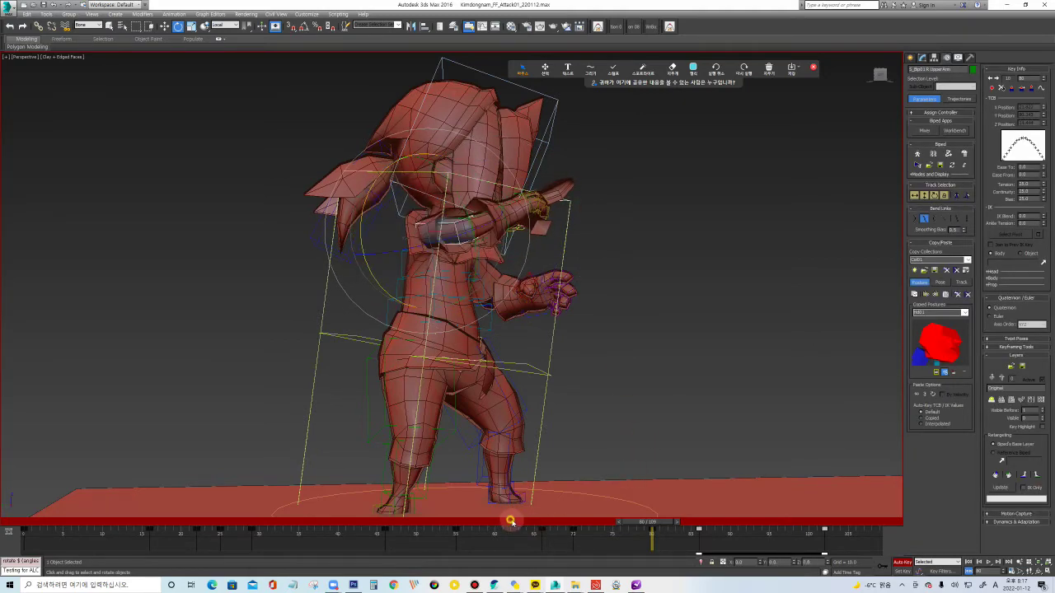
drag(510, 521, 729, 540)
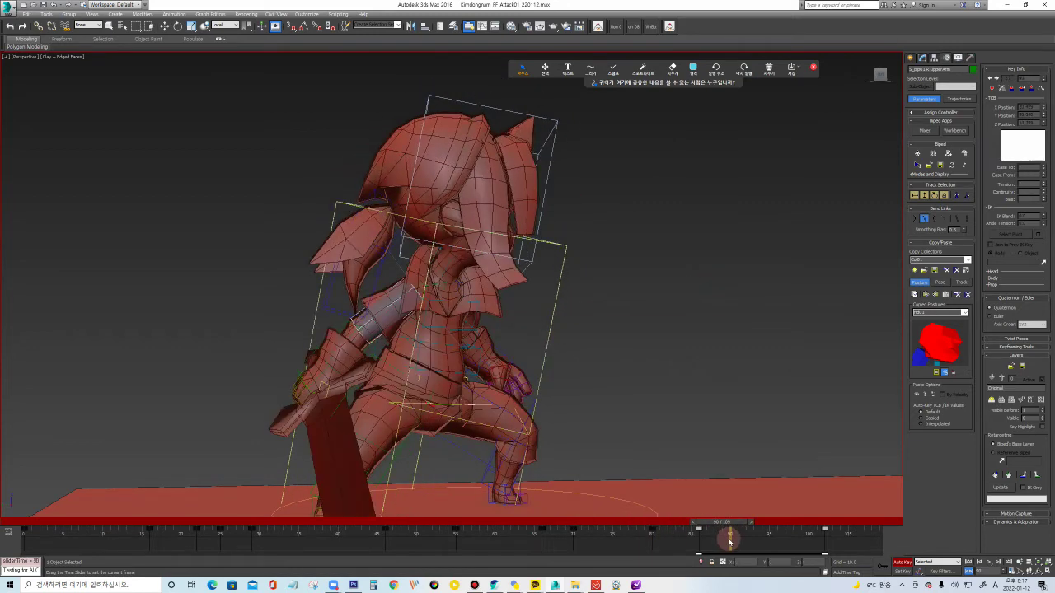
key(/)
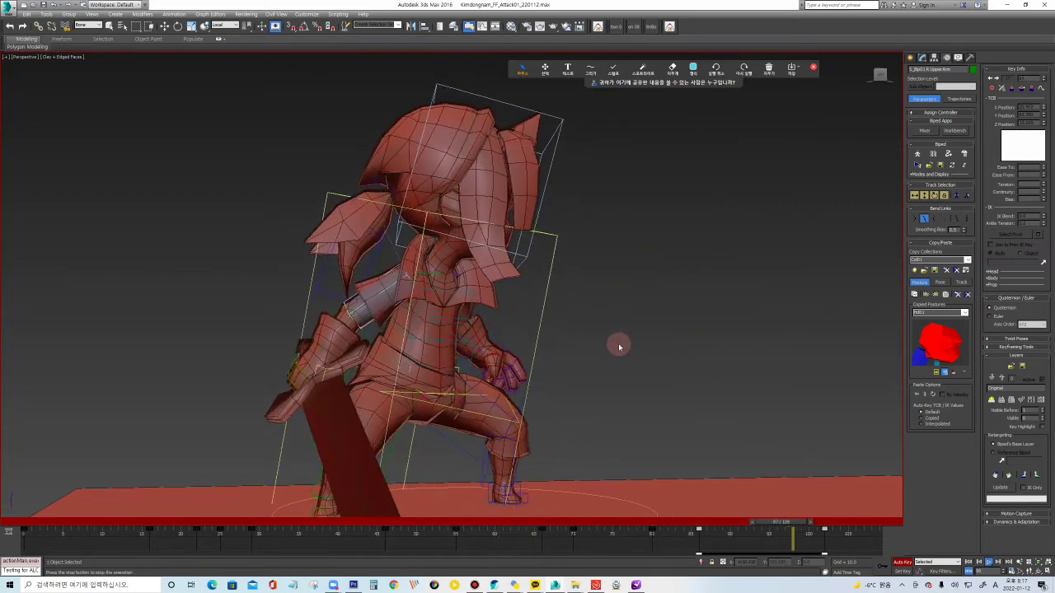
Tilt the head down at frame 16, then select the left forearm at frame 15 for rotation.
scroll(657, 450, down, 3)
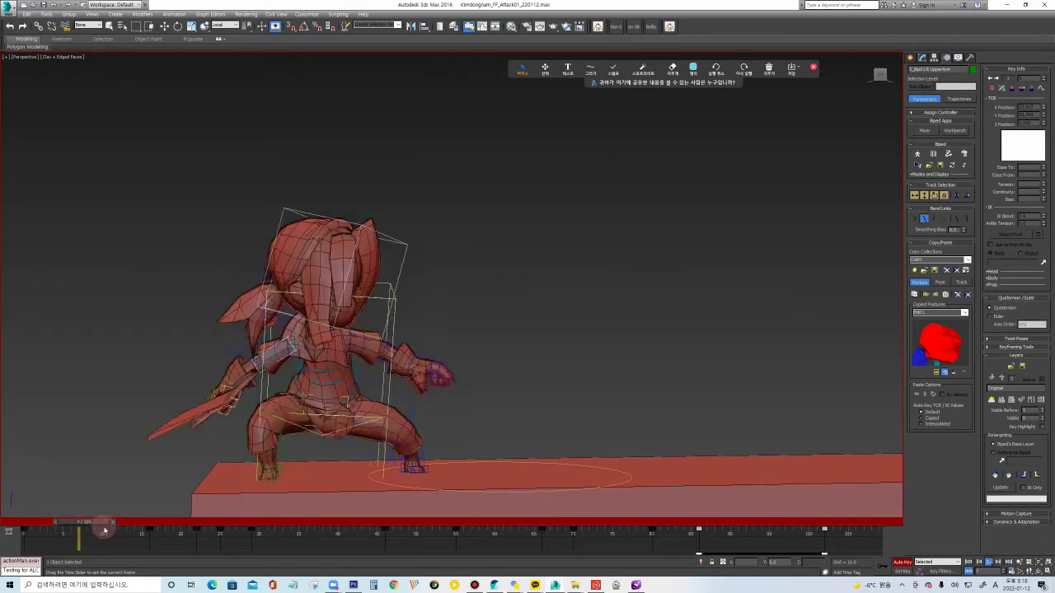
drag(105, 530, 145, 532)
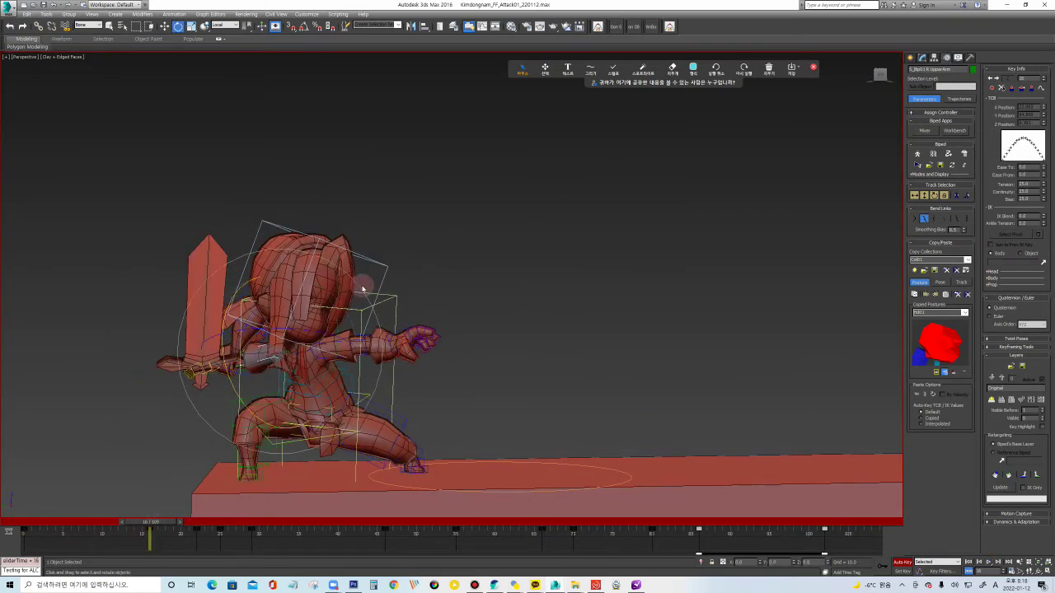
click(360, 256)
drag(360, 256, 342, 346)
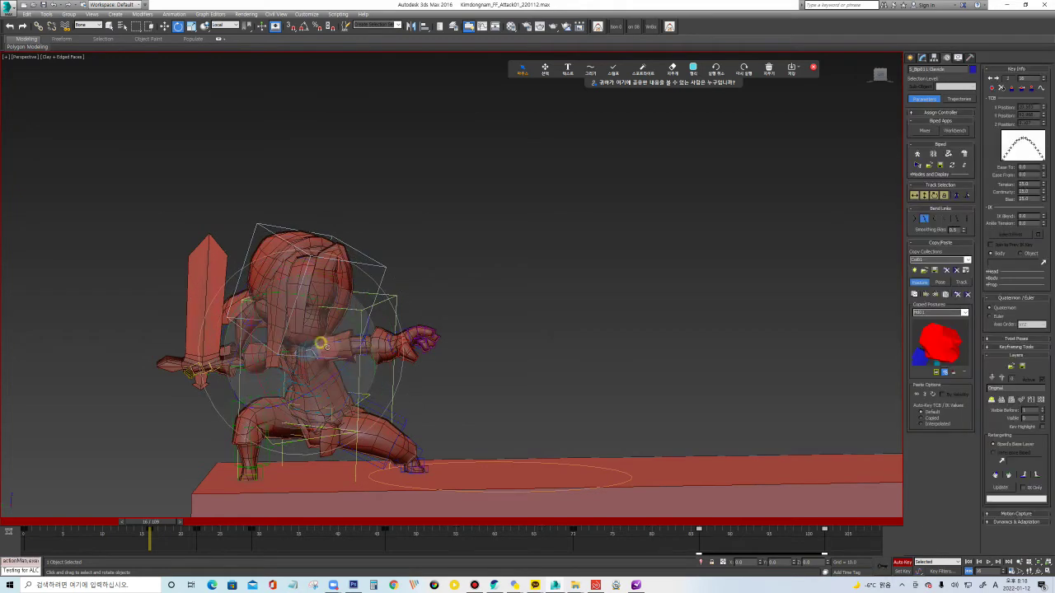
click(371, 372)
click(372, 371)
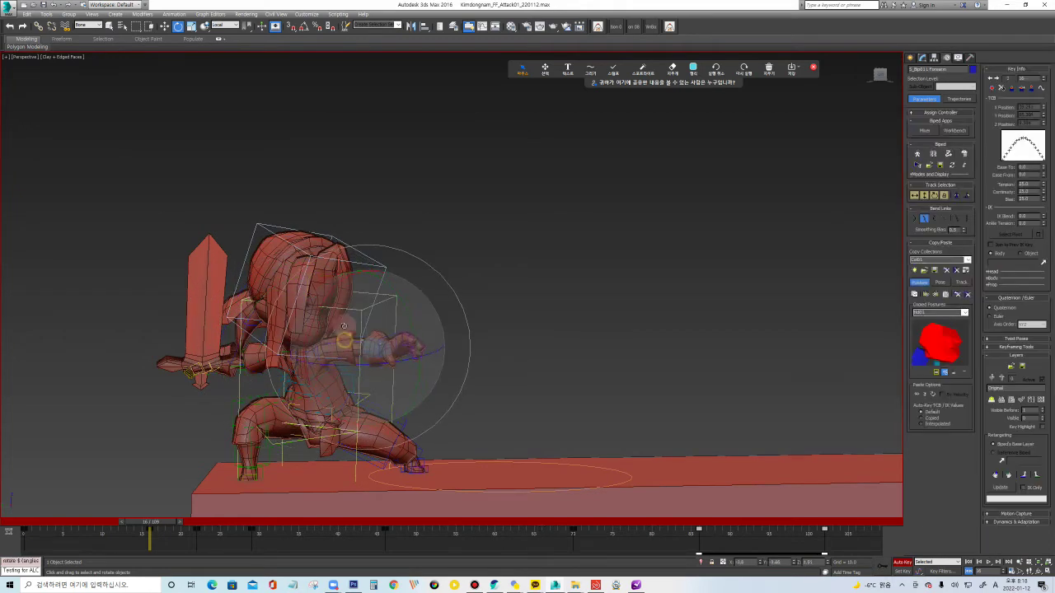
mouse_move(169, 522)
mouse_down()
mouse_move(224, 524)
mouse_move(151, 524)
mouse_up()
key(e)
right_click(305, 430)
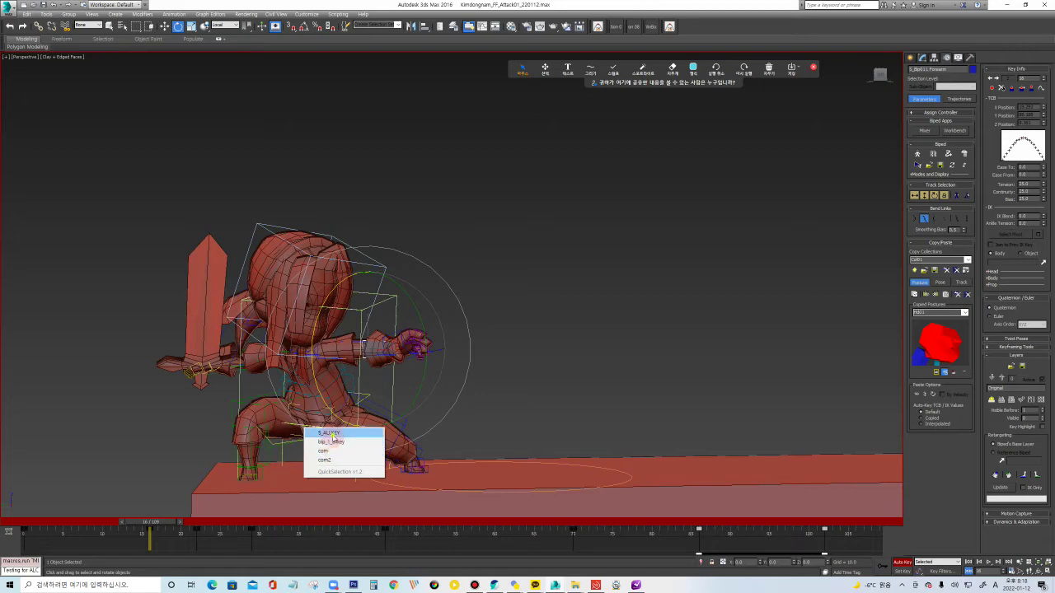
Select all biped parts from the saved selection and play the start of the attack to review.
click(332, 441)
key(ctrl+a)
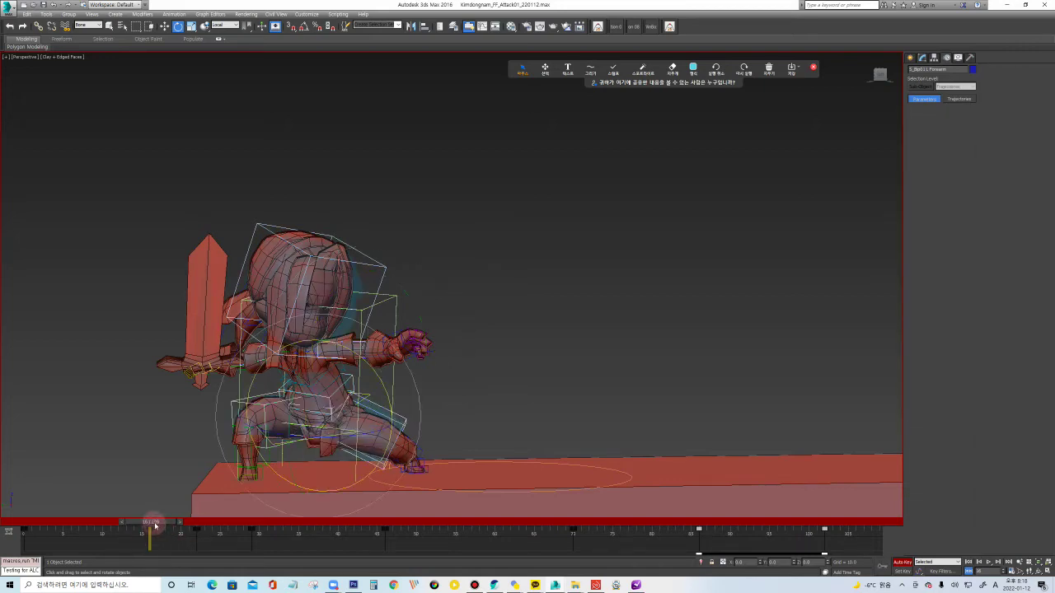
mouse_move(151, 521)
mouse_down()
mouse_move(207, 524)
mouse_move(198, 525)
mouse_up()
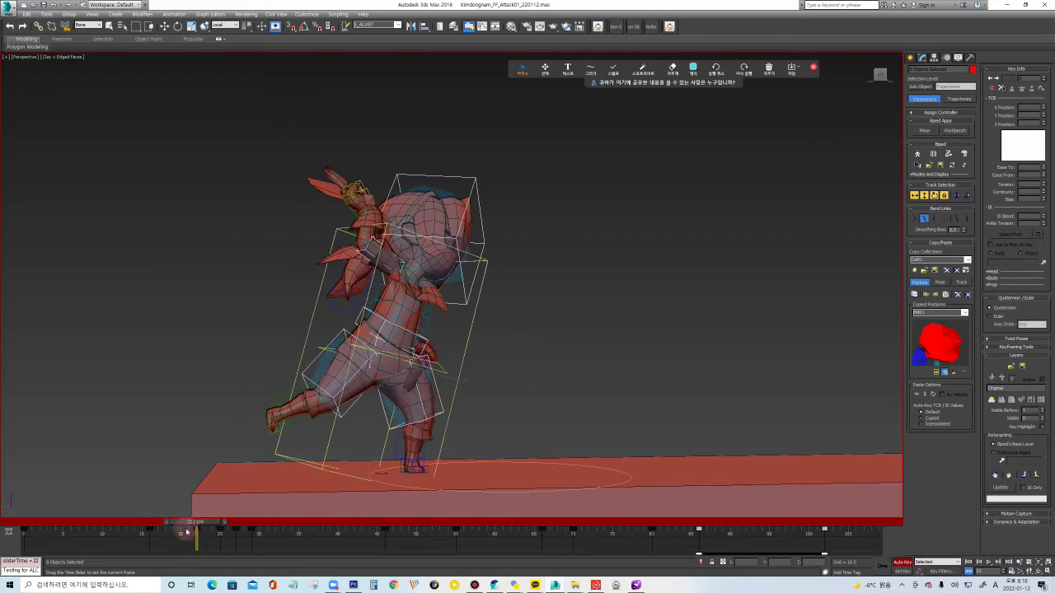
key(e)
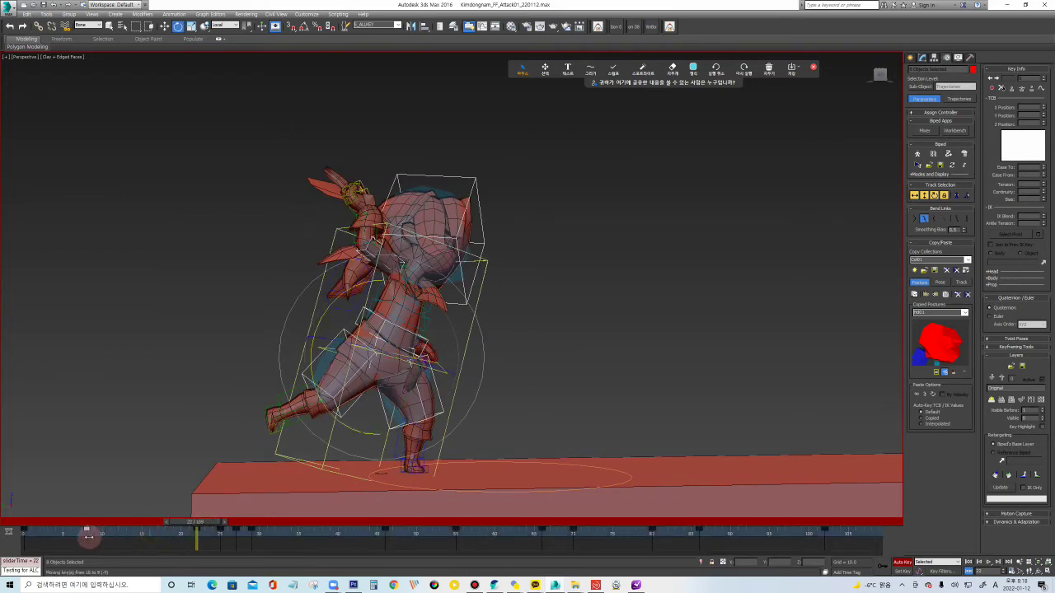
drag(25, 524, 183, 518)
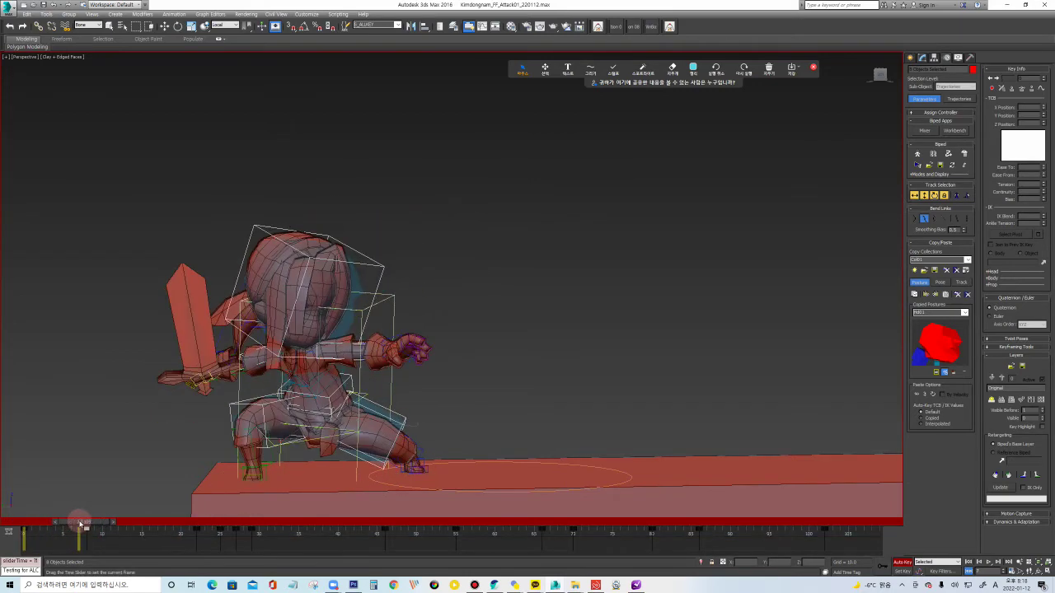
drag(183, 518, 13, 524)
key(e)
key(/)
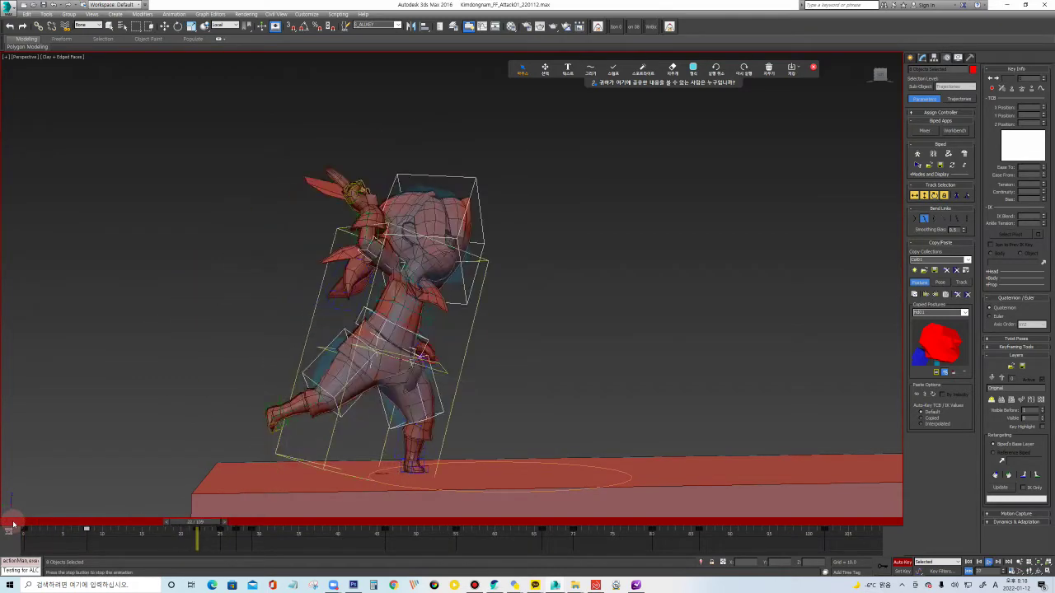
At frame 13, rotate the biped's centre of mass so the body and sword rise higher.
drag(51, 521, 142, 525)
key(e)
click(924, 197)
click(632, 275)
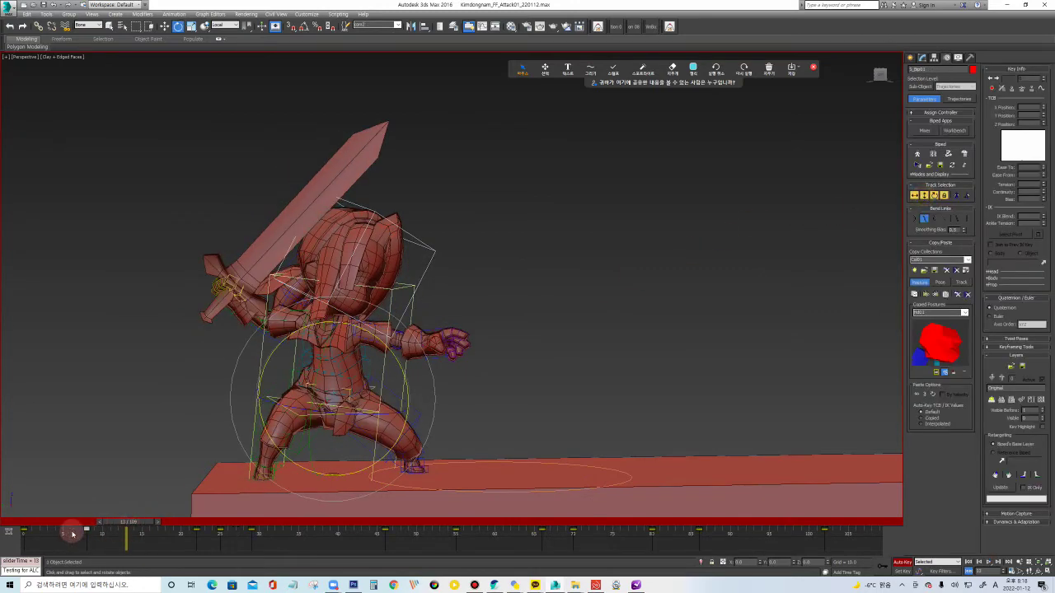
drag(83, 525, 98, 524)
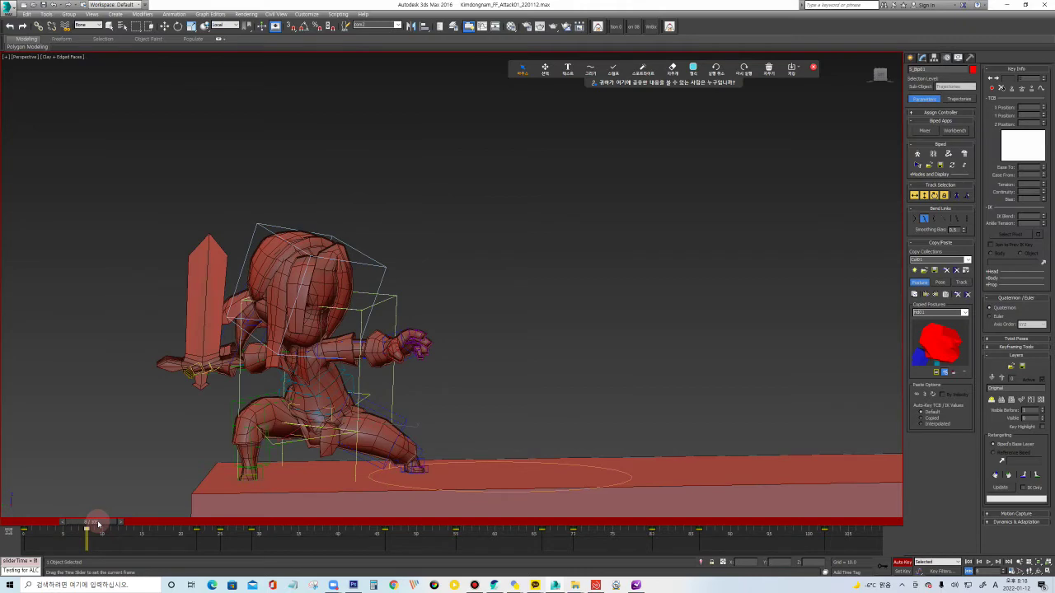
drag(107, 525, 133, 524)
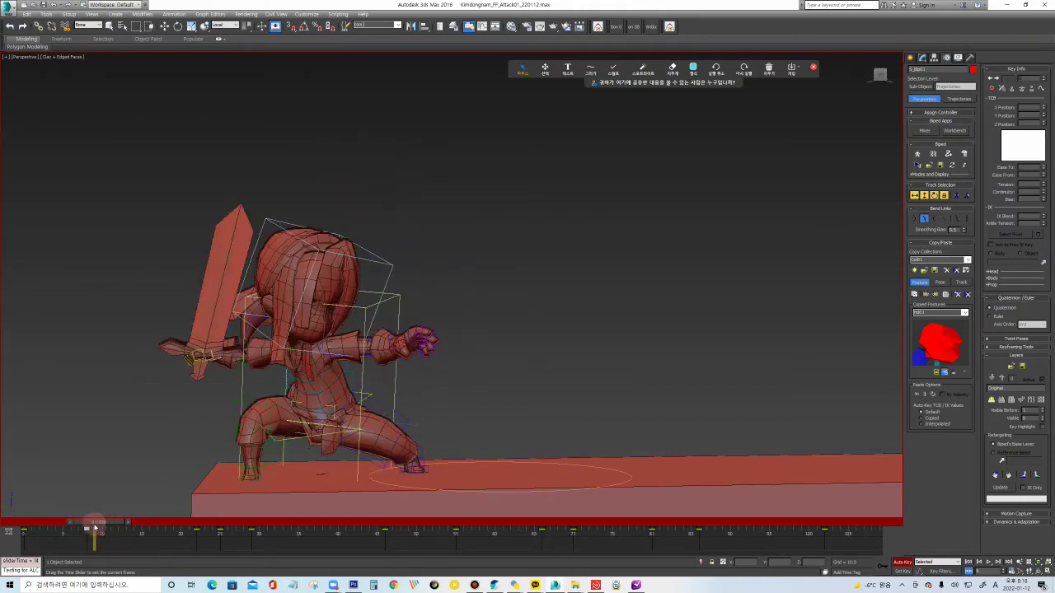
key(e)
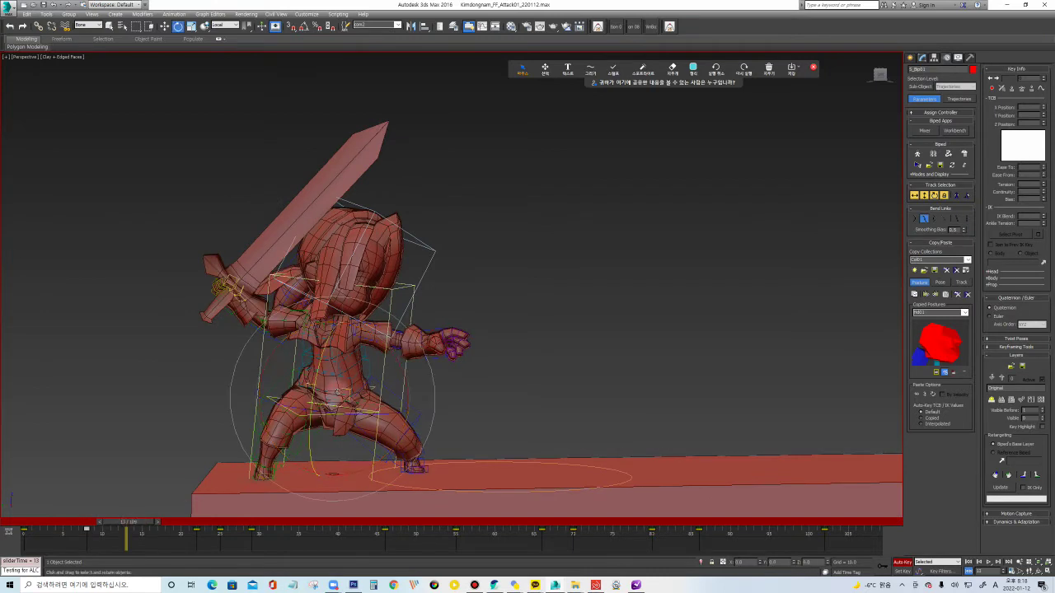
drag(338, 394, 341, 349)
key(w)
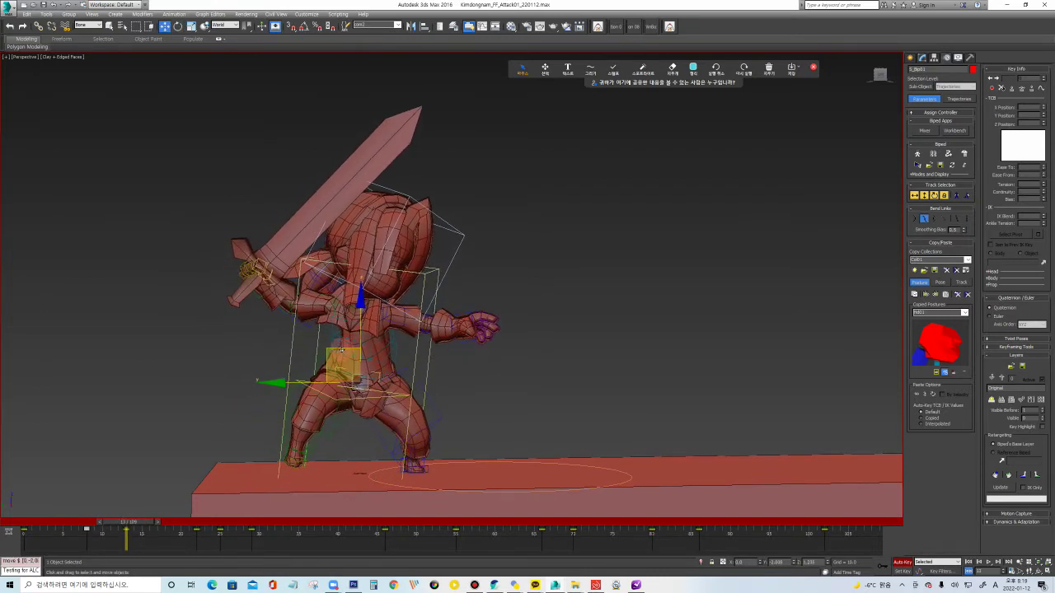
click(393, 338)
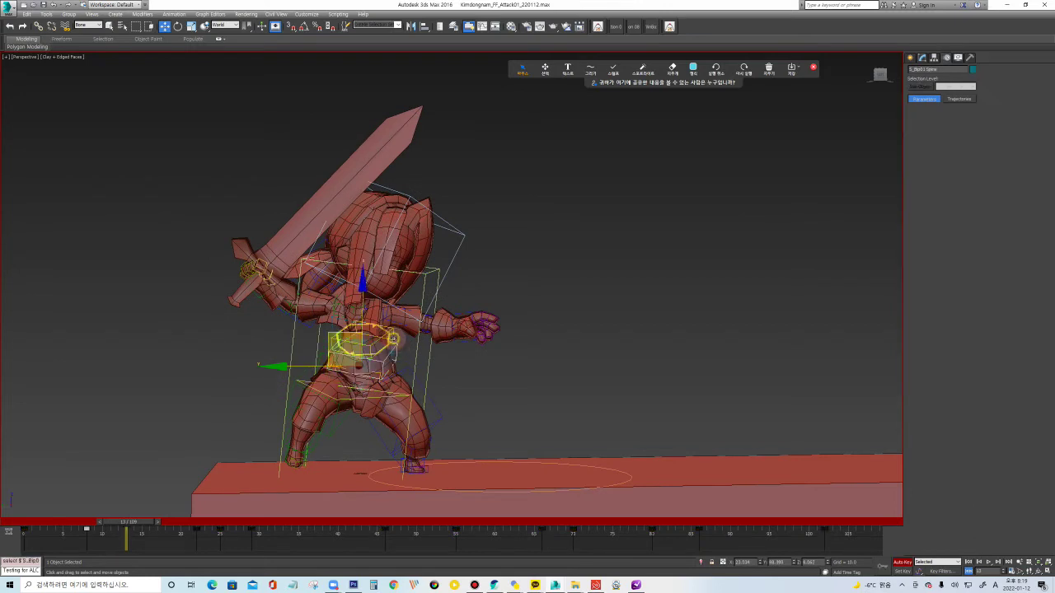
Lean the spine and sword back and slide the back foot outward to stretch the leg.
key(e)
mouse_move(373, 295)
mouse_down()
mouse_move(393, 337)
mouse_move(284, 480)
mouse_up()
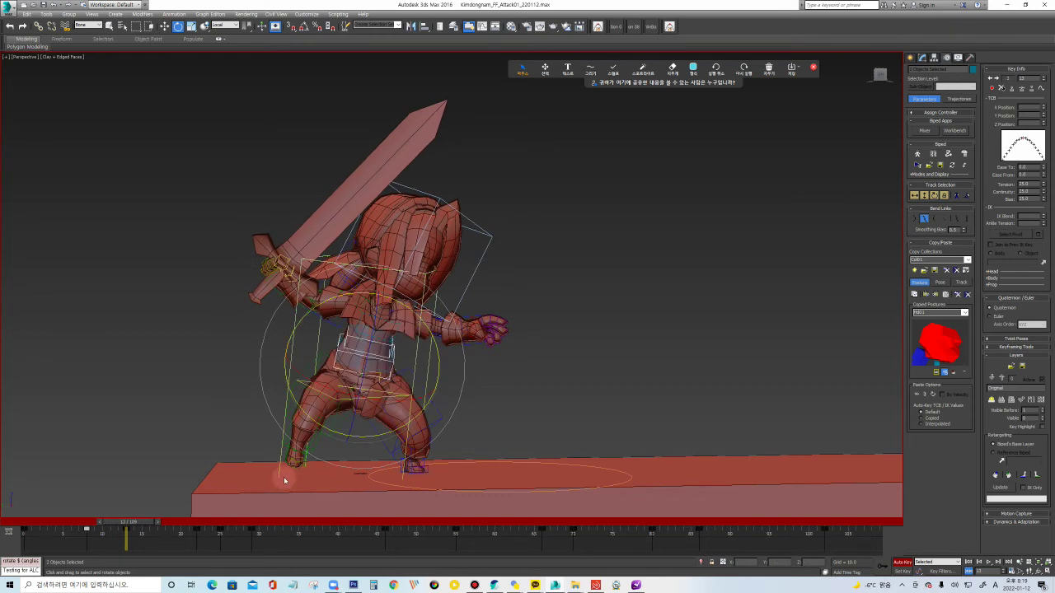
click(294, 455)
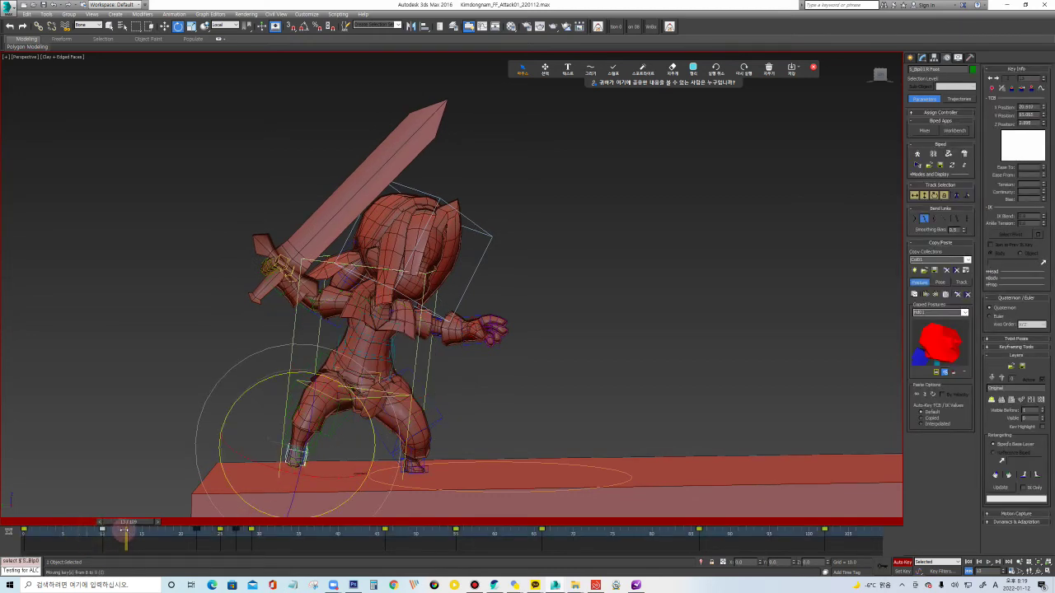
drag(295, 455, 266, 458)
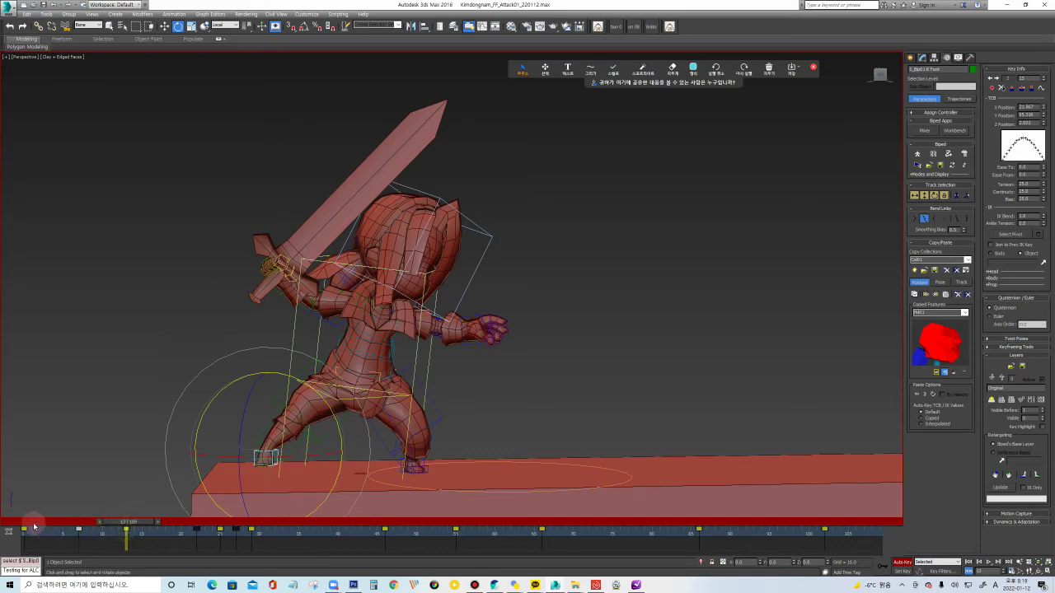
Create a key at frame 7 and slide the back foot further out along the ground.
mouse_move(49, 525)
mouse_down()
mouse_move(21, 528)
mouse_move(79, 529)
mouse_up()
key(e)
right_click(78, 524)
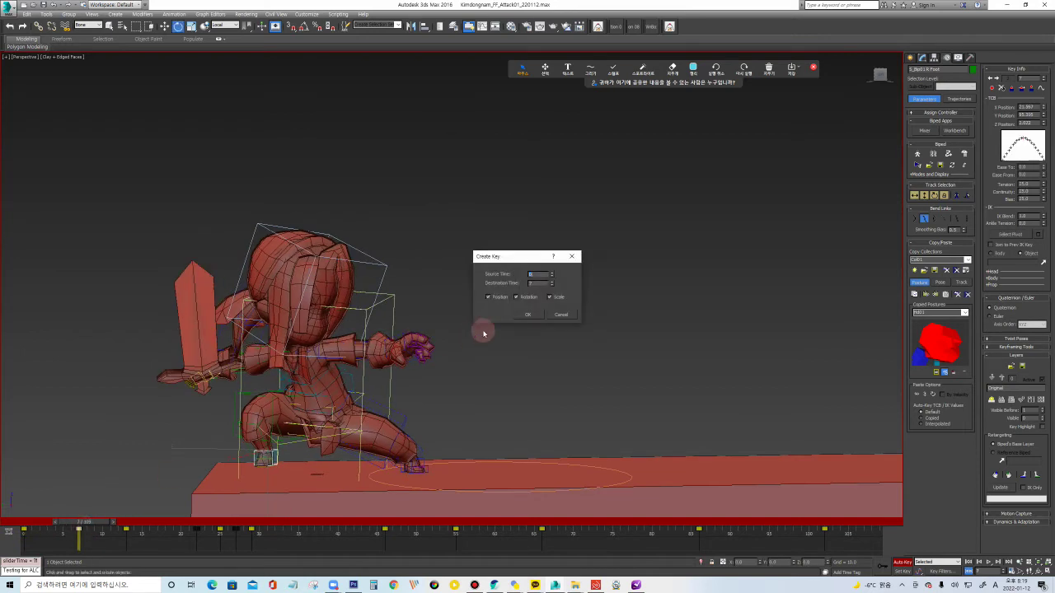
click(522, 314)
key(w)
drag(247, 467, 208, 460)
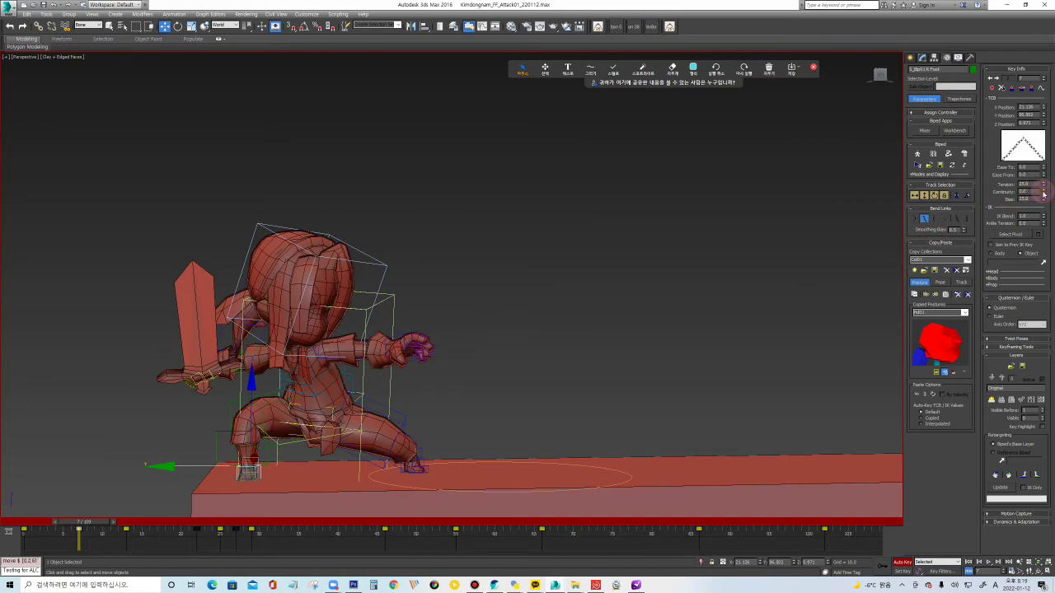
Create a key at frame 13 and tilt the back foot about 47 degrees.
key(Home)
key(period)
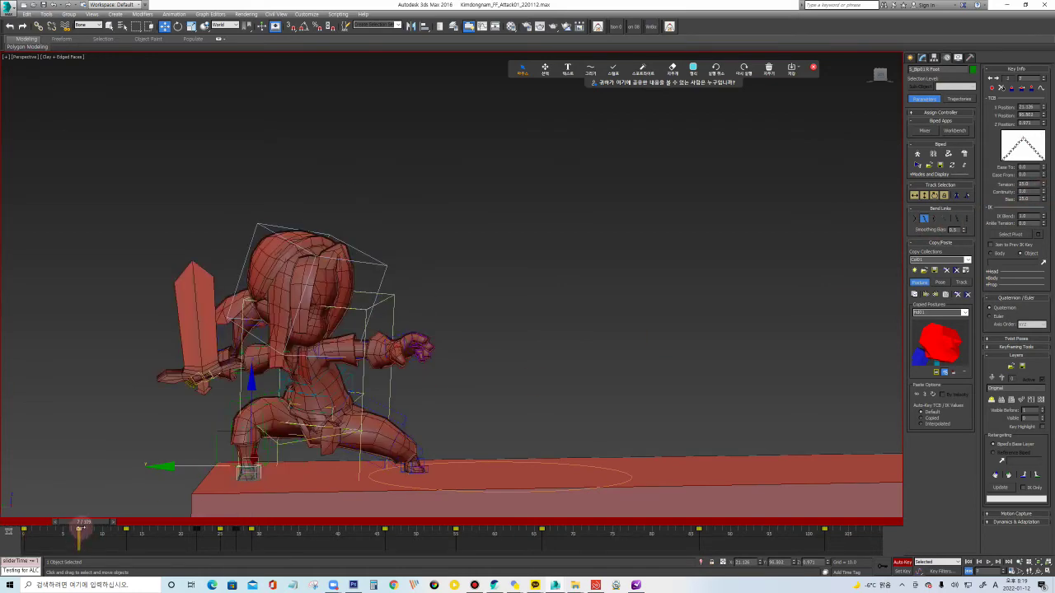
drag(85, 525, 133, 523)
right_click(133, 523)
click(526, 314)
key(e)
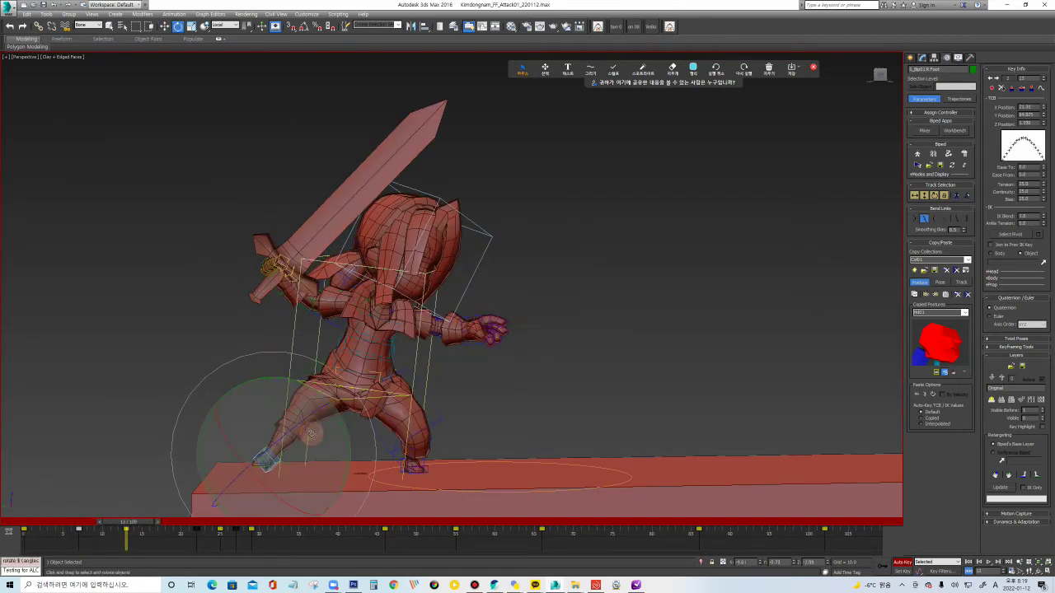
key(w)
key(e)
drag(312, 409, 331, 421)
Lower the foot toward the ground, angle it to about -13.78 degrees, and play the attack.
key(w)
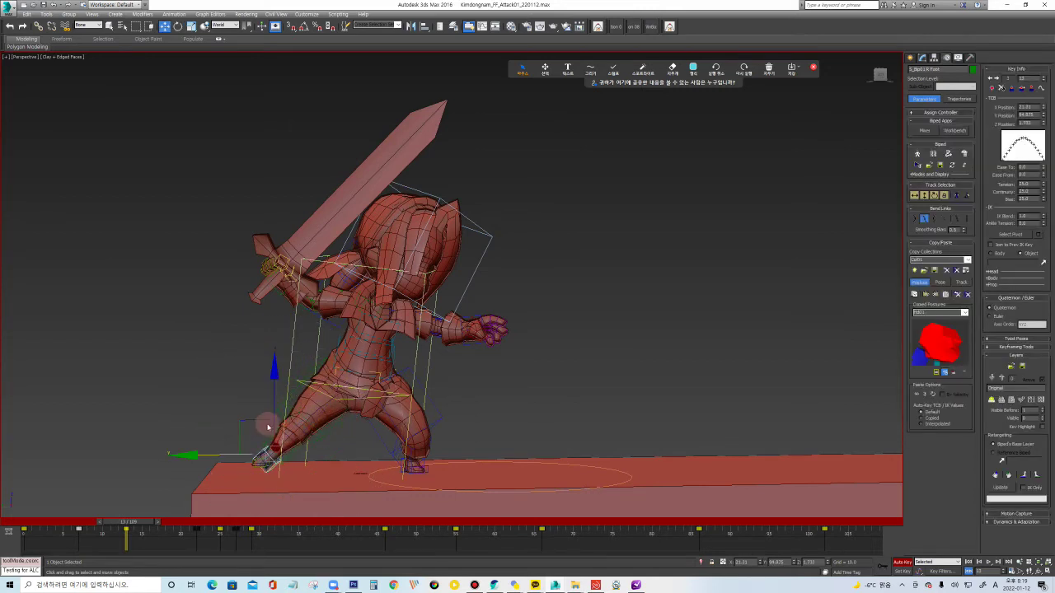
drag(264, 422, 275, 437)
key(e)
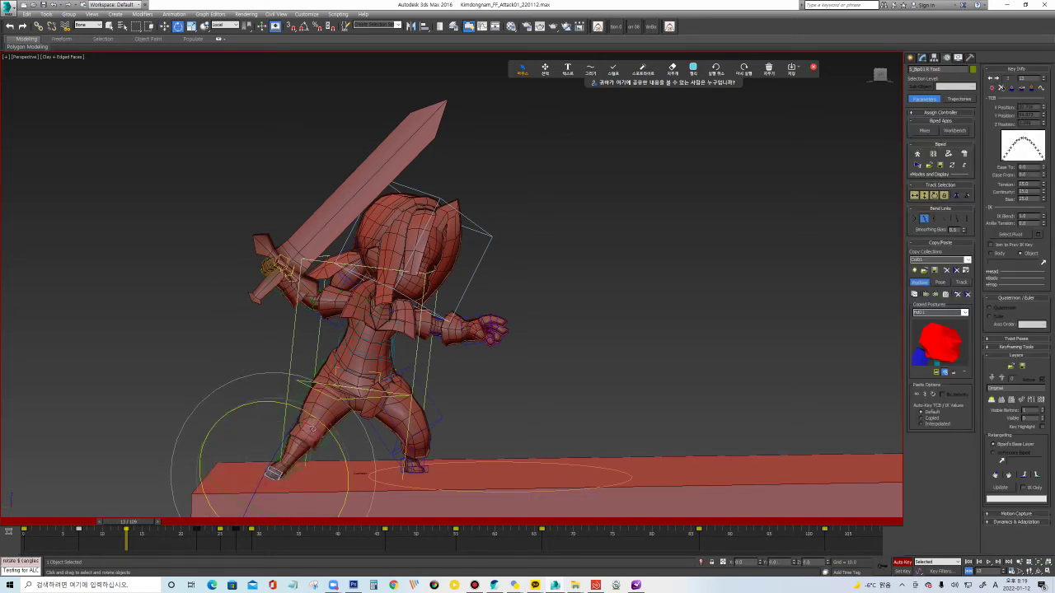
drag(338, 425, 326, 426)
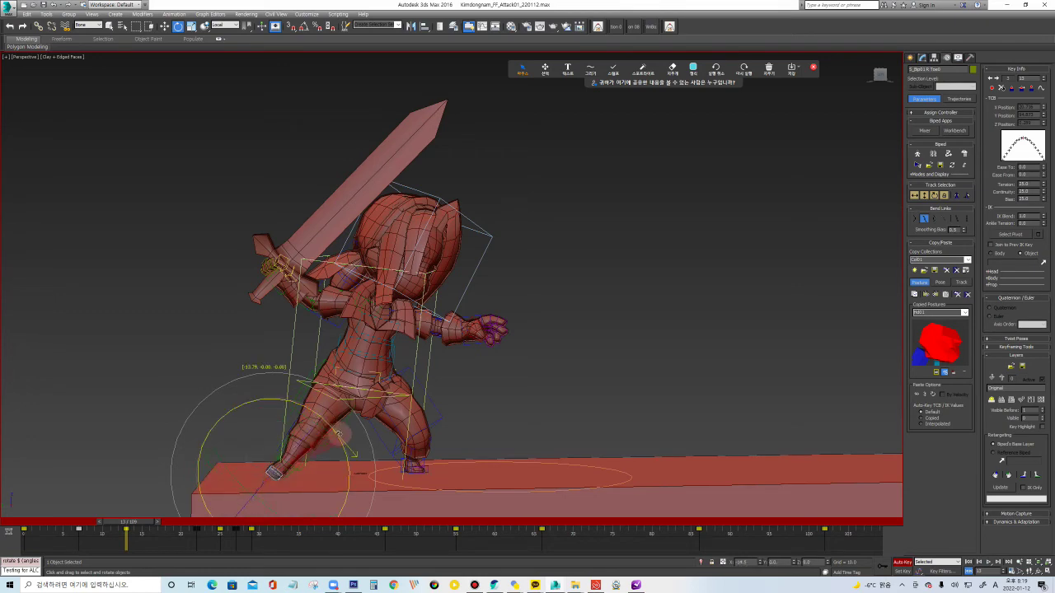
key(slash)
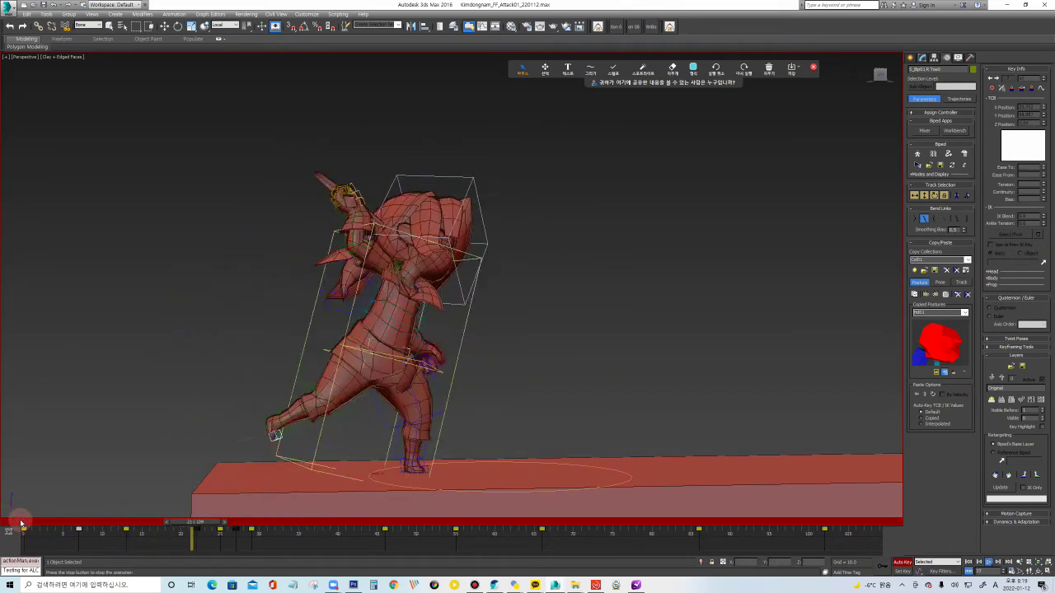
Stop playback and, around frame 20, shift the body right and slightly down, then turn it.
key(slash)
drag(87, 522, 206, 517)
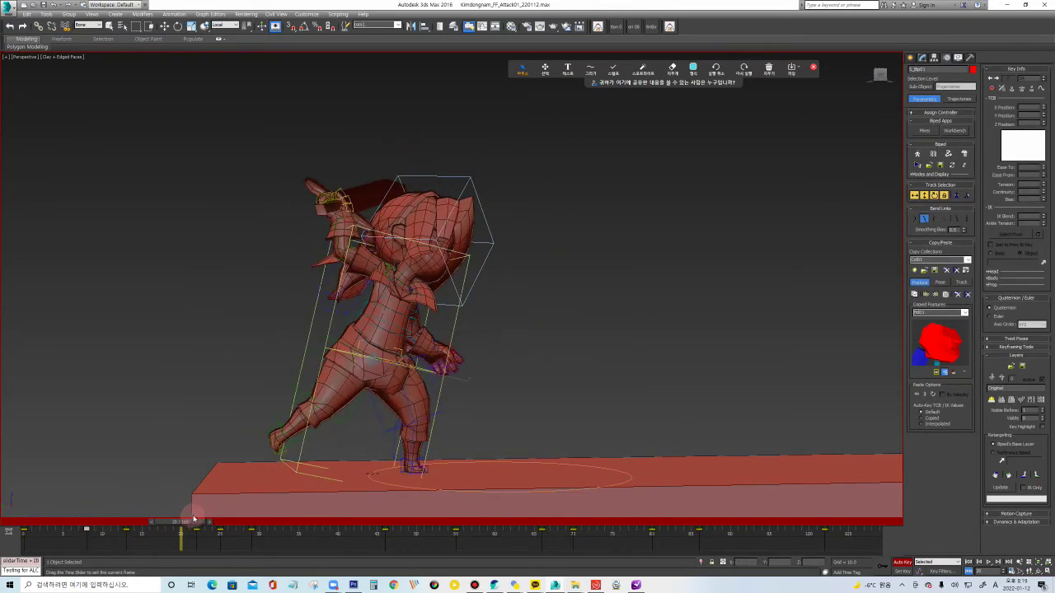
key(w)
drag(340, 357, 382, 356)
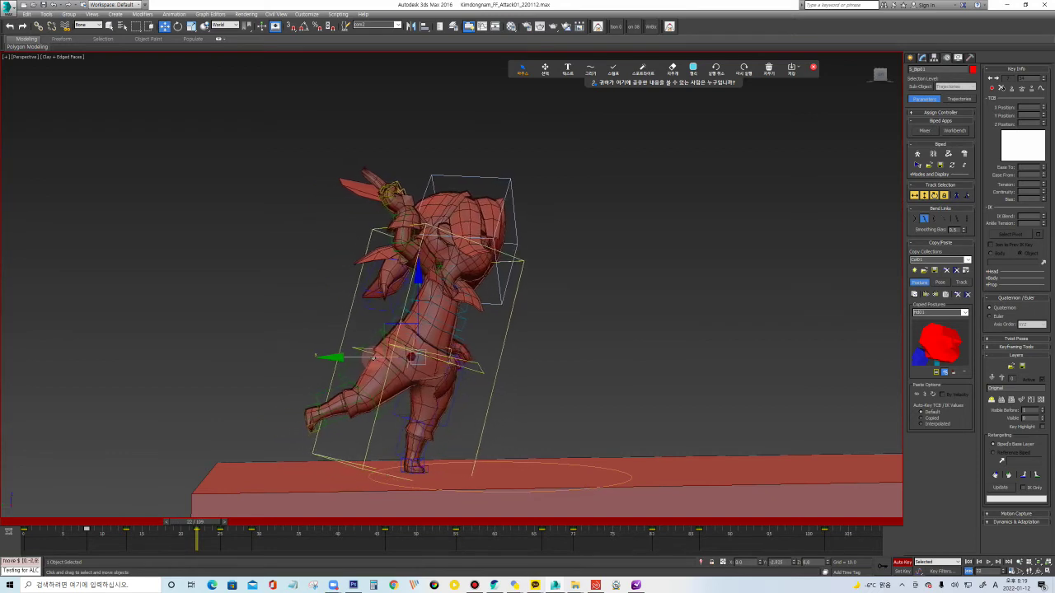
drag(362, 360, 351, 359)
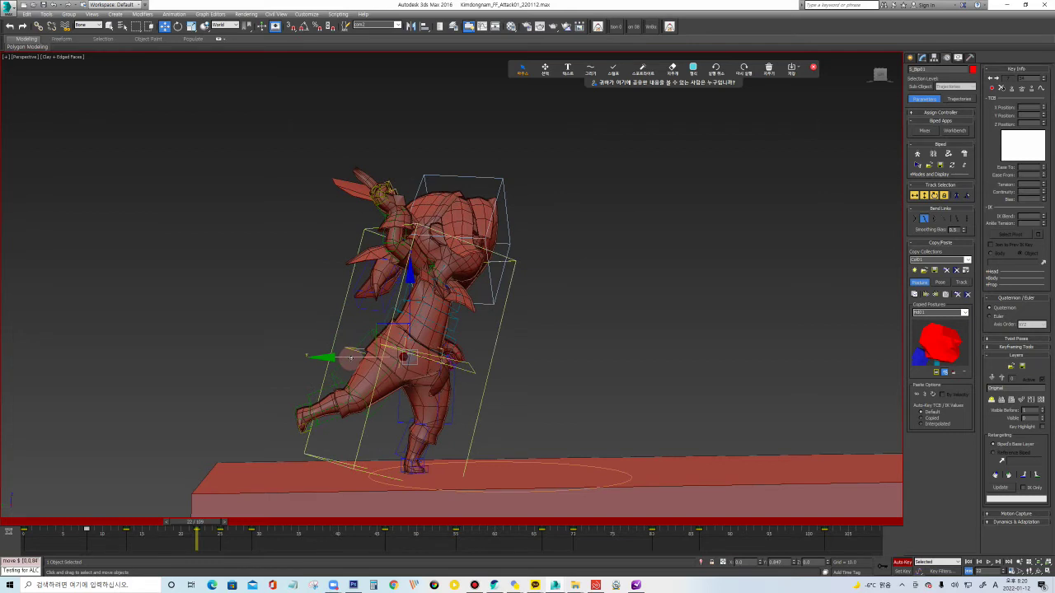
drag(350, 358, 380, 373)
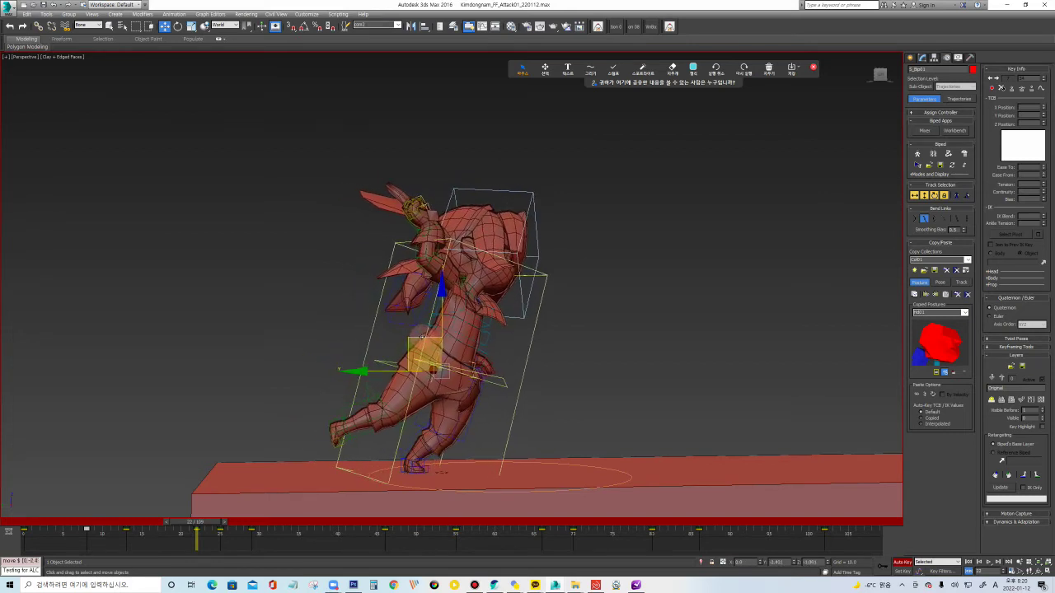
key(e)
drag(425, 295, 353, 394)
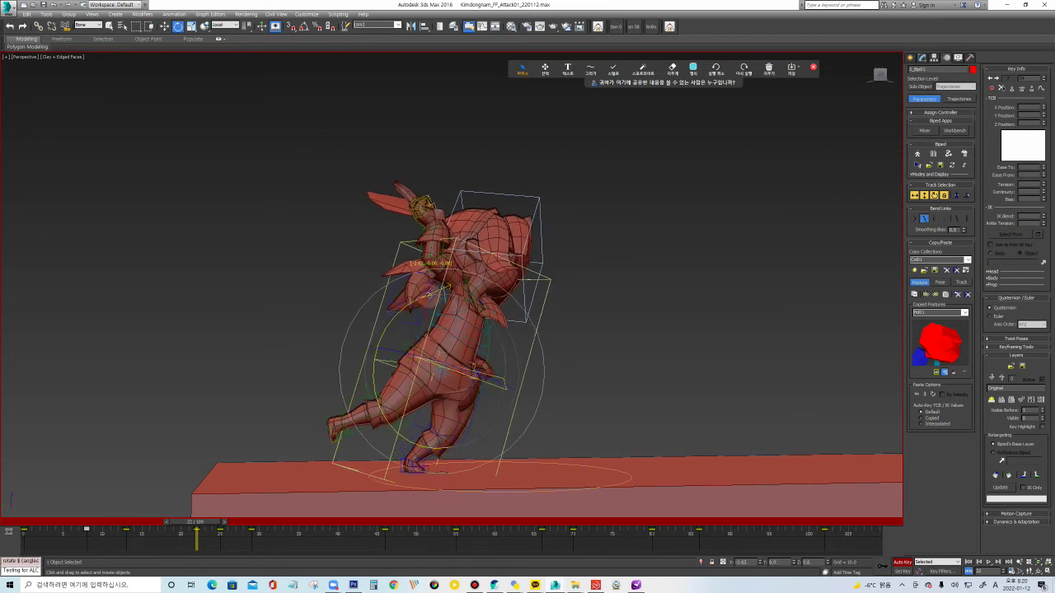
Select the back calf and foot, rotate and lower the body near frame 25, and replay the attack.
click(353, 395)
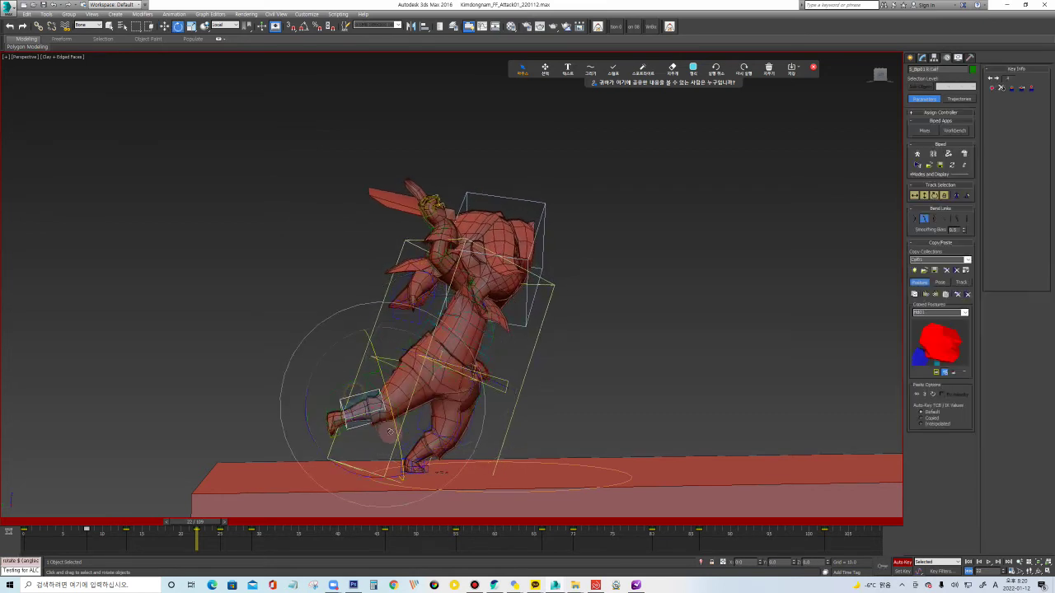
key(Page_Down)
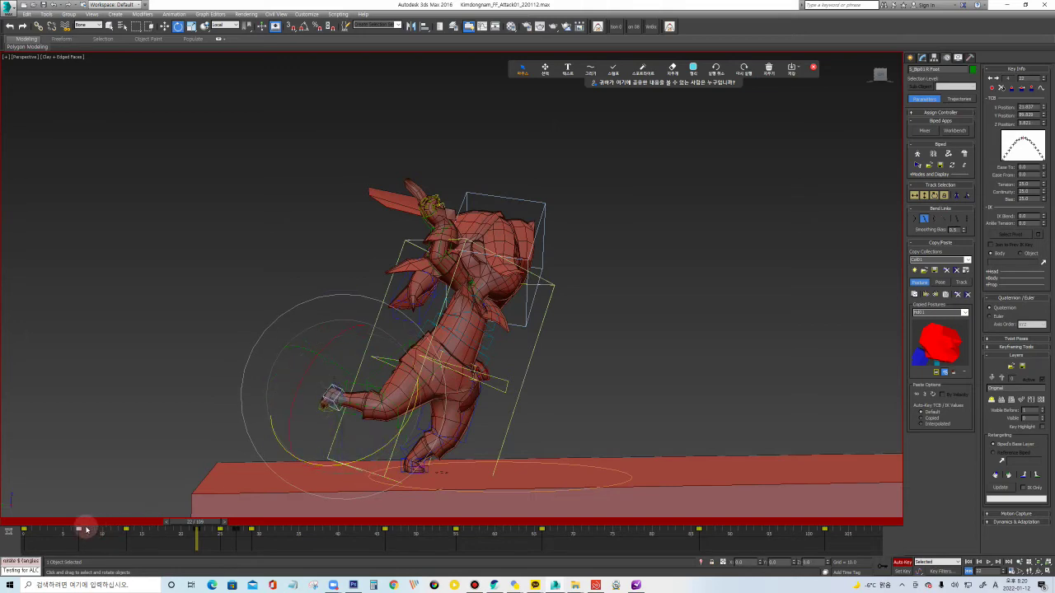
mouse_move(95, 528)
mouse_down()
mouse_move(232, 519)
mouse_move(189, 522)
mouse_move(220, 522)
mouse_up()
key(e)
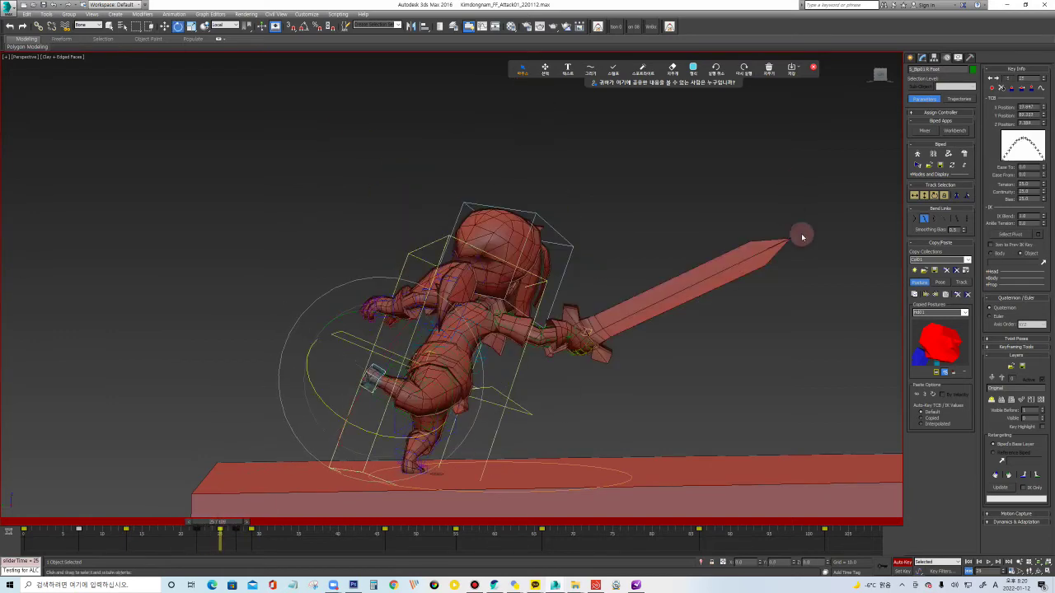
click(442, 332)
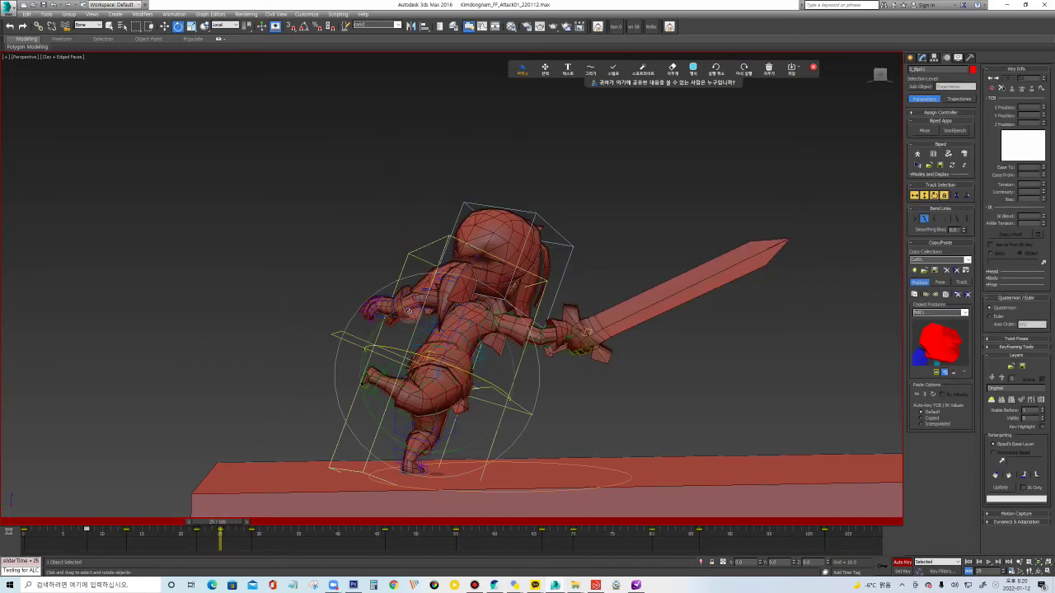
mouse_move(402, 308)
mouse_down()
mouse_move(440, 356)
mouse_move(406, 368)
mouse_up()
key(w)
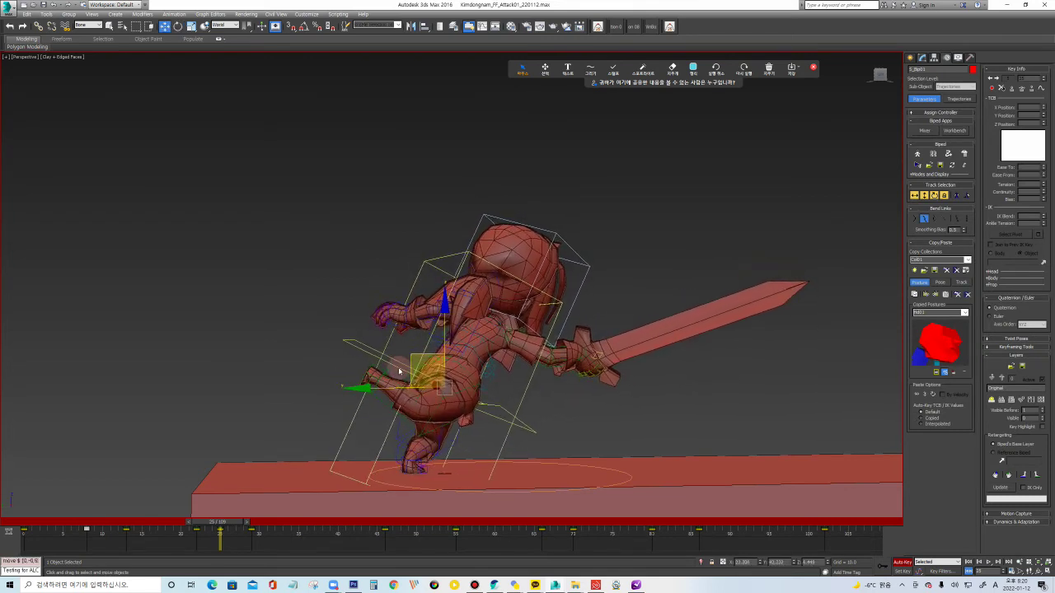
drag(400, 372, 416, 394)
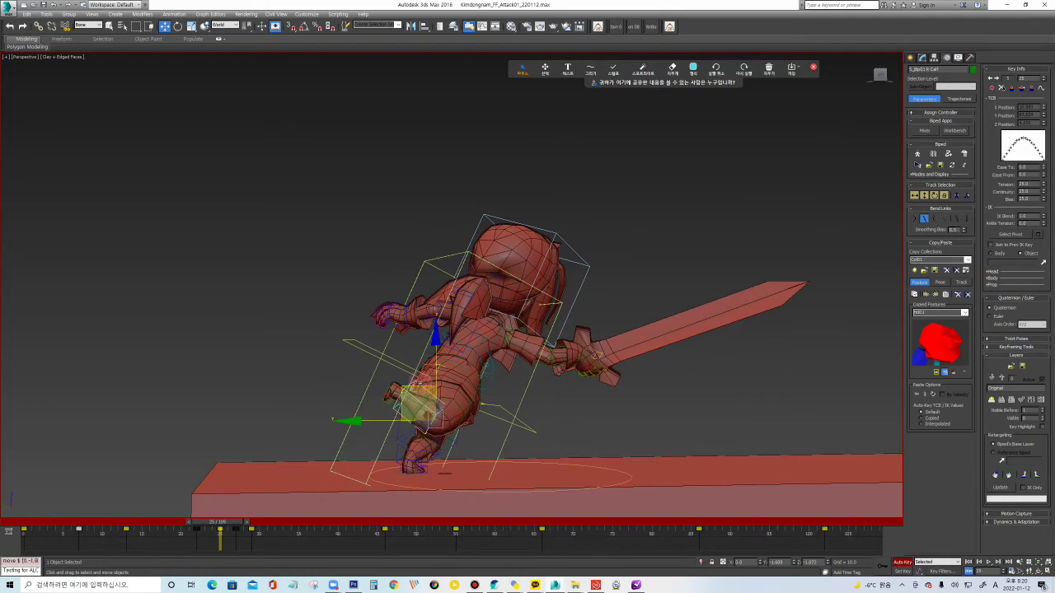
drag(220, 522, 265, 523)
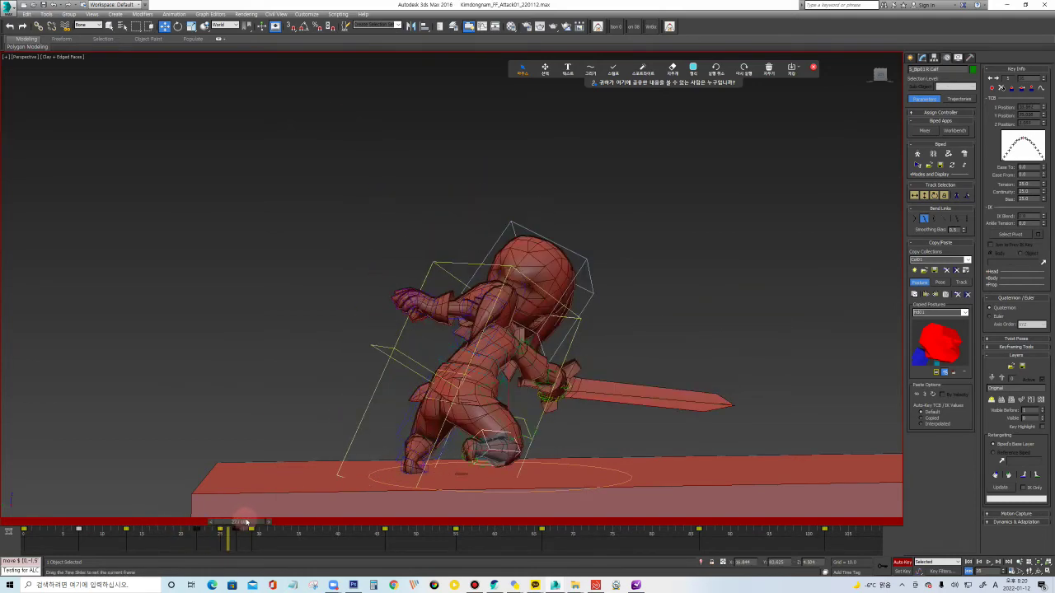
key(slash)
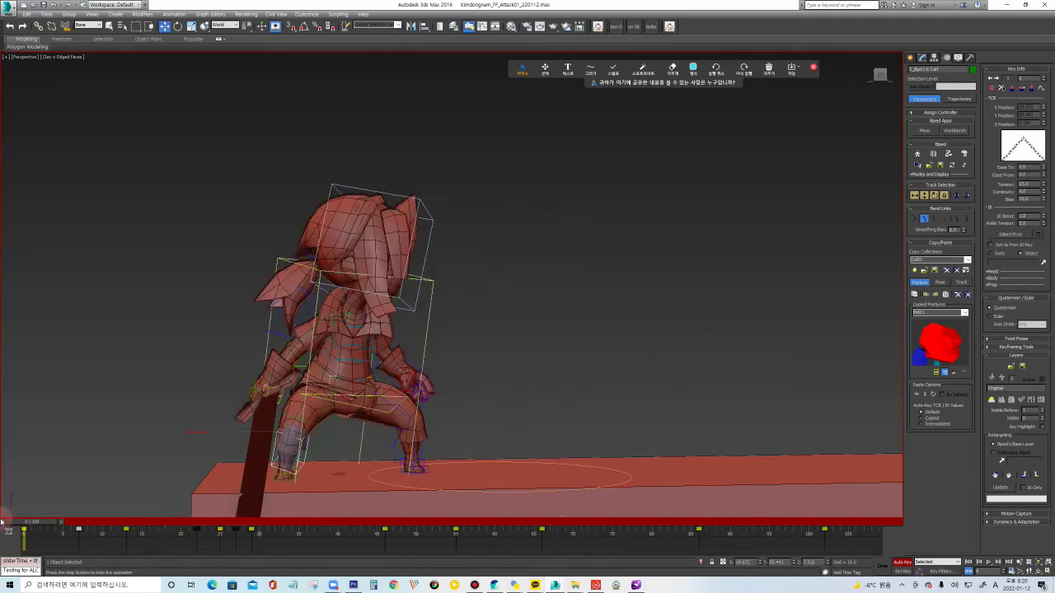
Select the head and tilt it at frame 13, setting a key.
drag(71, 523, 71, 525)
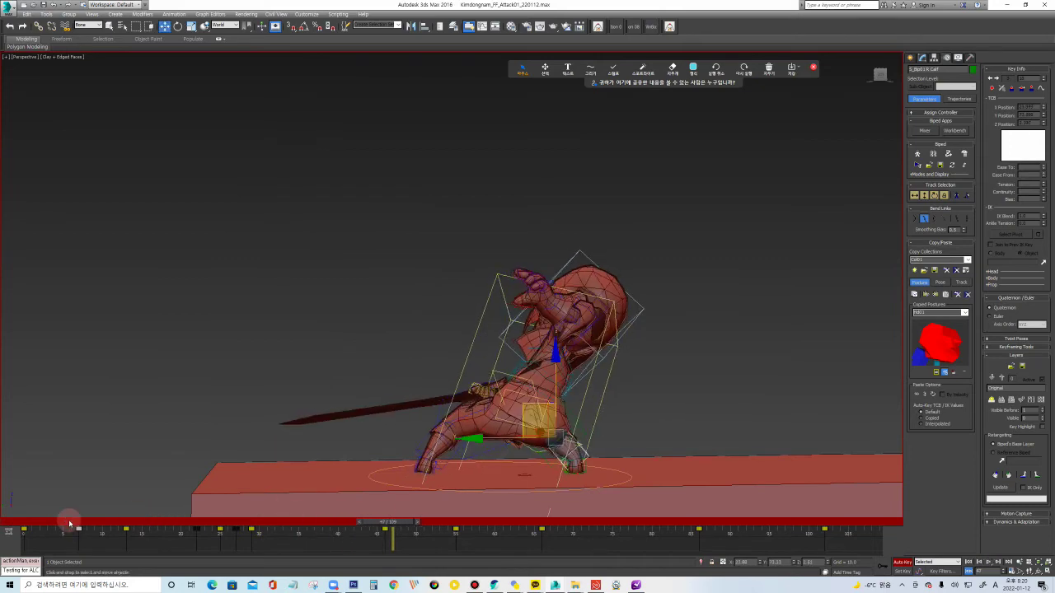
key(w)
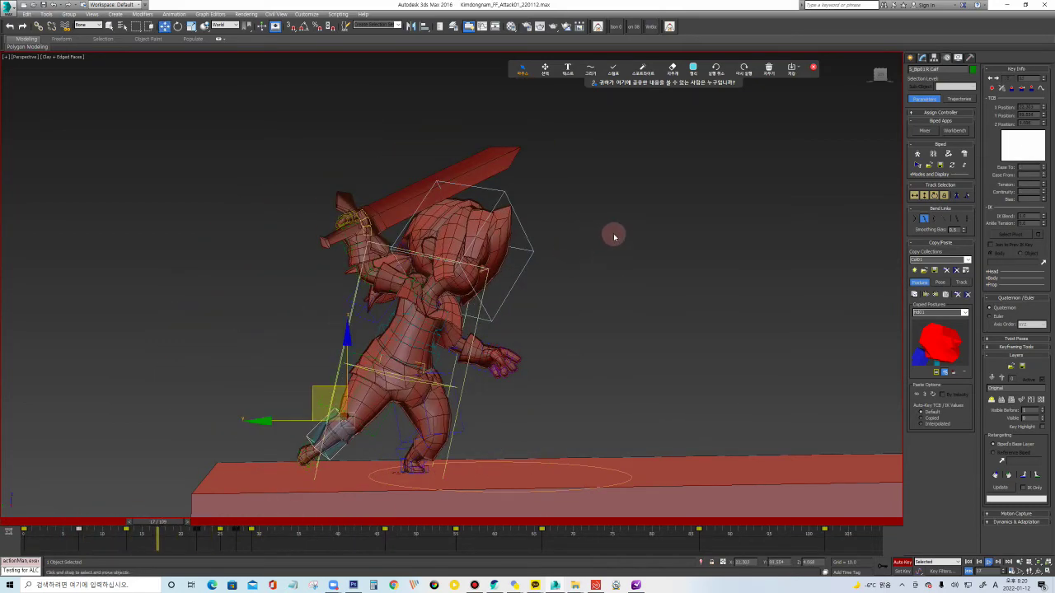
click(533, 248)
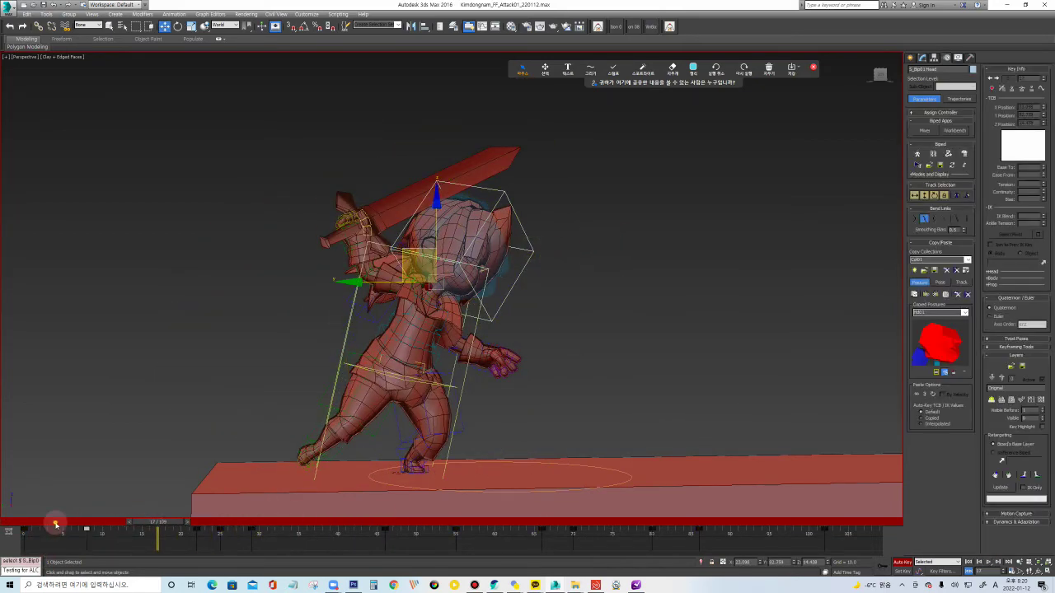
drag(57, 525, 139, 523)
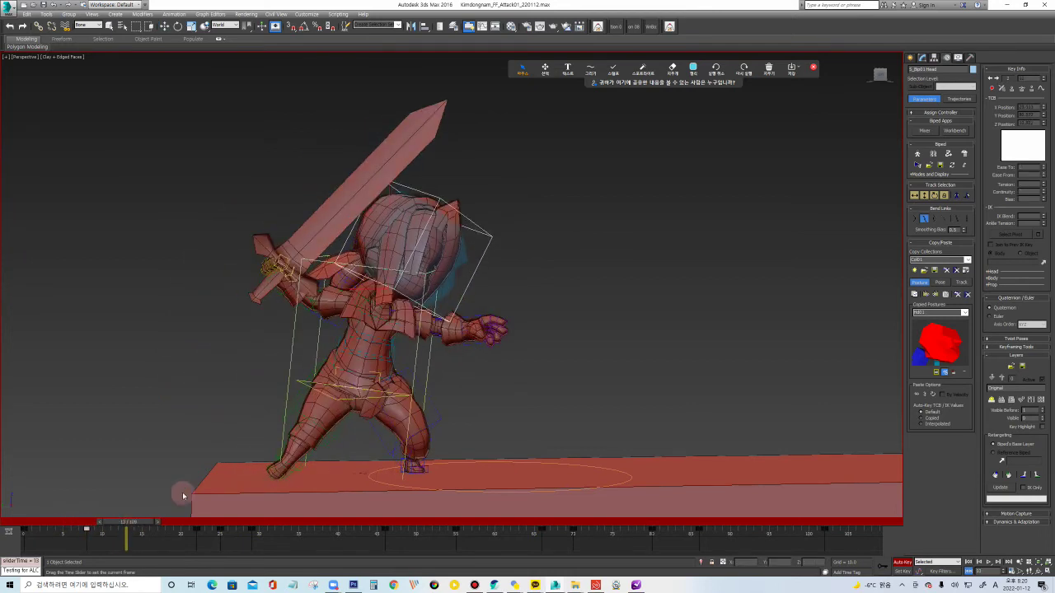
drag(452, 288, 428, 272)
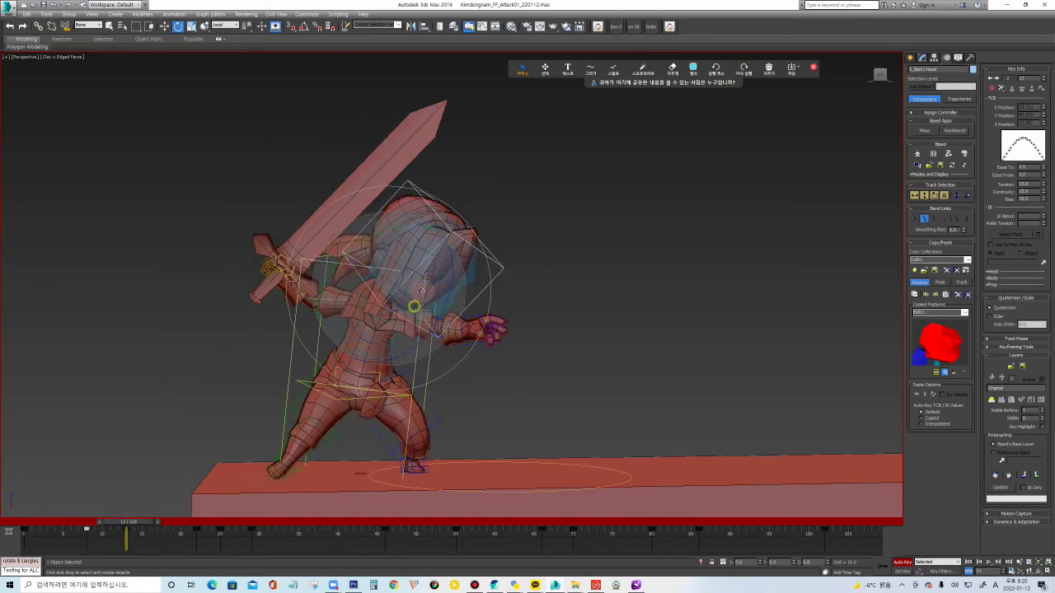
Scrub and play the attack, orbiting around the character to review the new head motion.
mouse_move(64, 525)
mouse_down()
mouse_move(337, 532)
mouse_move(259, 537)
mouse_move(292, 540)
mouse_up()
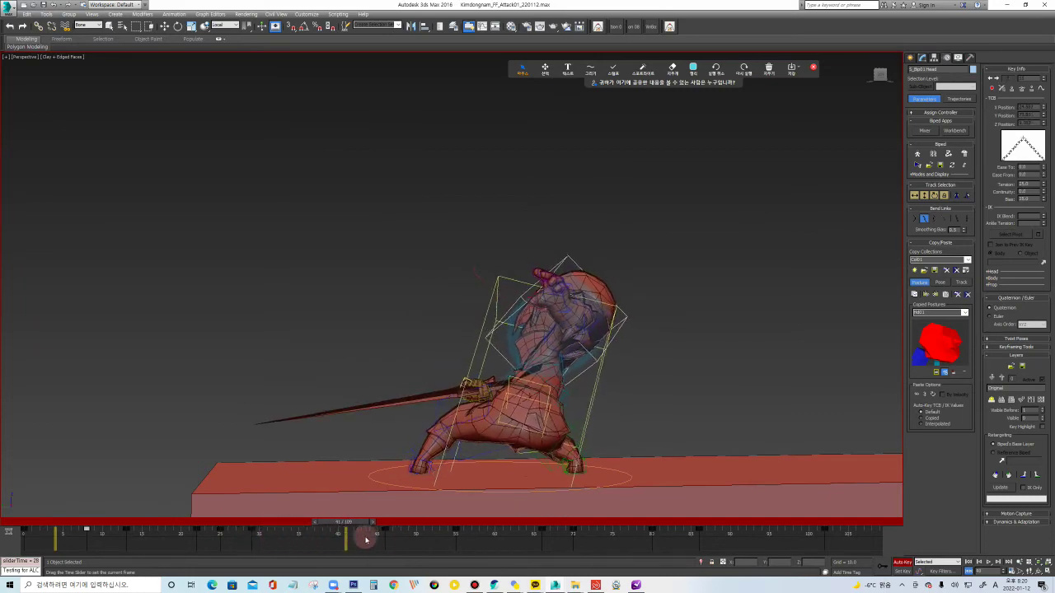
drag(454, 539, 424, 528)
key(slash)
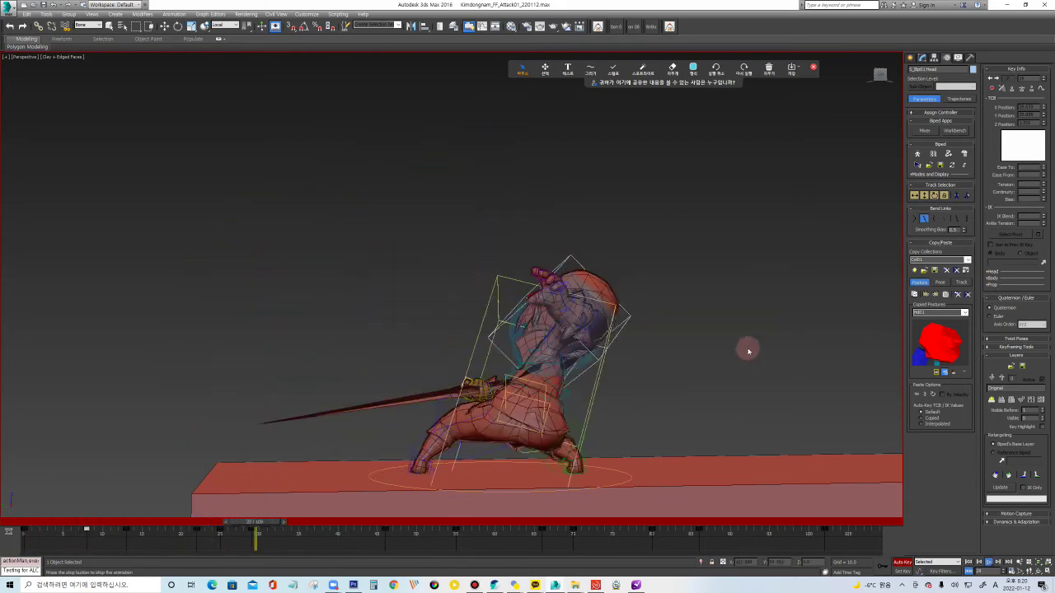
alt+middle_drag(681, 316, 664, 315)
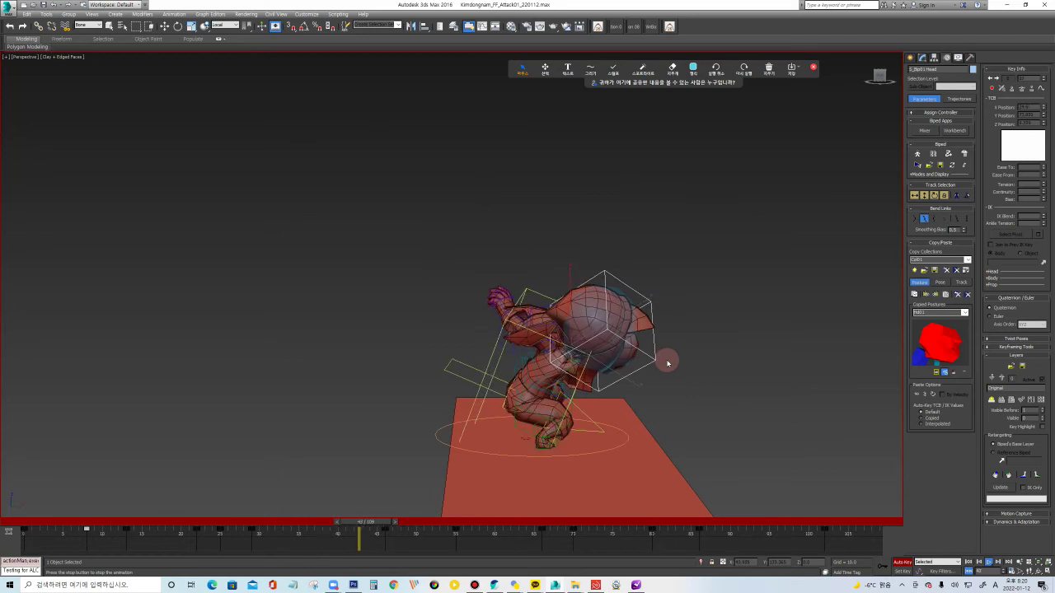
key(e)
right_click(719, 353)
Unhide all objects, zoom to extents, and delete the large disc.
click(728, 319)
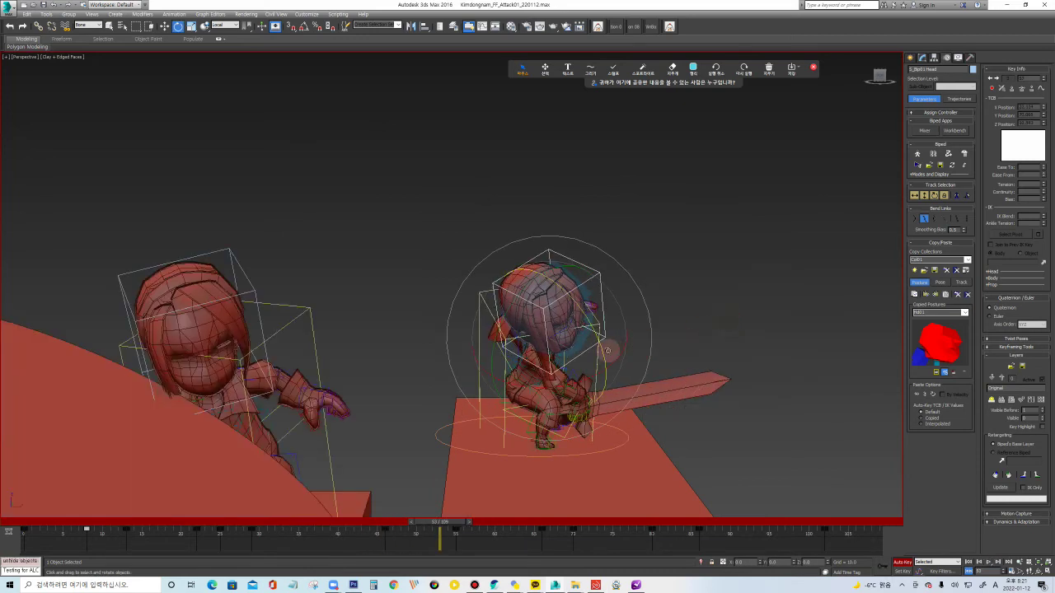
click(694, 324)
click(616, 26)
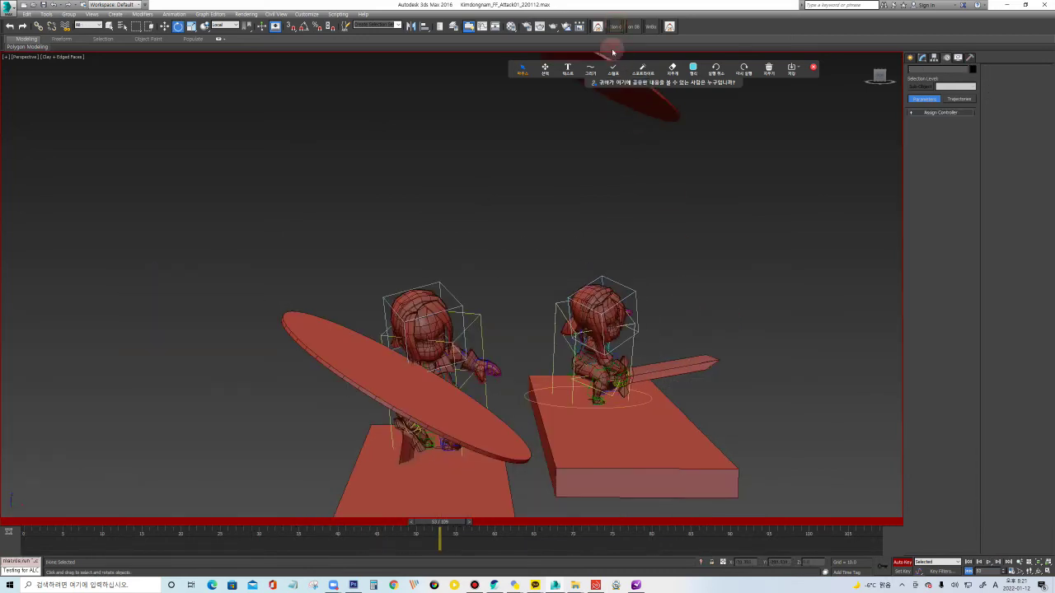
click(340, 337)
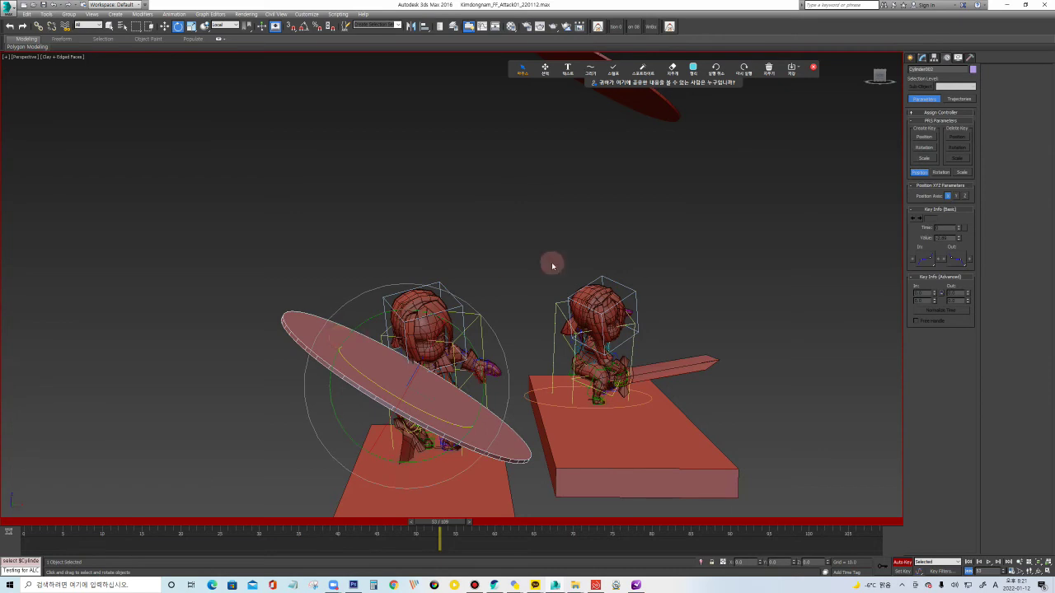
key(Delete)
Centre both swordsmen in view, play both attacks from the start, and begin a handwritten note.
middle_drag(660, 279, 620, 220)
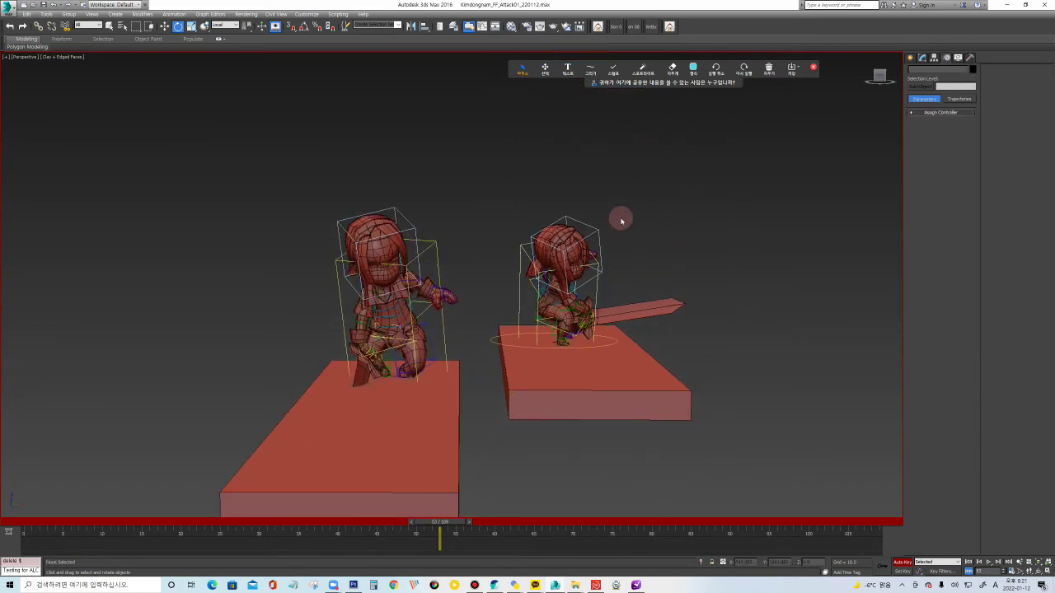
click(24, 525)
key(/)
mouse_move(490, 419)
alt+middle_down()
mouse_move(541, 420)
mouse_move(438, 426)
alt+middle_up()
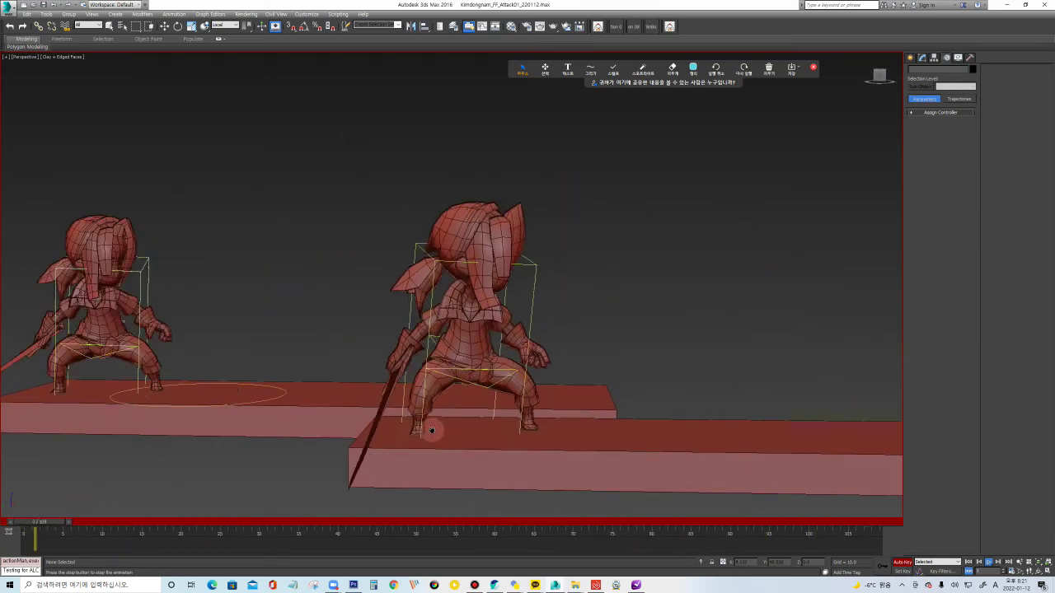
scroll(438, 426, down, 4)
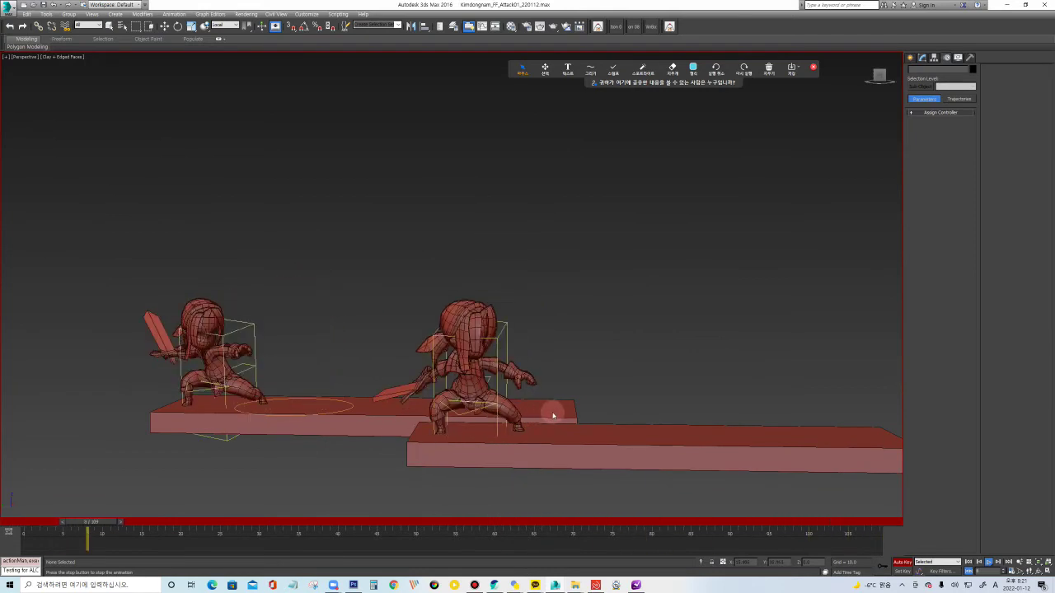
scroll(554, 408, down, 1)
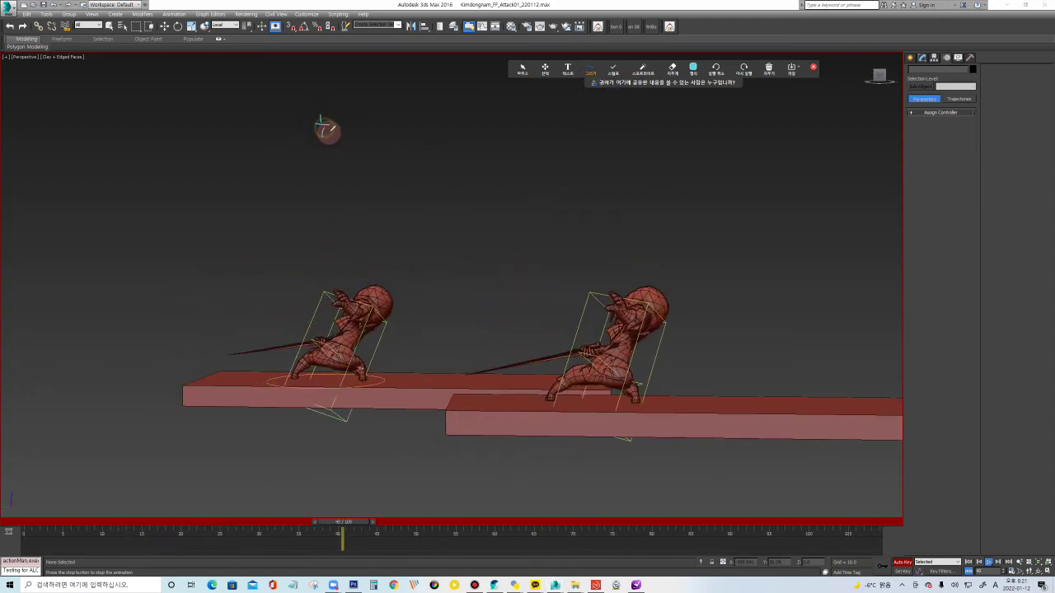
mouse_move(370, 160)
mouse_down()
mouse_move(375, 120)
mouse_move(404, 165)
mouse_up()
Finish the cyan notes '타이밍 변화', add '공격' above them, and draw a trailing line.
mouse_move(494, 134)
mouse_down()
mouse_move(494, 159)
mouse_move(508, 140)
mouse_move(538, 157)
mouse_up()
drag(544, 126, 547, 162)
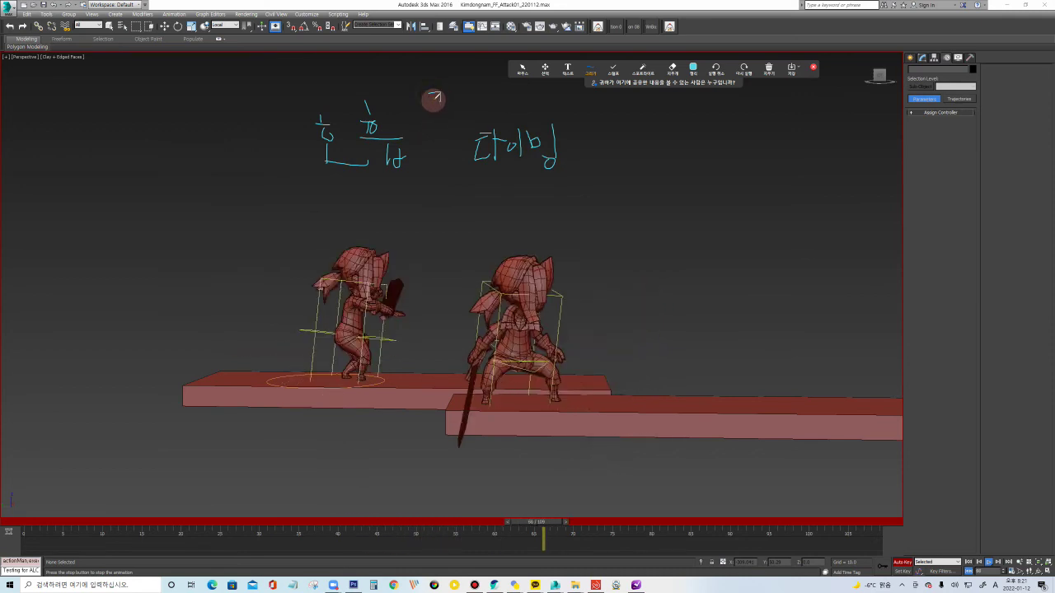
drag(450, 97, 454, 117)
drag(603, 132, 668, 156)
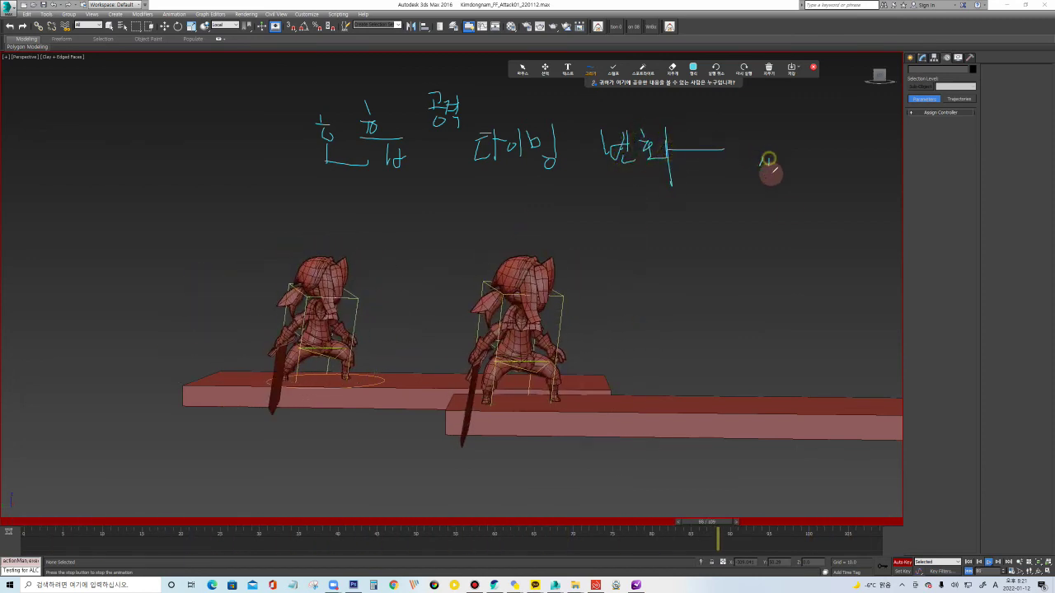